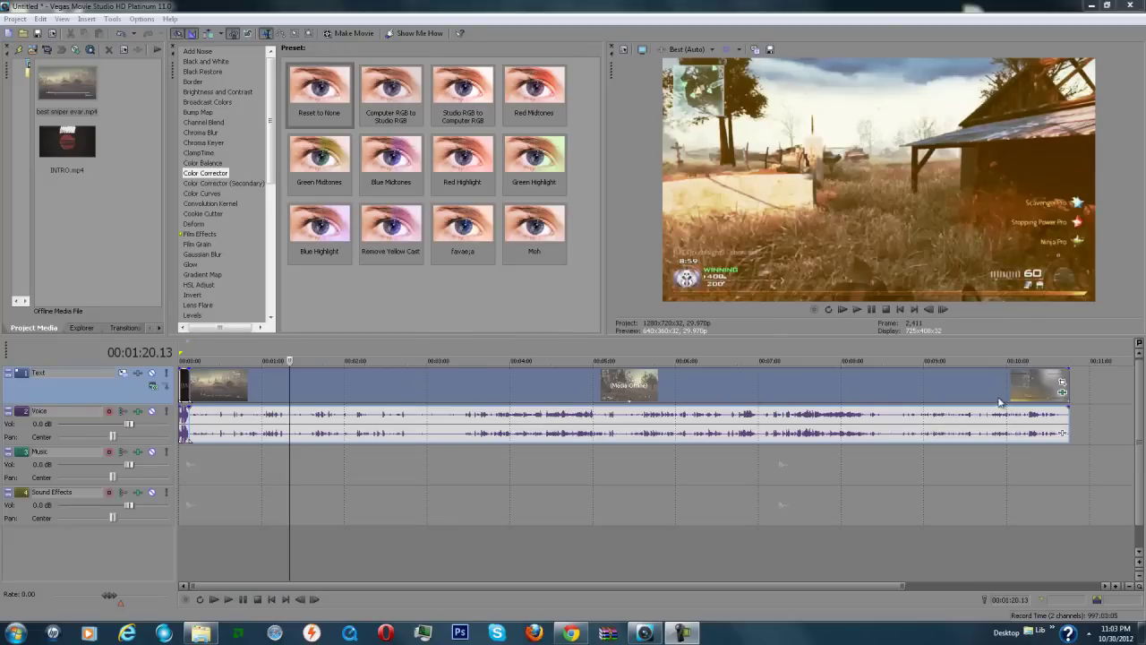
- Turn off the Color Curves effect in the sniper clip's Video Event FX
left_click(1062, 391)
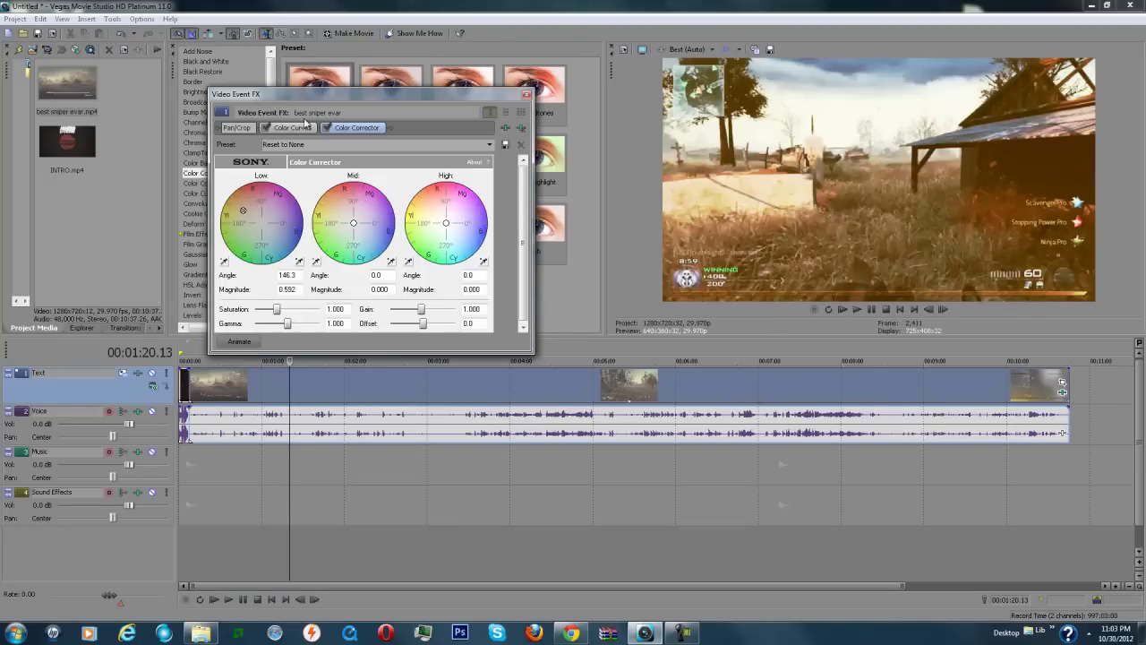
left_click(265, 127)
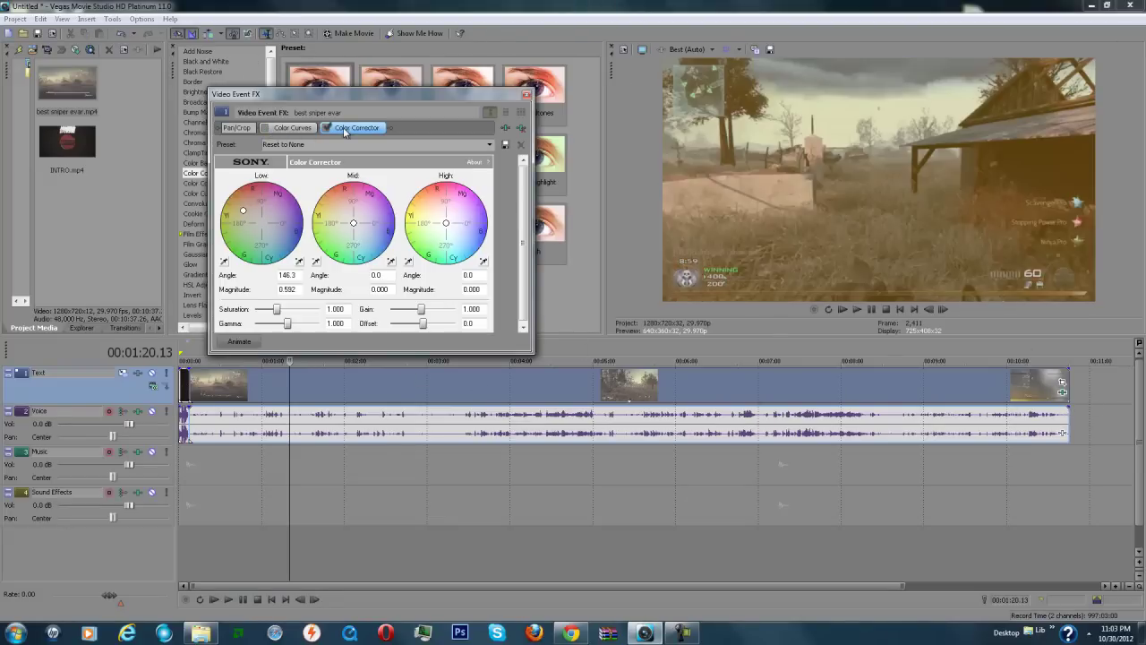
left_click(526, 95)
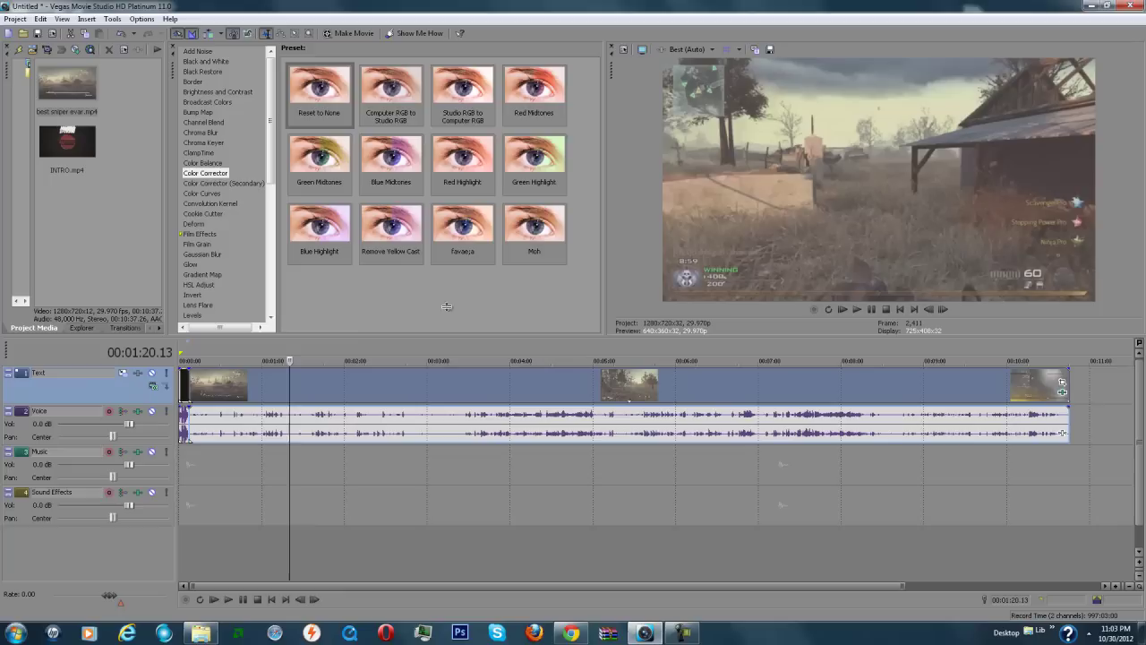
- Scrub the clip between roughly 01:02 and 05:49 to review the ungraded colours
left_click(375, 383)
left_click(442, 386)
left_click(579, 388)
left_click(662, 388)
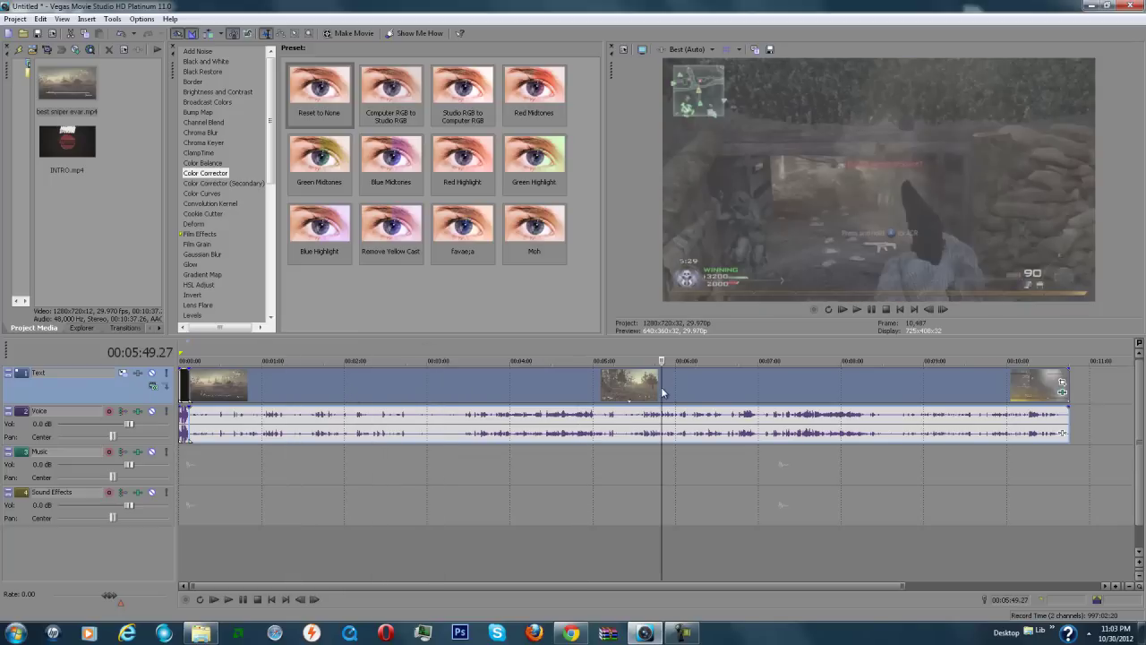
left_click(498, 388)
left_click(449, 391)
left_click(395, 391)
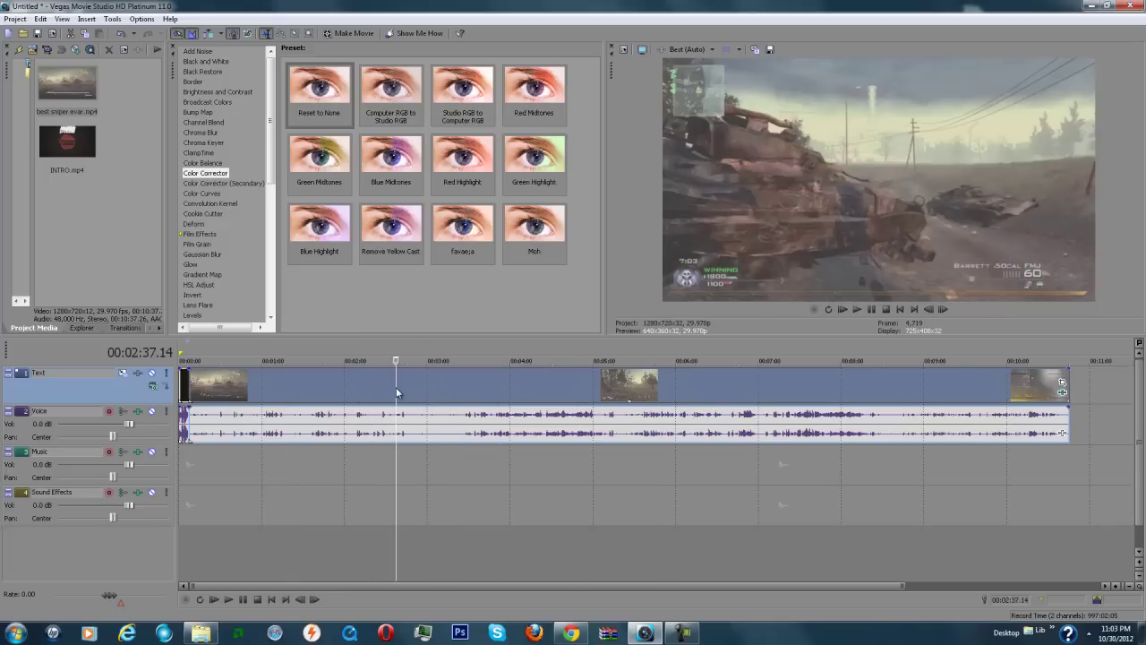
left_click(329, 390)
left_click(269, 395)
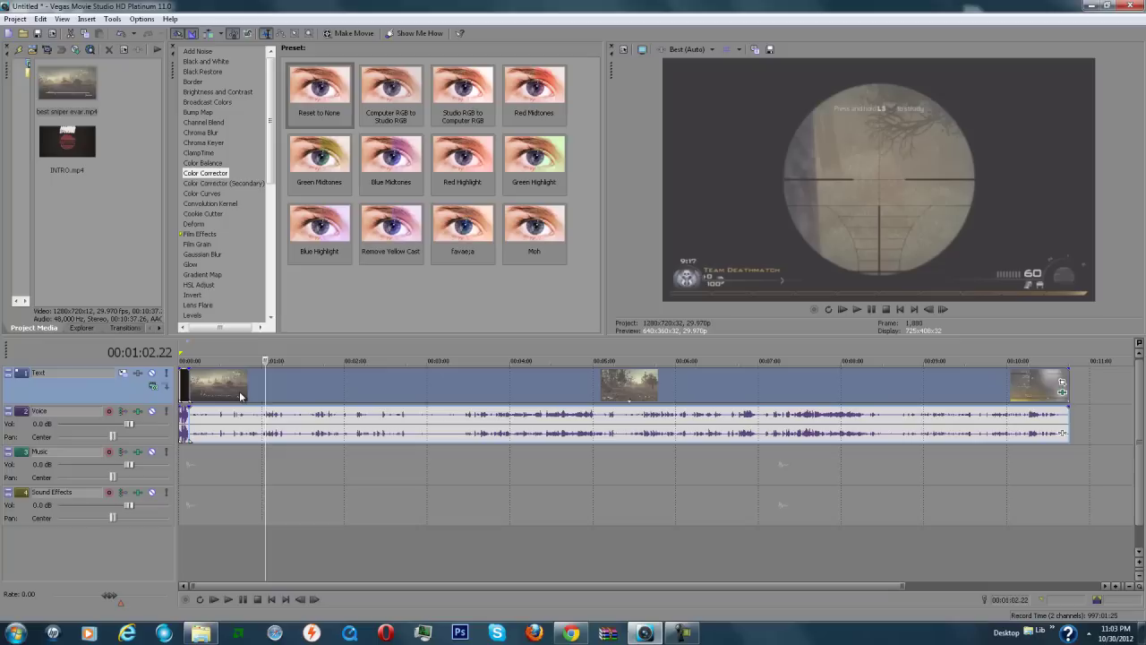
left_click(239, 395)
left_click(228, 396)
left_click(314, 399)
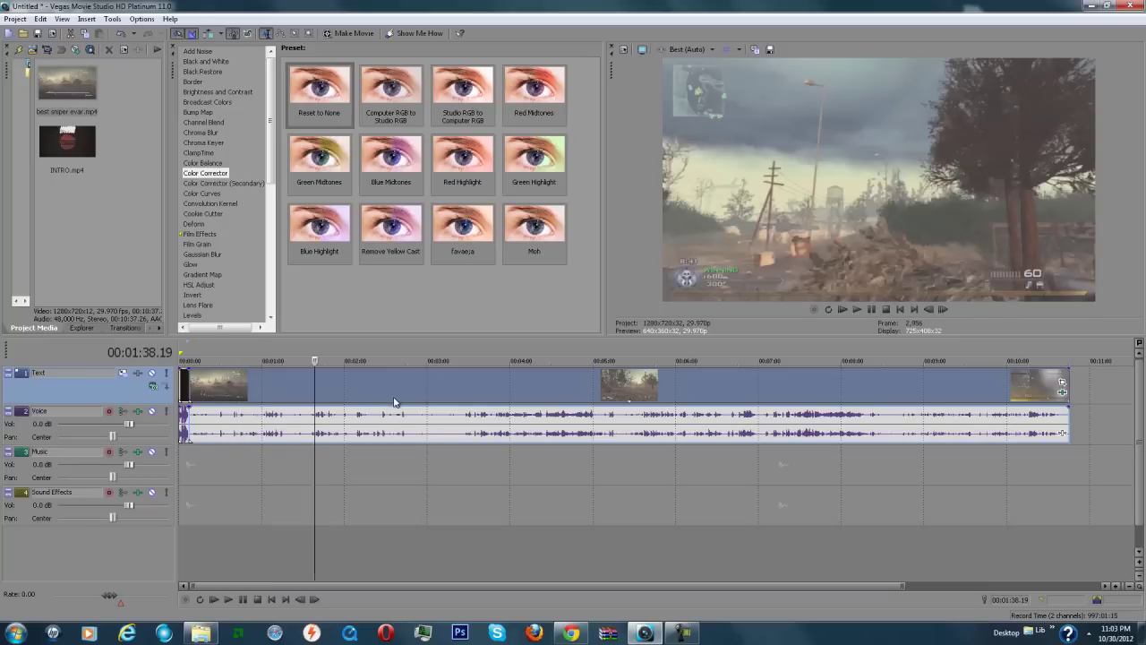
left_click(439, 391)
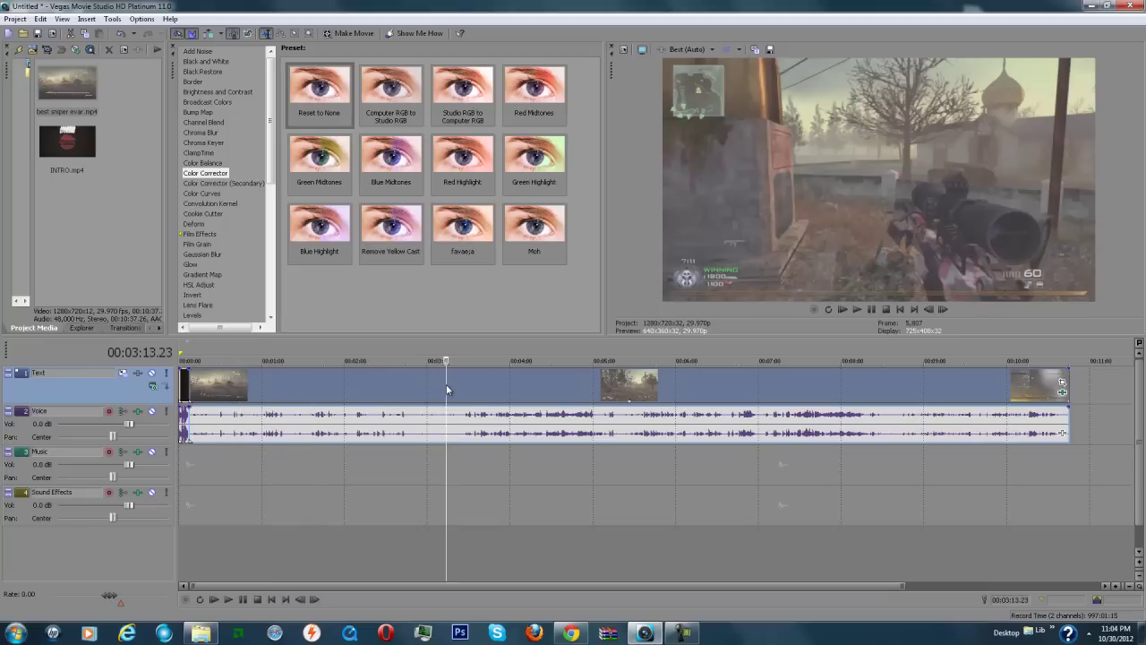
left_click(487, 389)
left_click(460, 391)
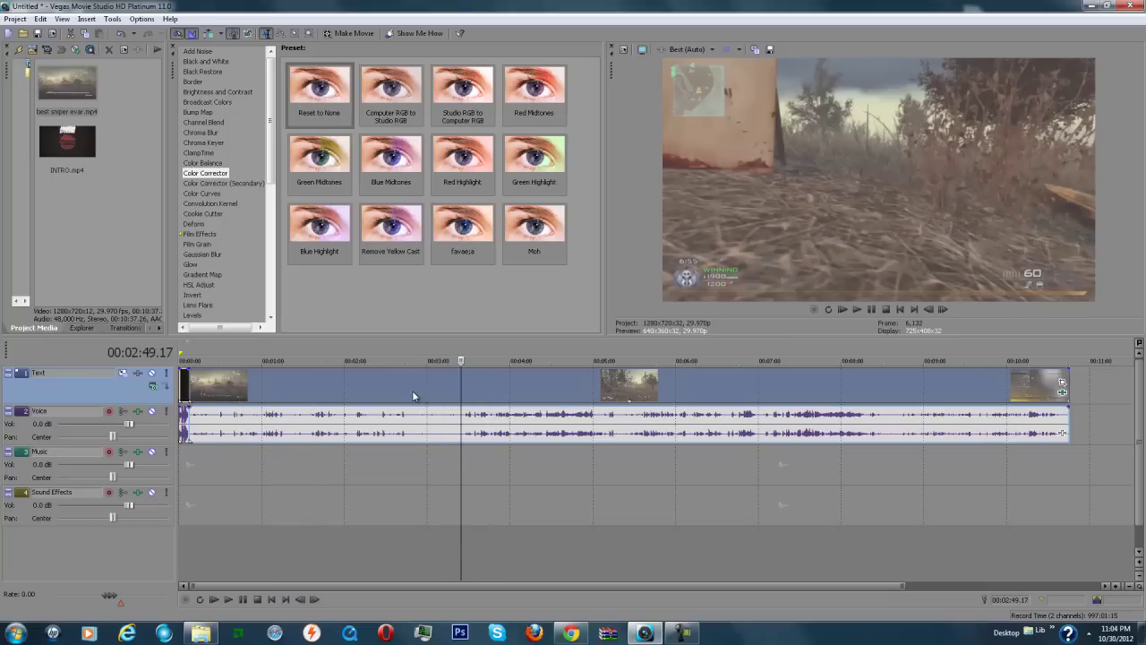
left_click(338, 394)
left_click(319, 400)
left_click(287, 400)
left_click(291, 400)
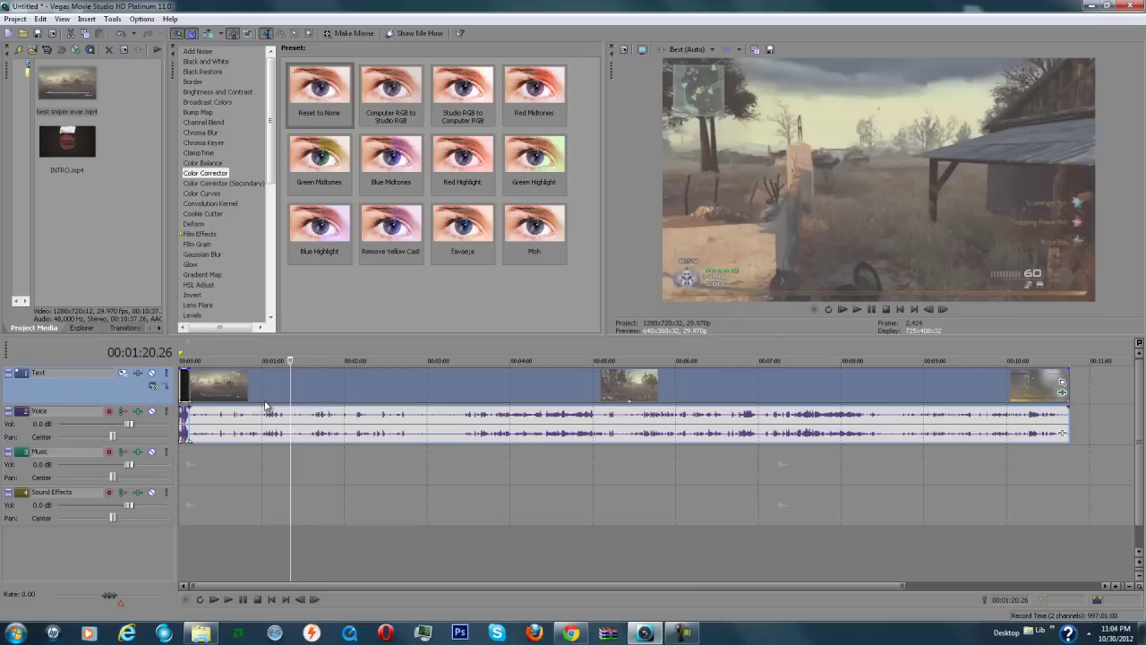
left_click(358, 400)
left_click(431, 385)
left_click(508, 394)
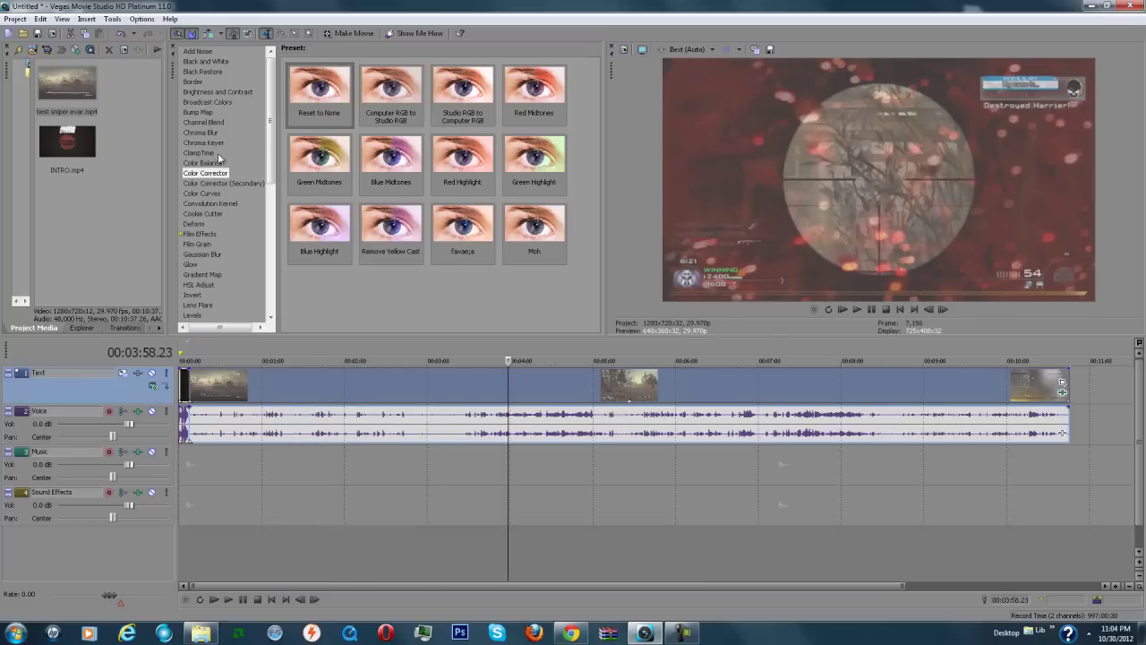
- Add a 'Reset to None' Color Corrector to the sniper clip and park at 01:39.15
left_click(321, 91)
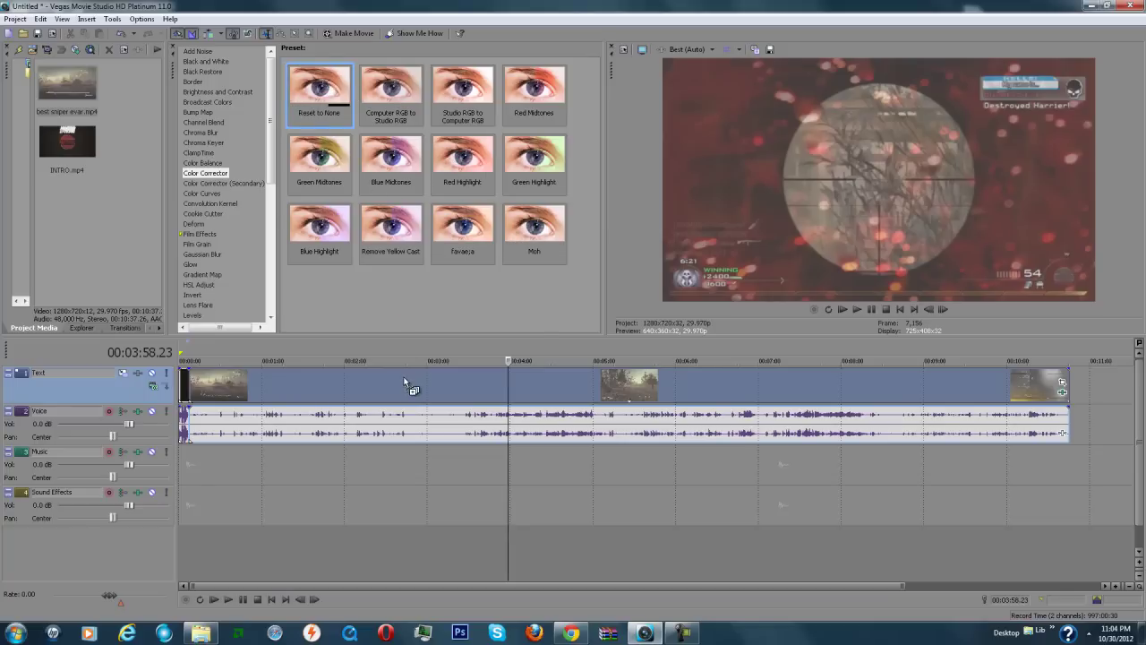
left_click_drag(404, 383, 403, 376)
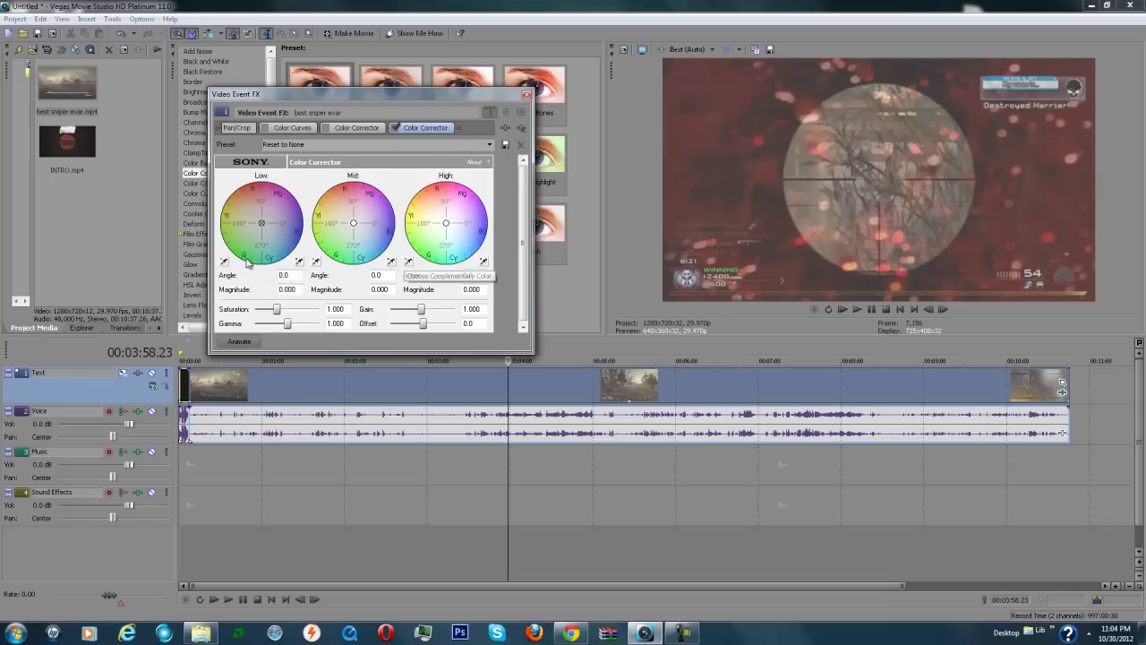
left_click(296, 373)
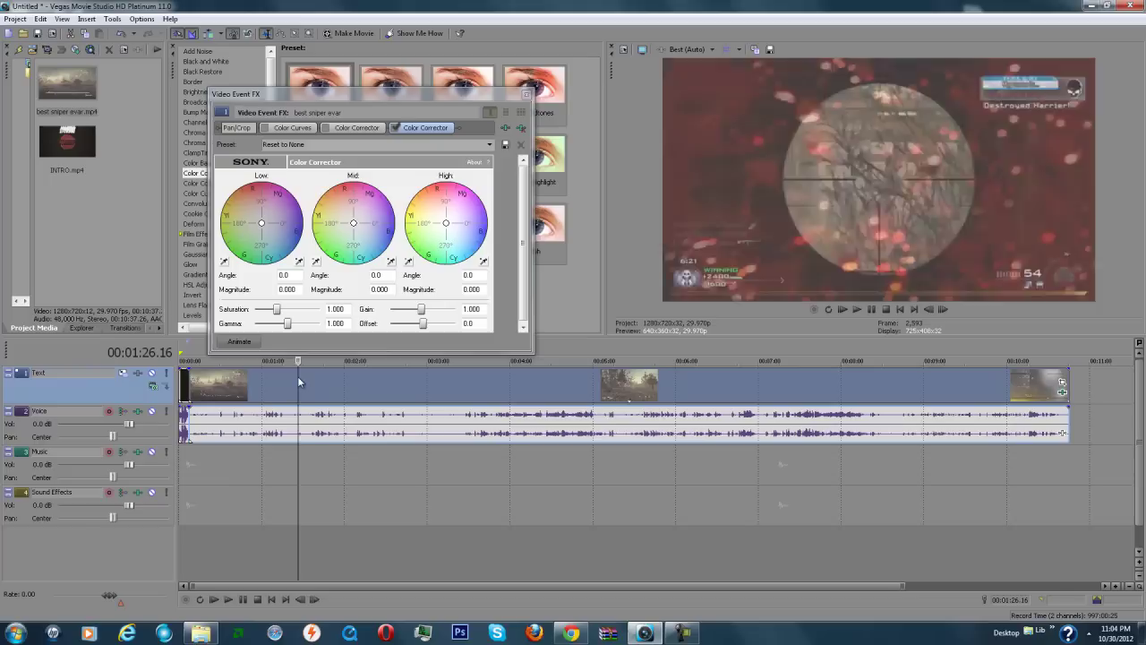
left_click(315, 381)
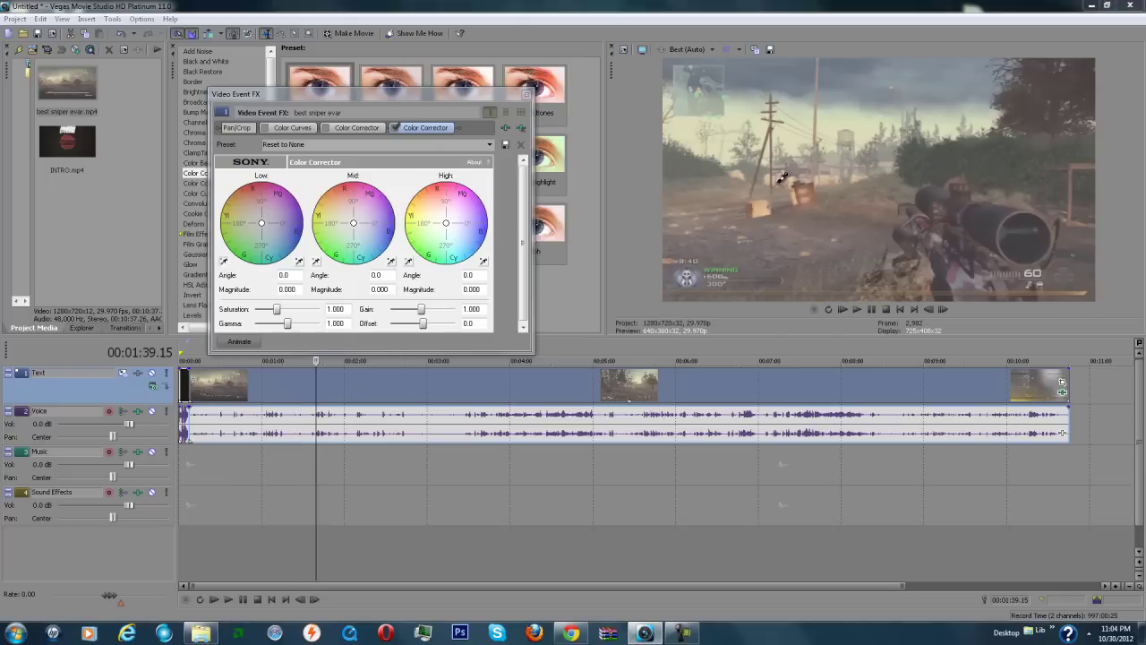
- Sample the Low, Mid and High wheel colours from the footage, then bypass that Color Corrector
left_click(792, 127)
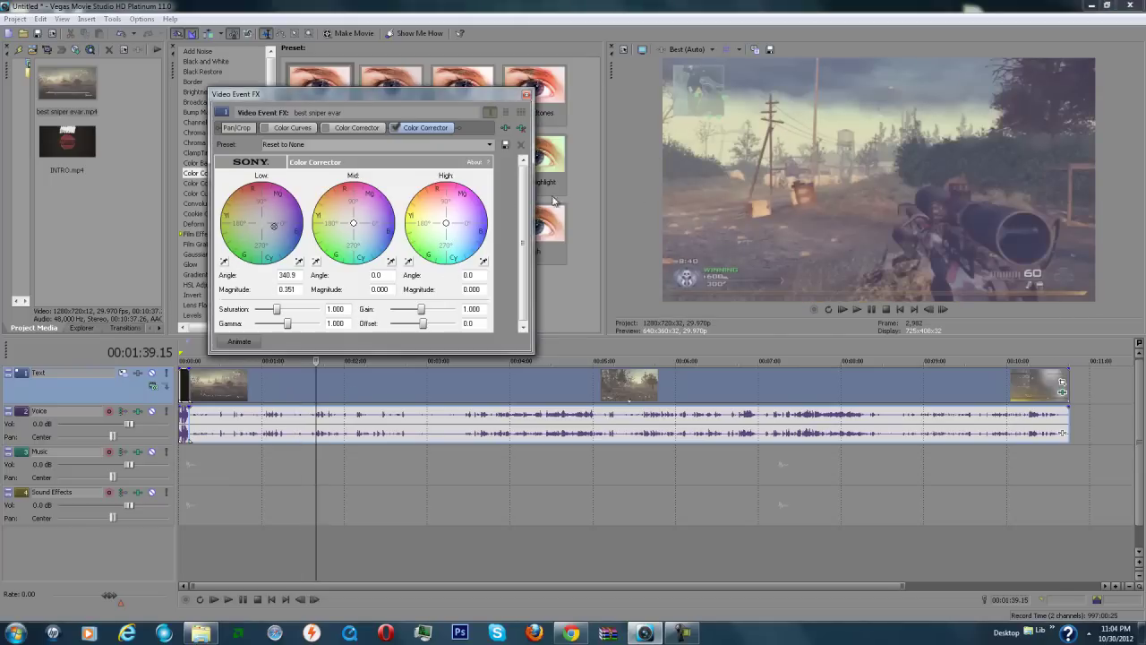
left_click(751, 255)
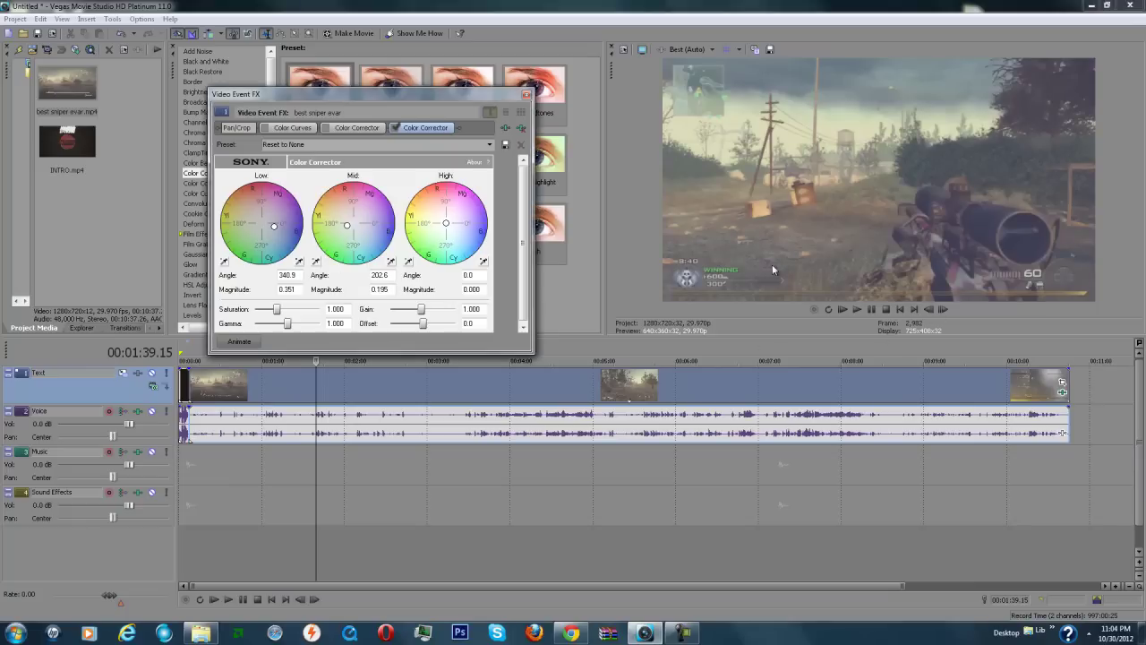
left_click(412, 257)
left_click(978, 159)
left_click(504, 192)
left_click(395, 128)
- Apply the HSL Adjust 'Saturation and Luminance Boost' preset (saturation 2.00, luminance 1.05) to the clip
left_click(526, 94)
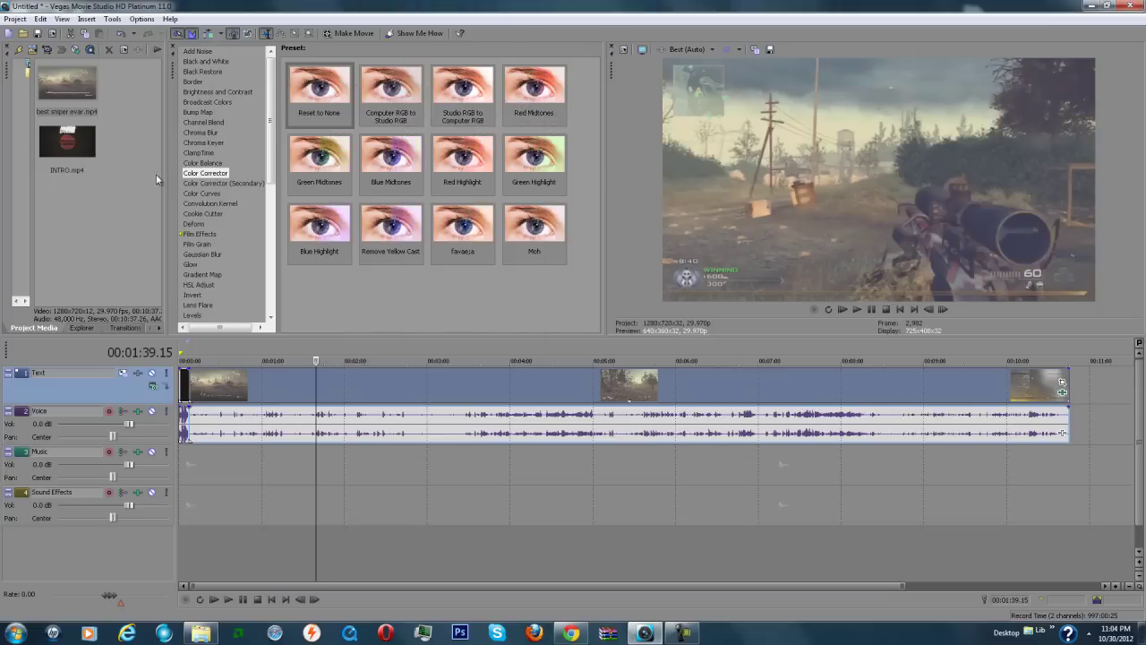
left_click(211, 204)
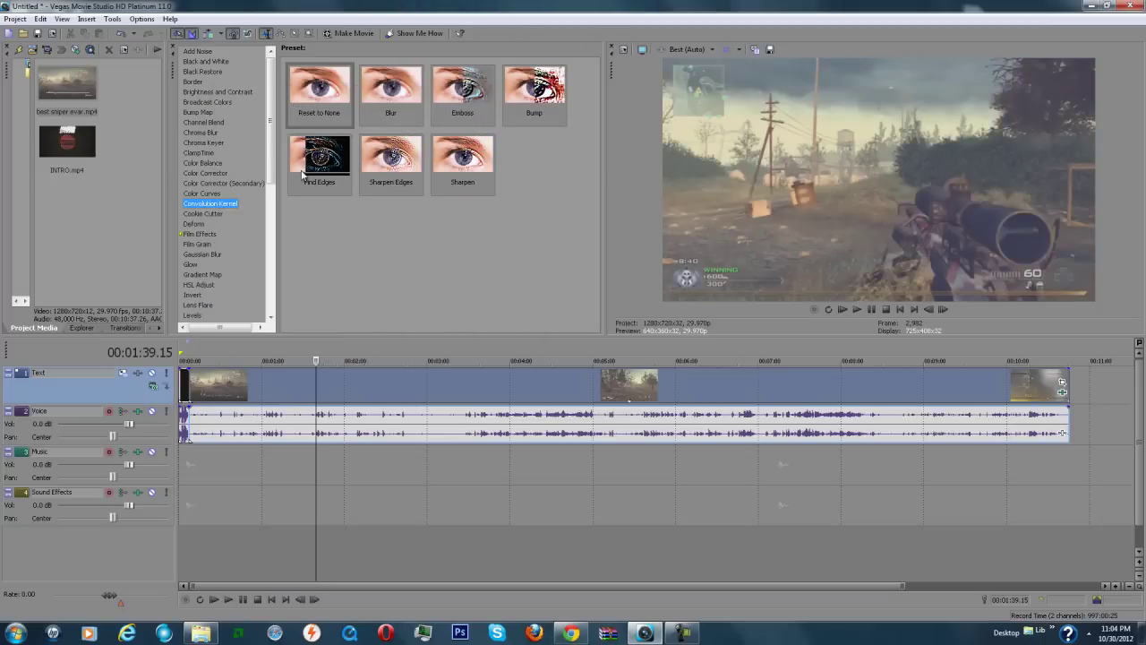
key("h")
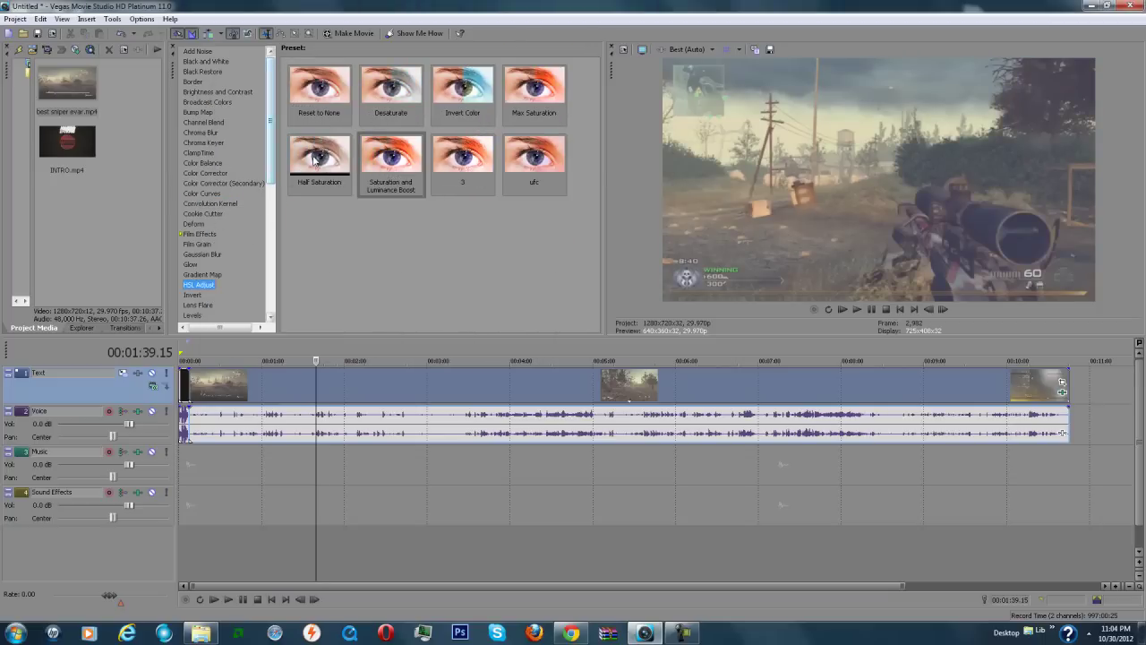
left_click(395, 169)
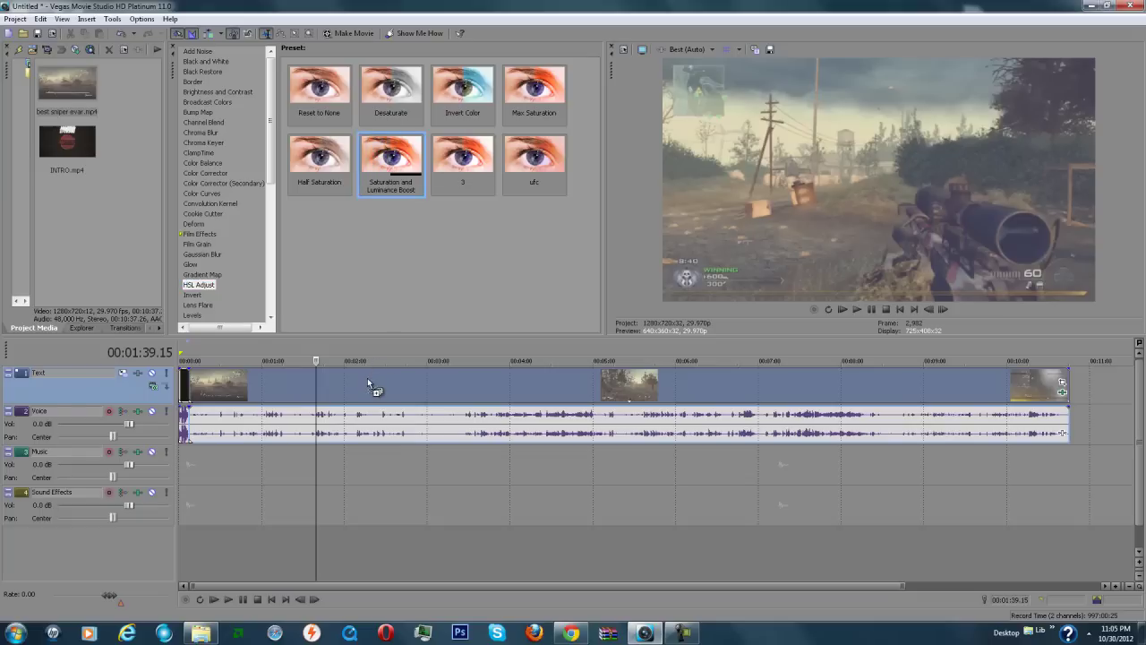
left_click_drag(367, 378, 367, 379)
- Play the boosted clip from several points, ending at 00:00:26.12, then close the effects window
left_click(490, 383)
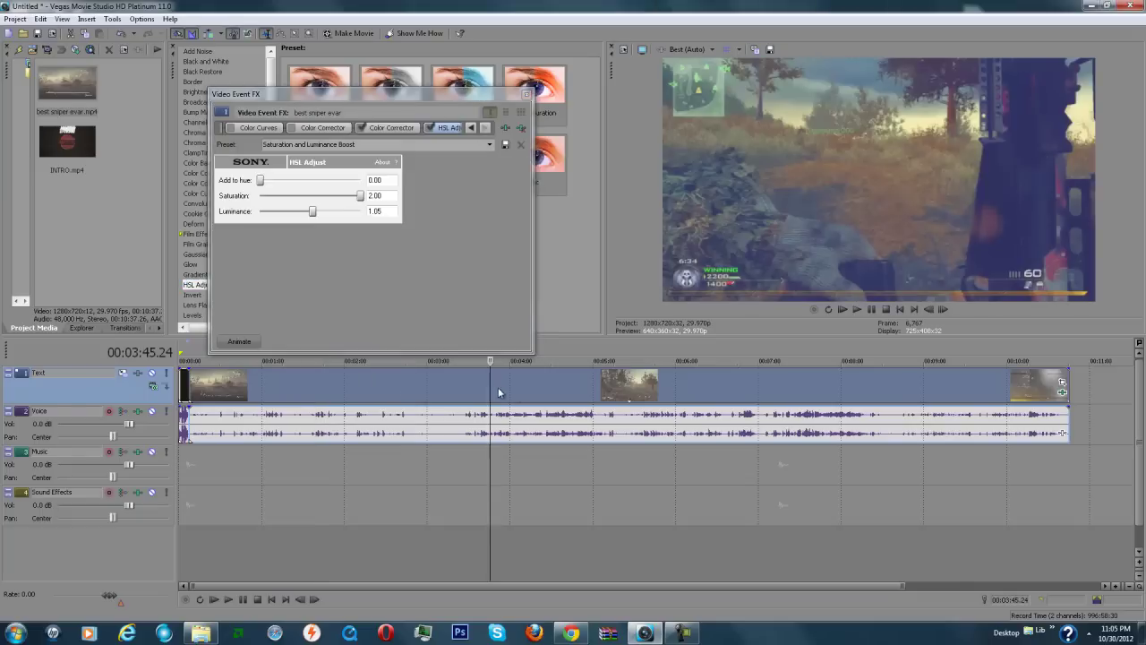
left_click(528, 392)
left_click(312, 388)
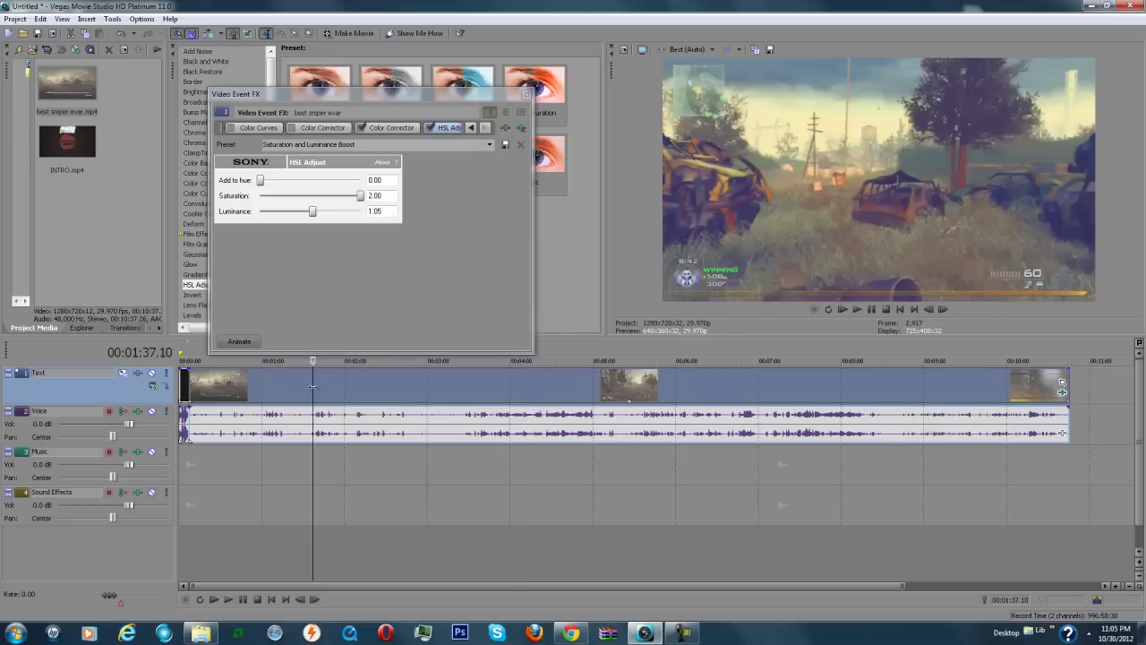
key("space")
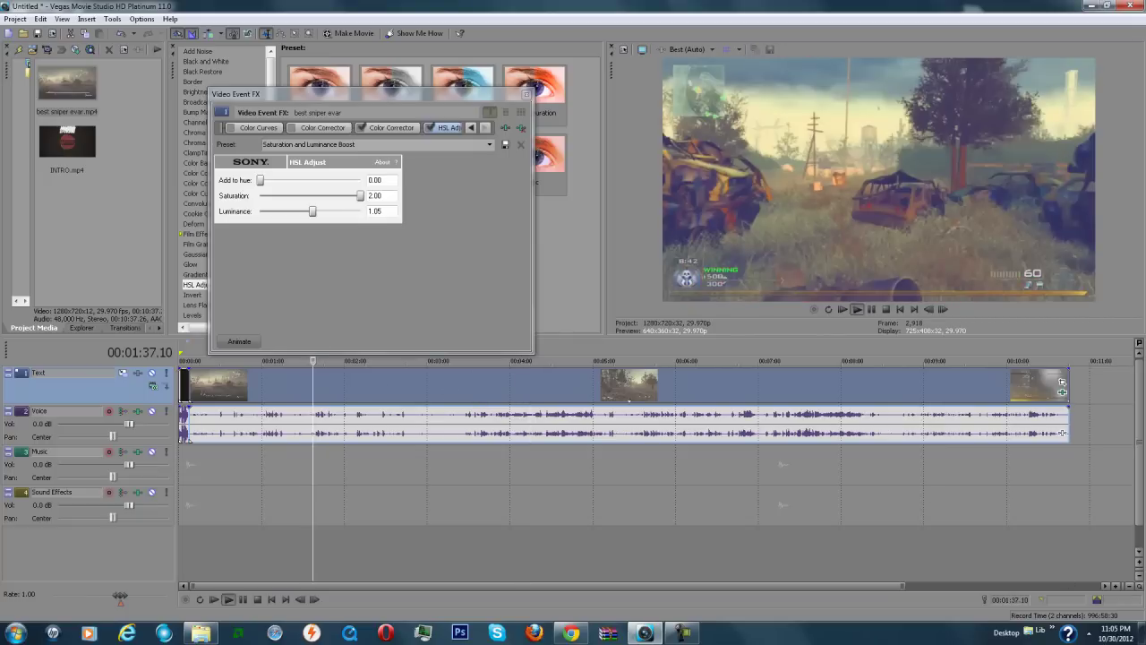
key("space")
left_click(531, 385)
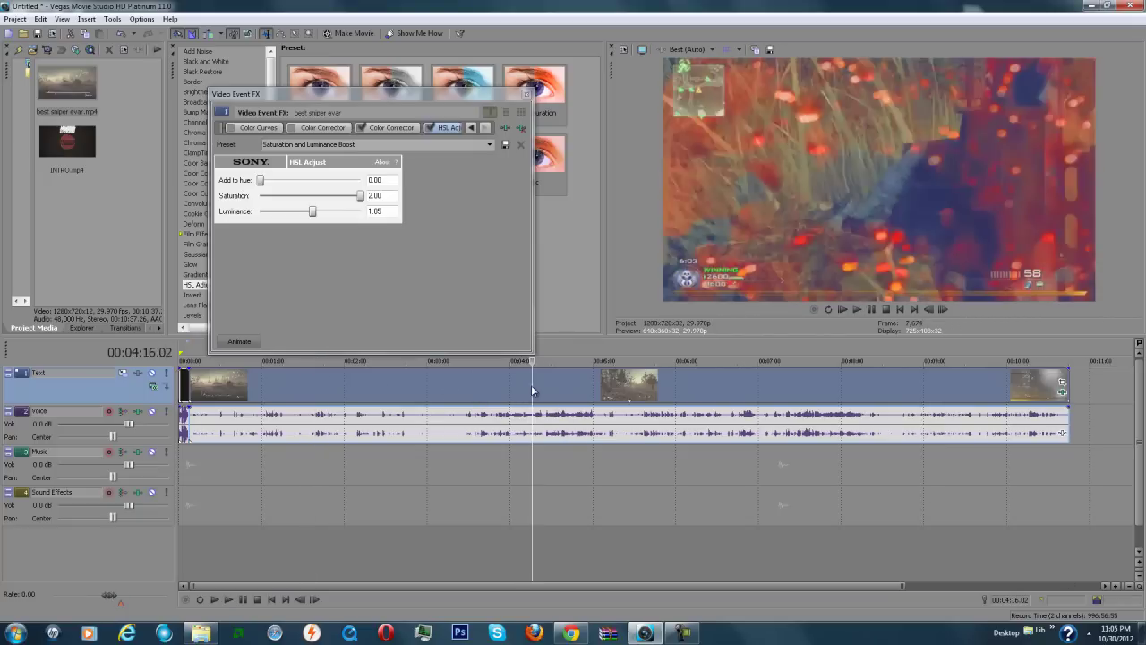
key("space")
left_click(245, 385)
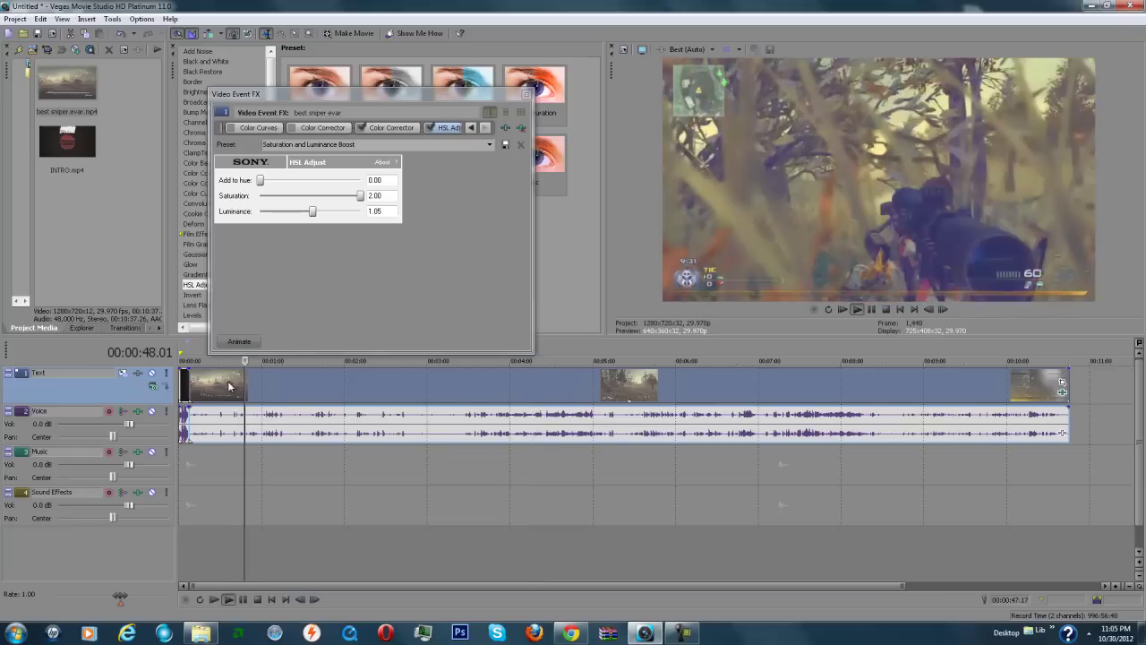
left_click(215, 385)
key("space")
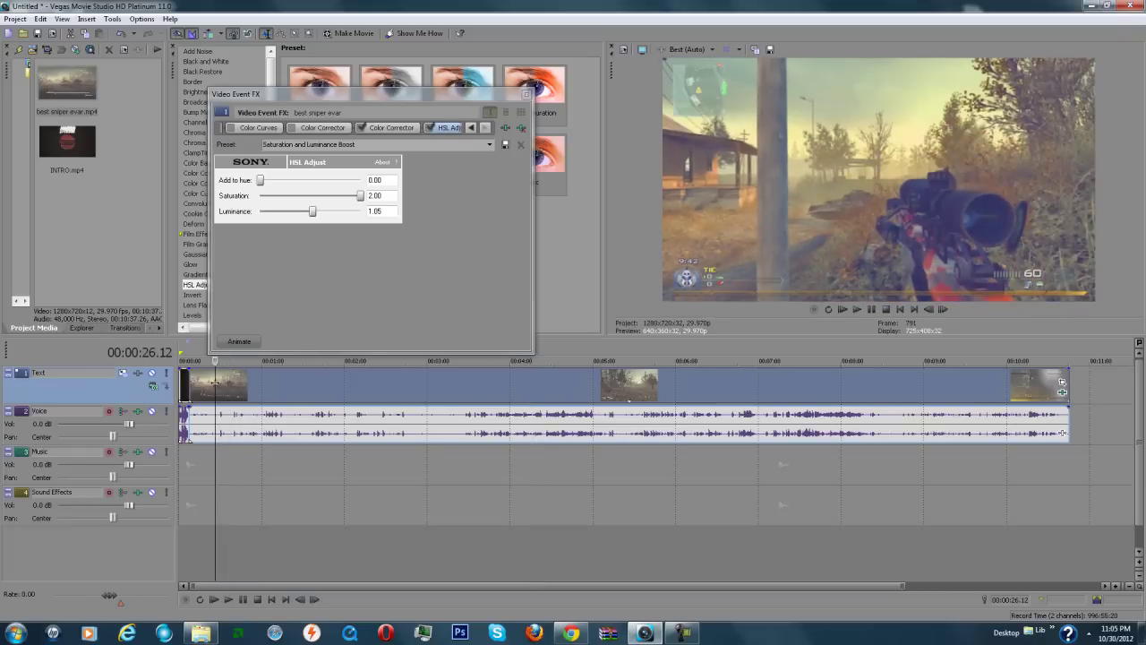
key("space")
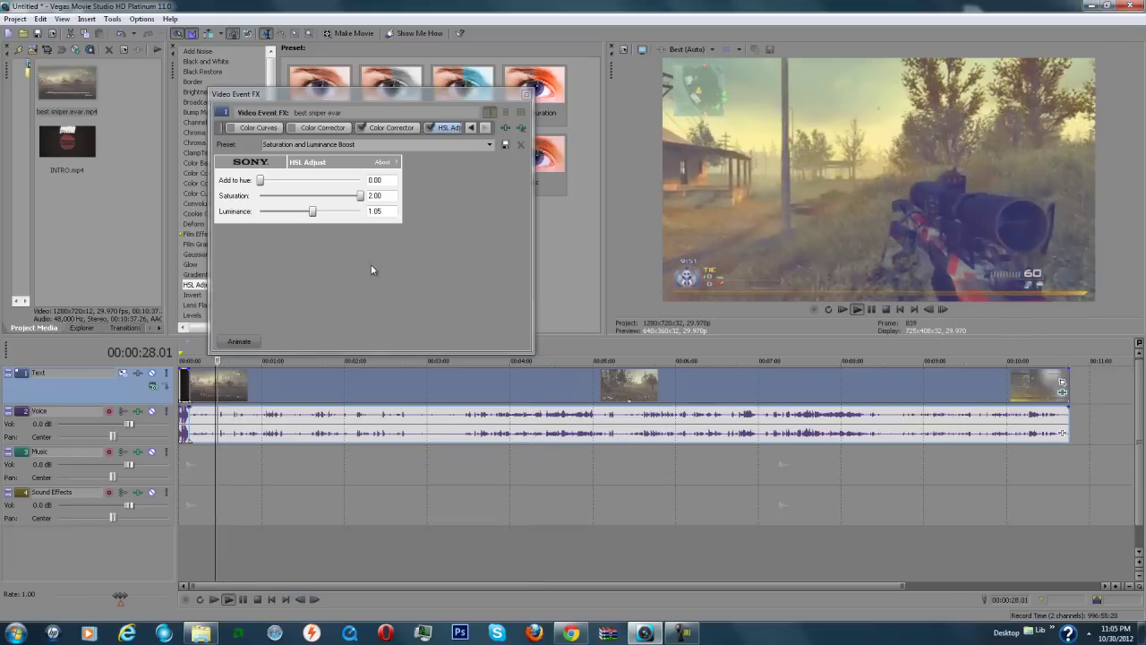
key("space")
left_click(526, 93)
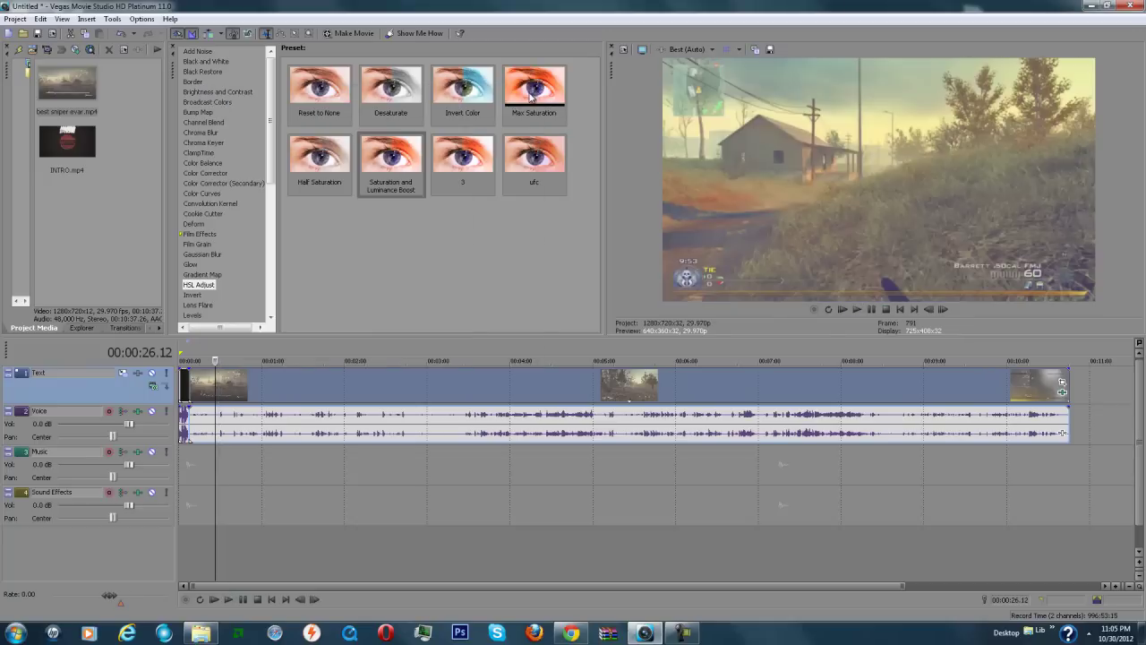
- Apply the nw23 Color Curves preset to the sniper clip
left_click(198, 193)
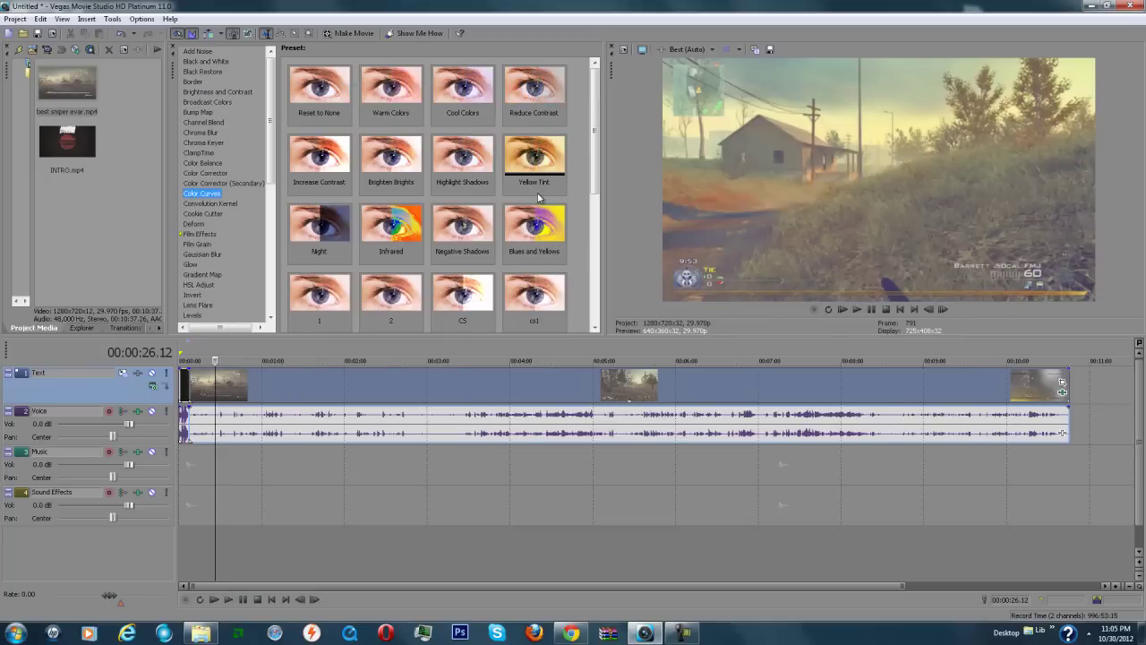
scroll(539, 197, "down", 2)
left_click_drag(596, 135, 596, 264)
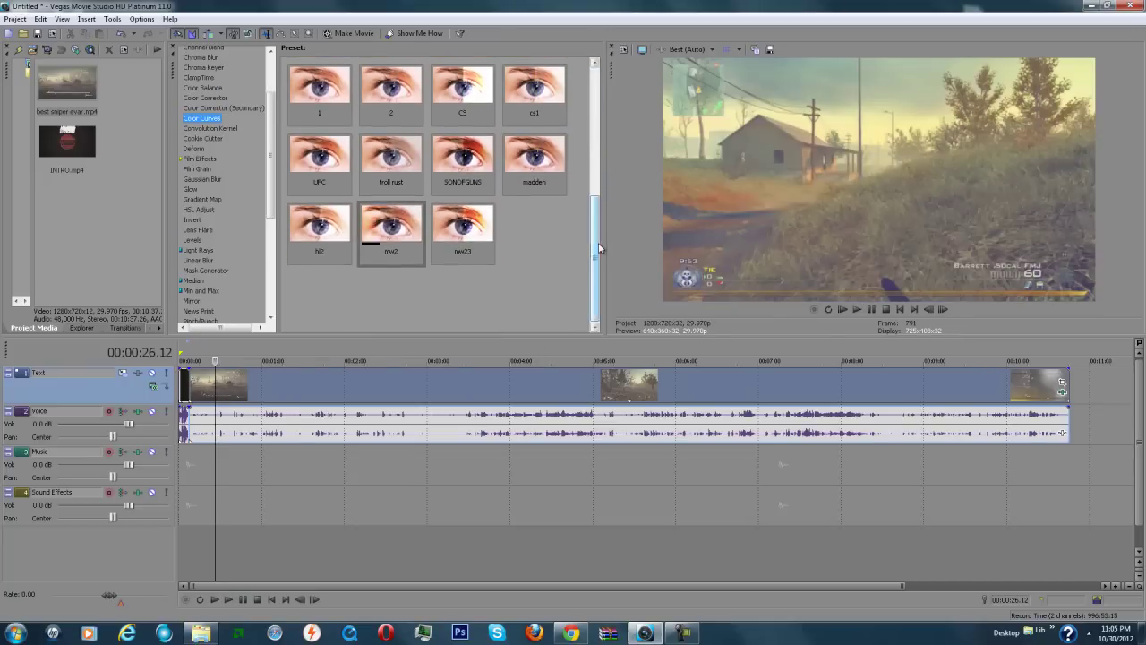
left_click(400, 237)
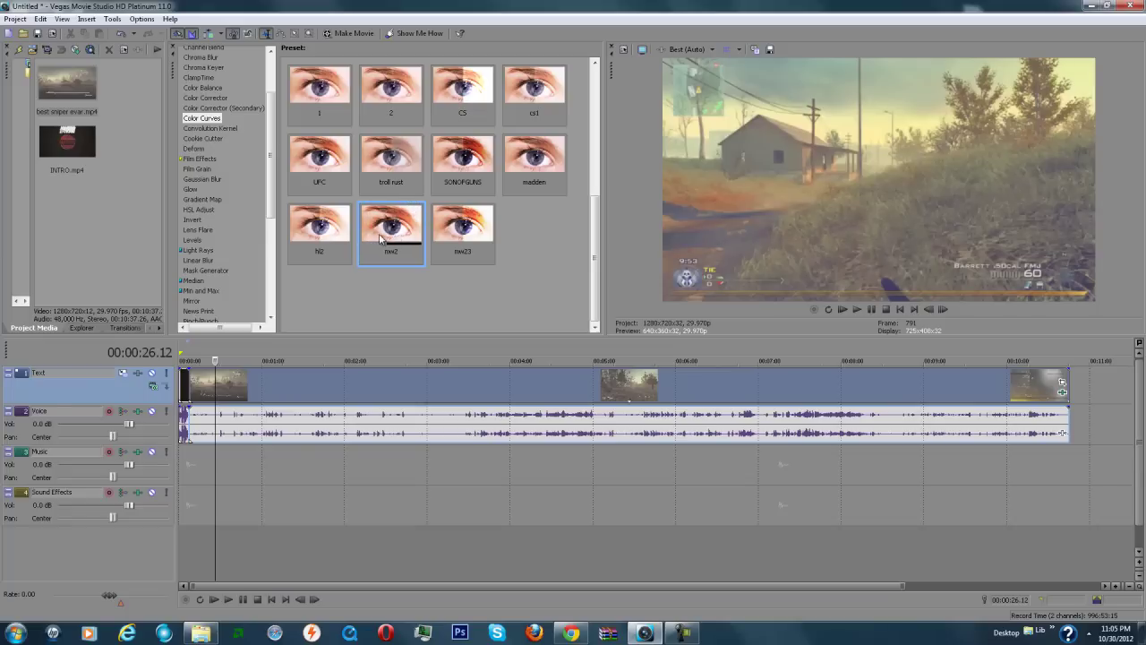
left_click_drag(452, 235, 446, 257)
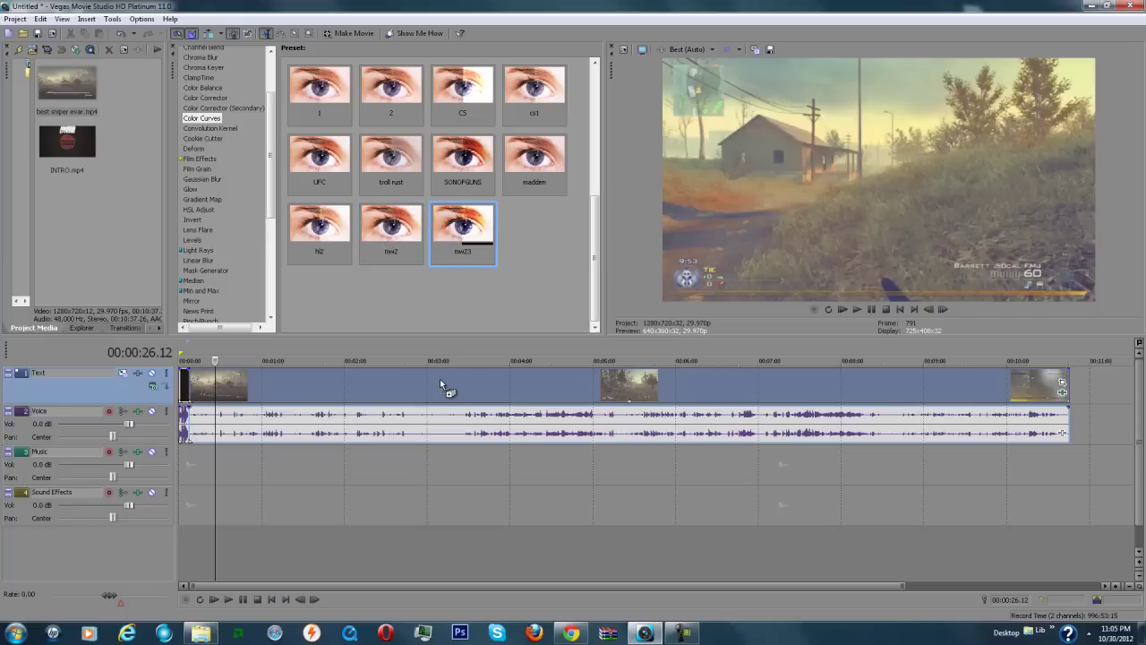
left_click_drag(440, 379, 439, 377)
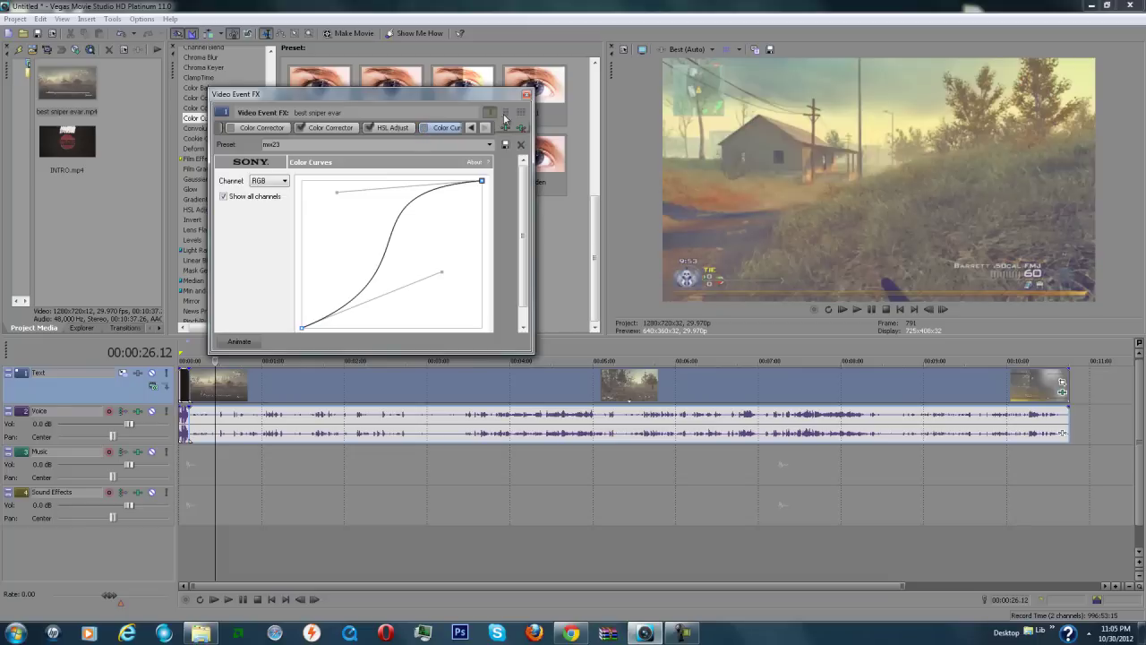
left_click(526, 94)
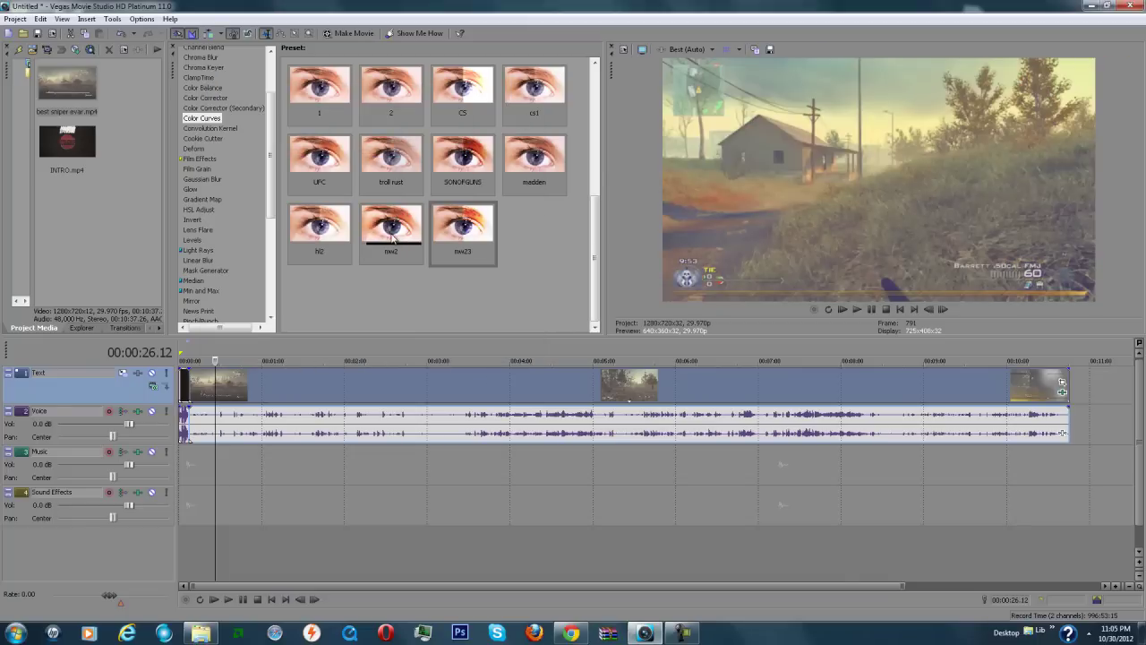
- Add the nw2 Color Curves preset to the clip and move to 00:04:03.15
left_click_drag(388, 235, 391, 247)
left_click_drag(385, 388, 384, 383)
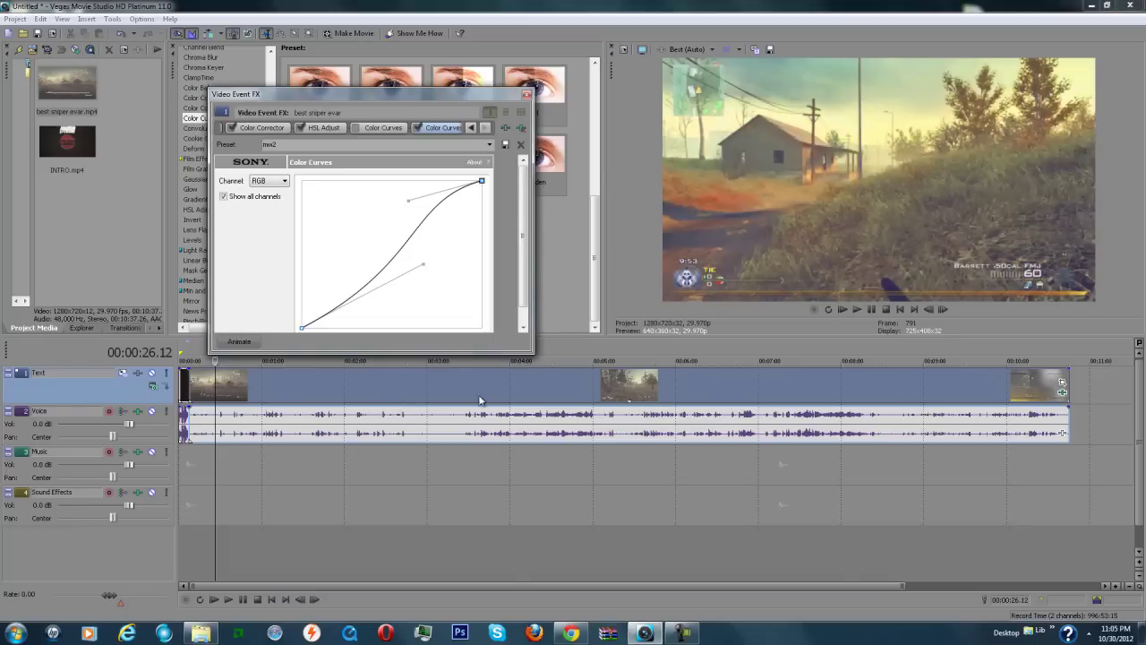
left_click(516, 386)
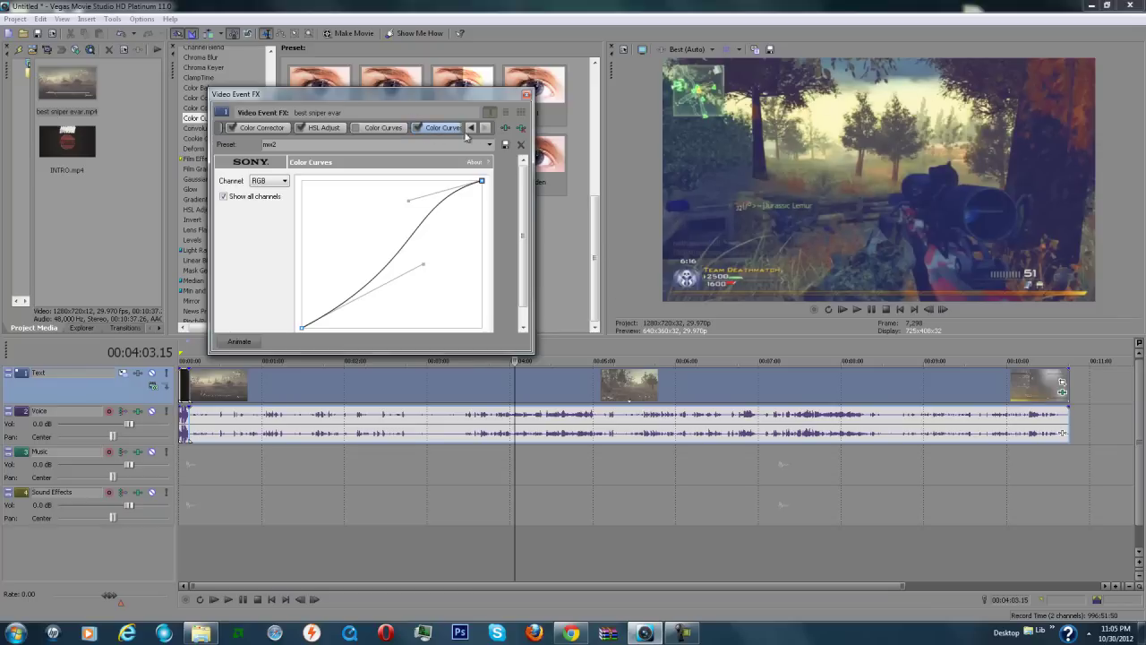
- Toggle the second Color Curves off and on to compare the grade
left_click(417, 128)
left_click(417, 128)
left_click(417, 128)
left_click(417, 128)
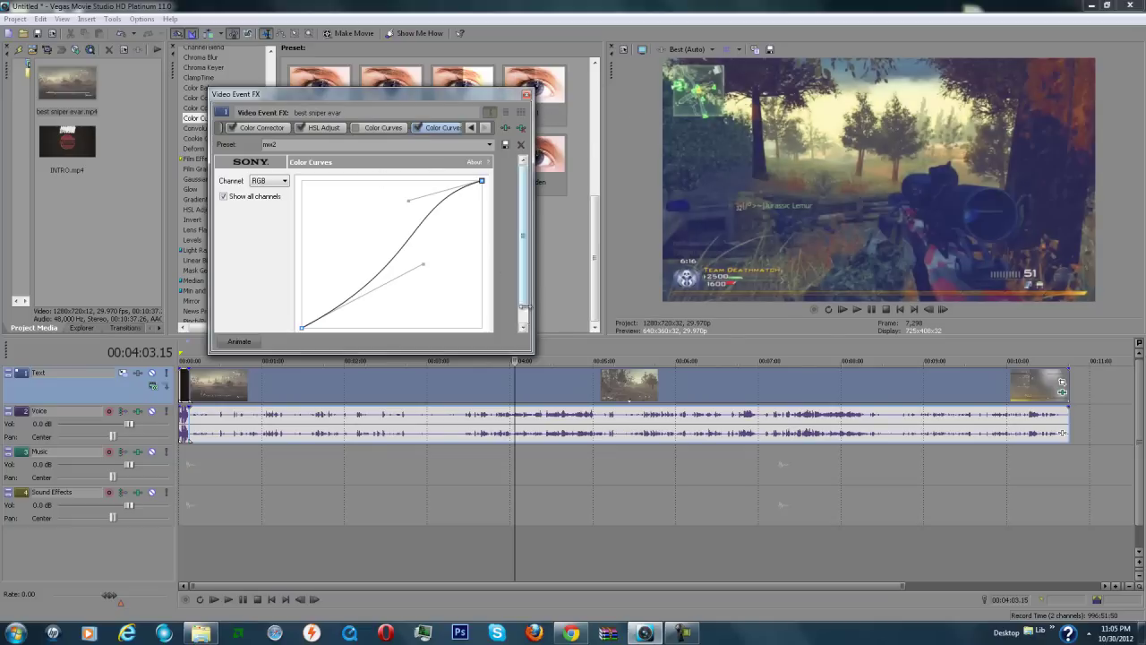
- Bend the RGB curve into a steeper S and close the window, checking at 00:06:37
left_click_drag(532, 317, 635, 329)
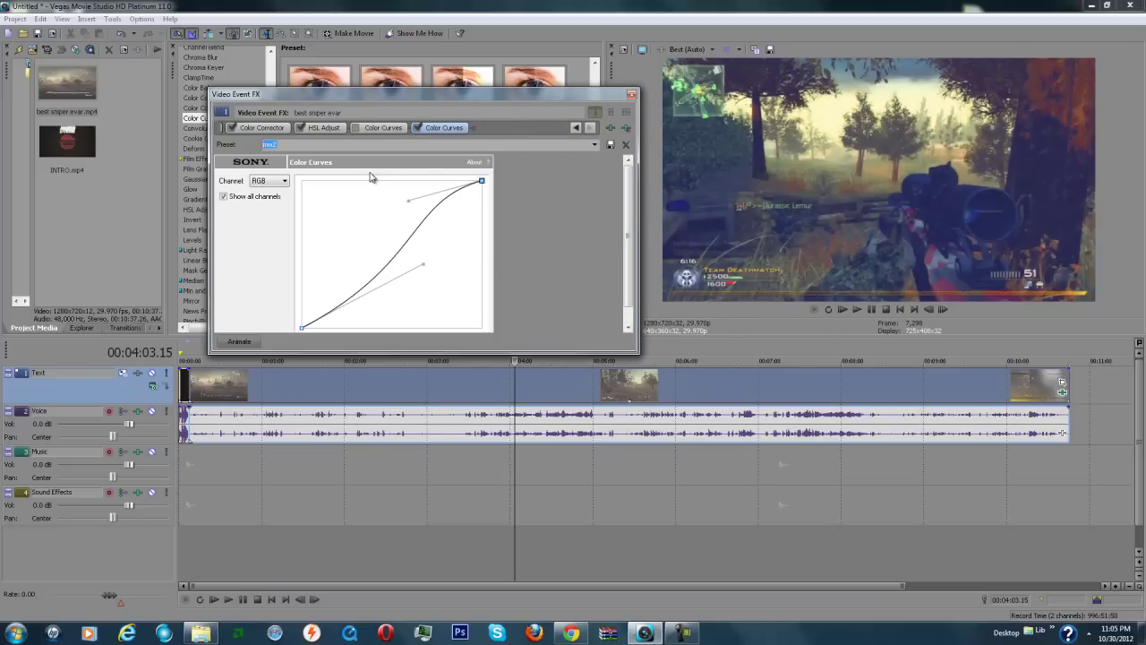
left_click(285, 181)
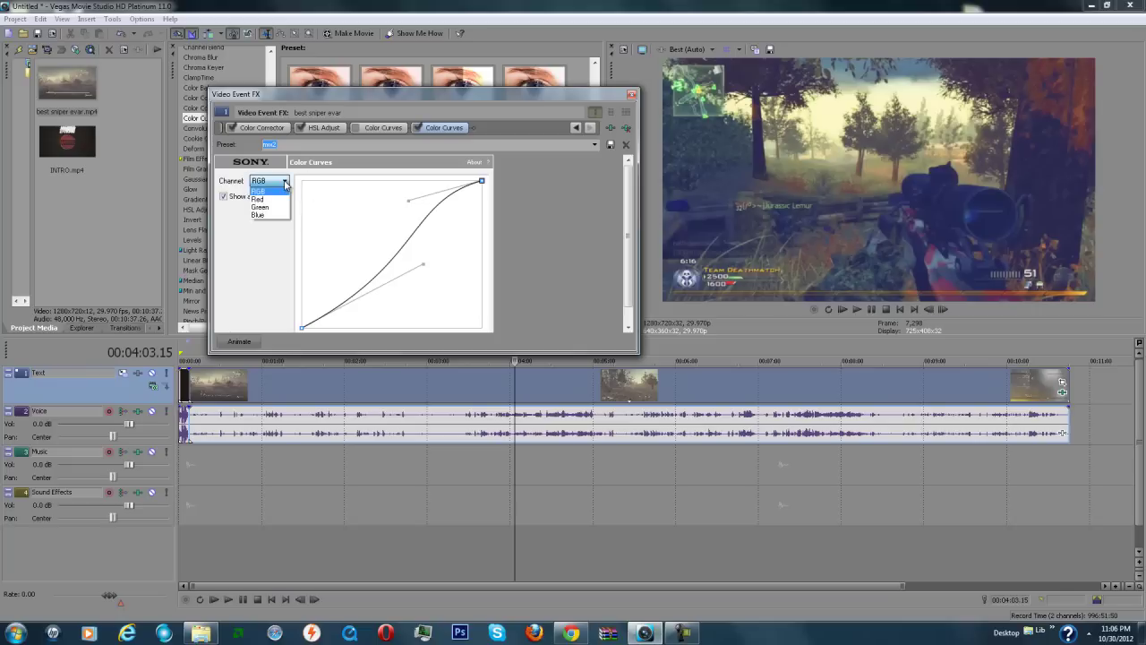
left_click(265, 191)
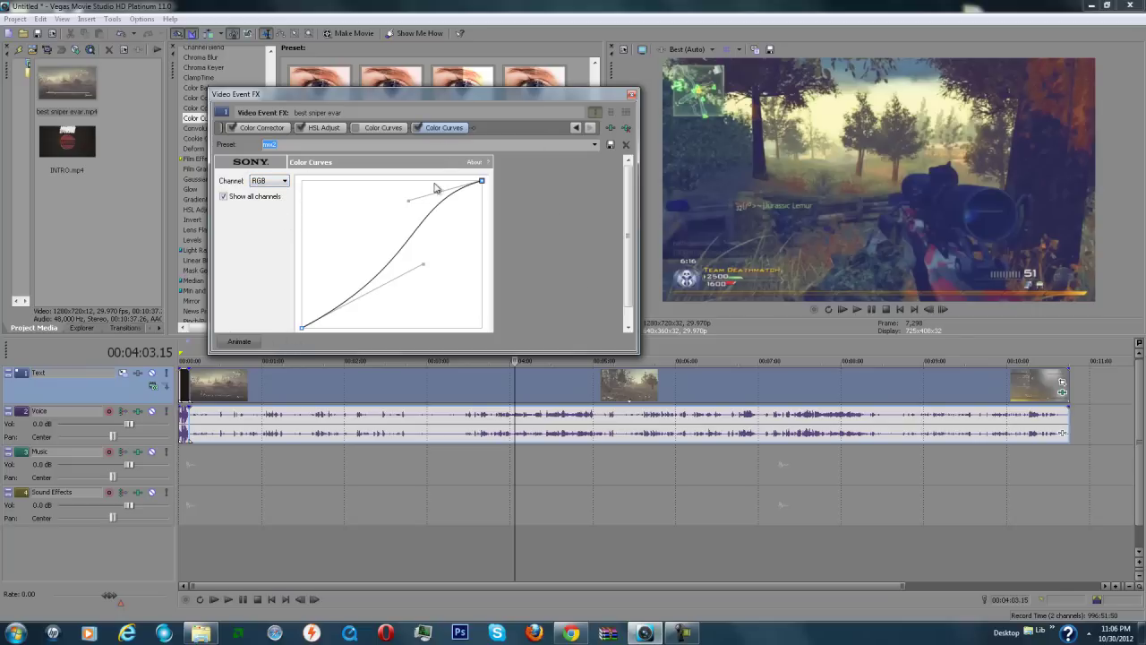
mouse_move(407, 199)
left_mouse_down()
mouse_move(411, 264)
mouse_move(341, 174)
mouse_move(366, 225)
mouse_move(414, 220)
mouse_move(389, 202)
left_mouse_up()
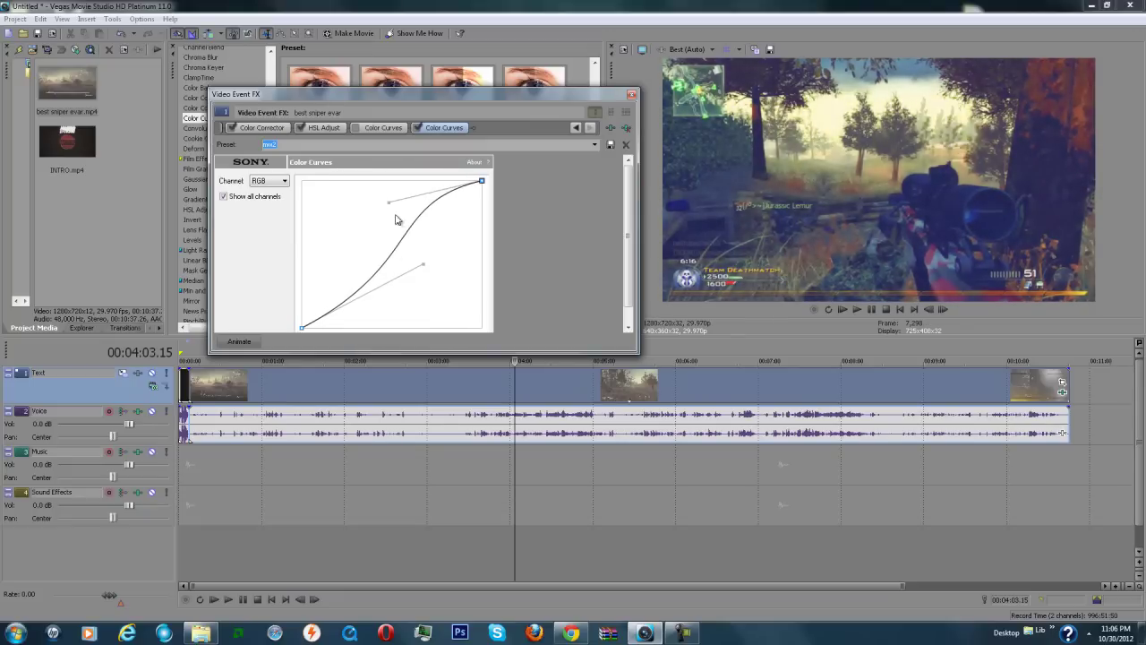
mouse_move(429, 277)
left_mouse_down()
mouse_move(424, 264)
mouse_move(468, 317)
mouse_move(590, 370)
mouse_move(473, 312)
mouse_move(417, 248)
mouse_move(361, 212)
mouse_move(417, 255)
mouse_move(442, 297)
mouse_move(427, 272)
left_mouse_up()
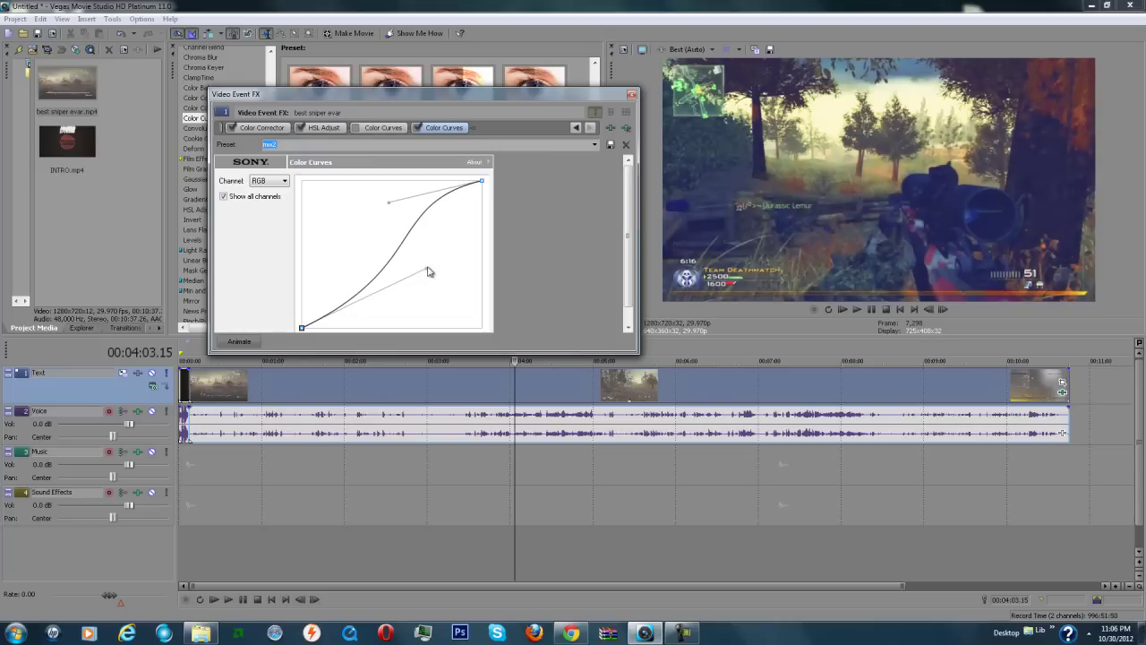
left_click(632, 95)
left_click(726, 389)
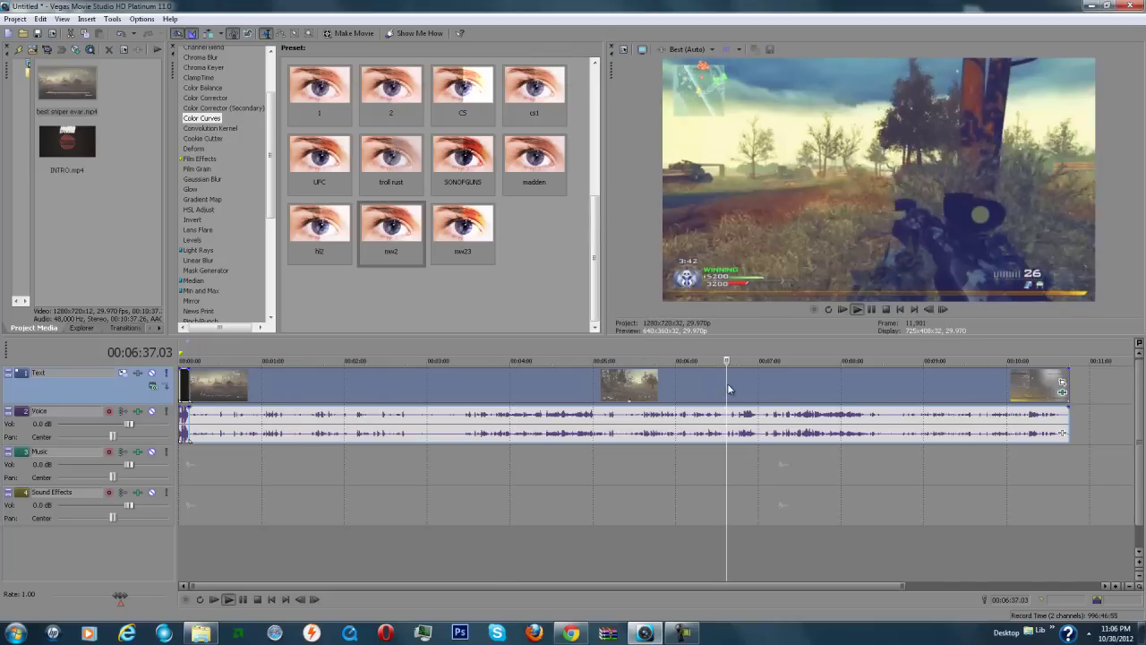
left_click(869, 391)
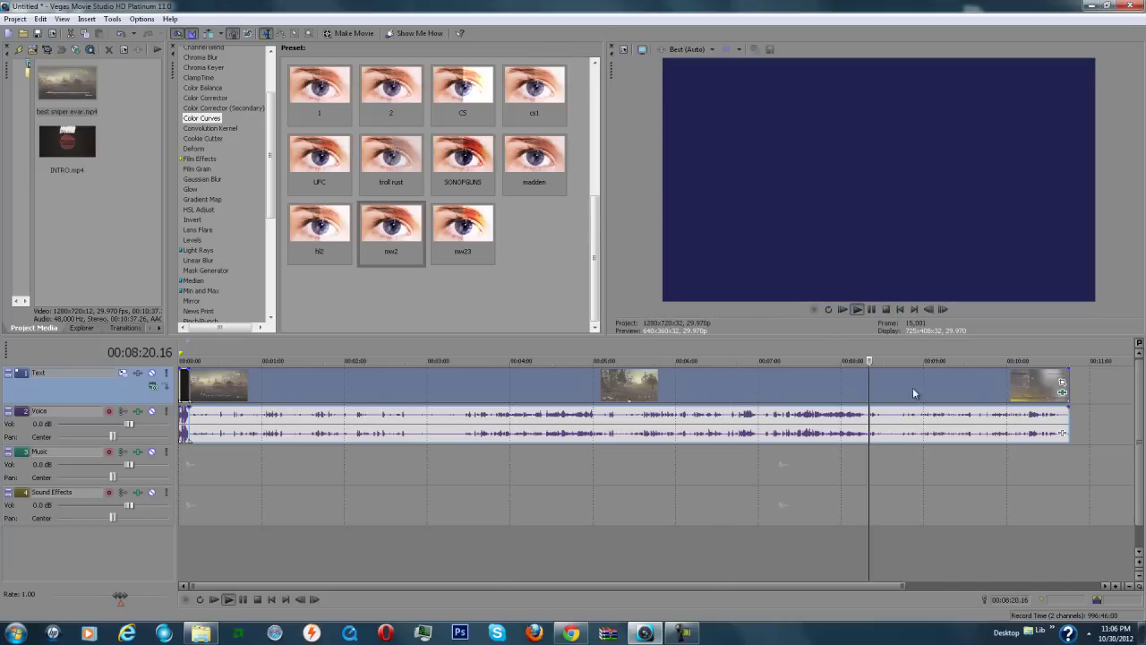
left_click(789, 390)
left_click(497, 385)
left_click(363, 381)
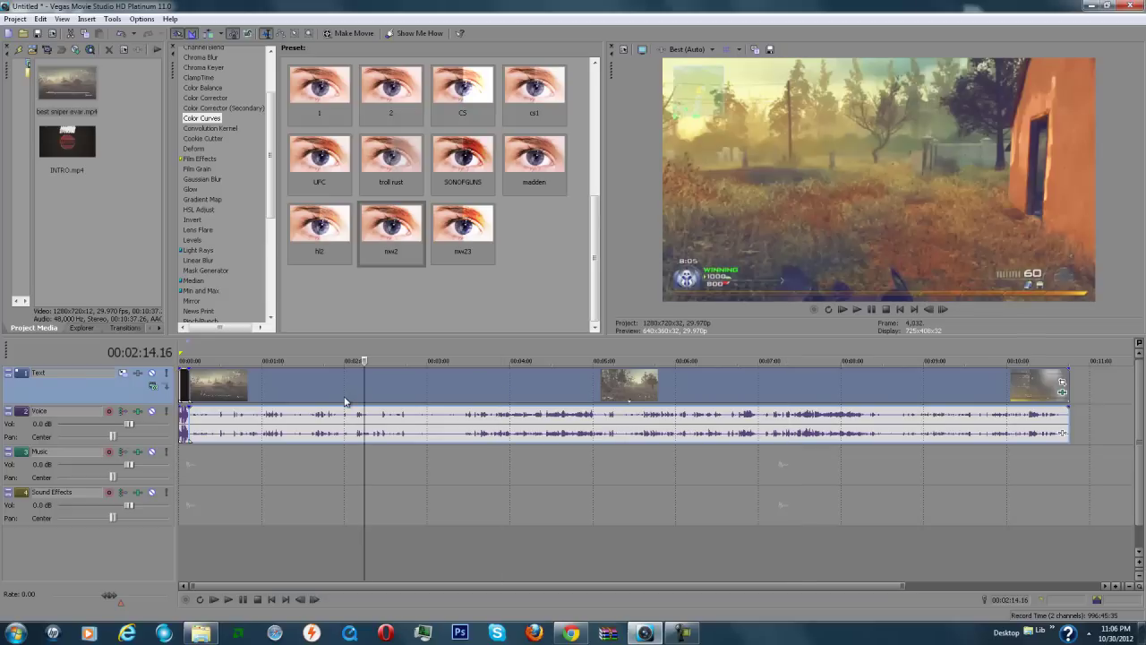
left_click(345, 401)
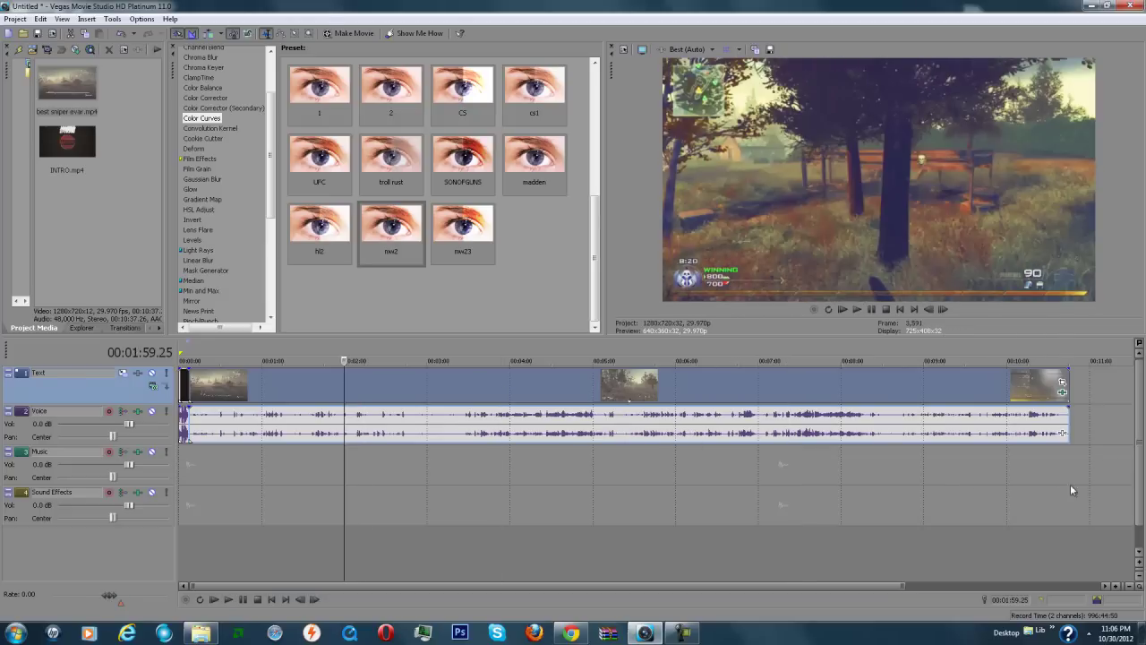
left_click(1061, 394)
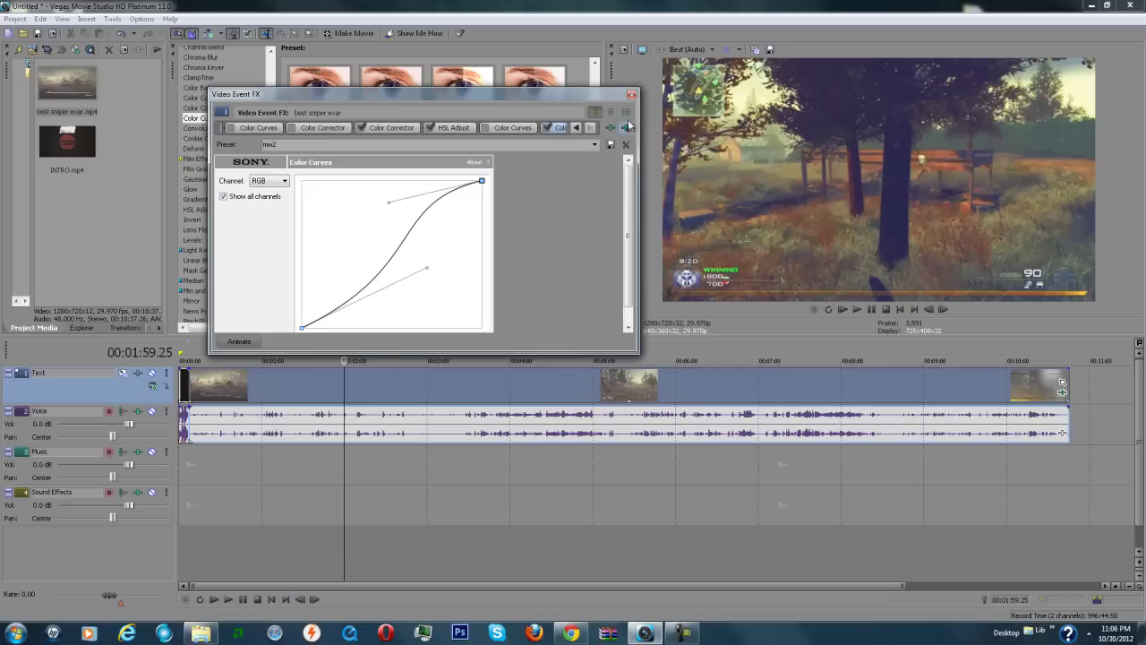
left_click(632, 94)
left_click(296, 380)
left_click(271, 394)
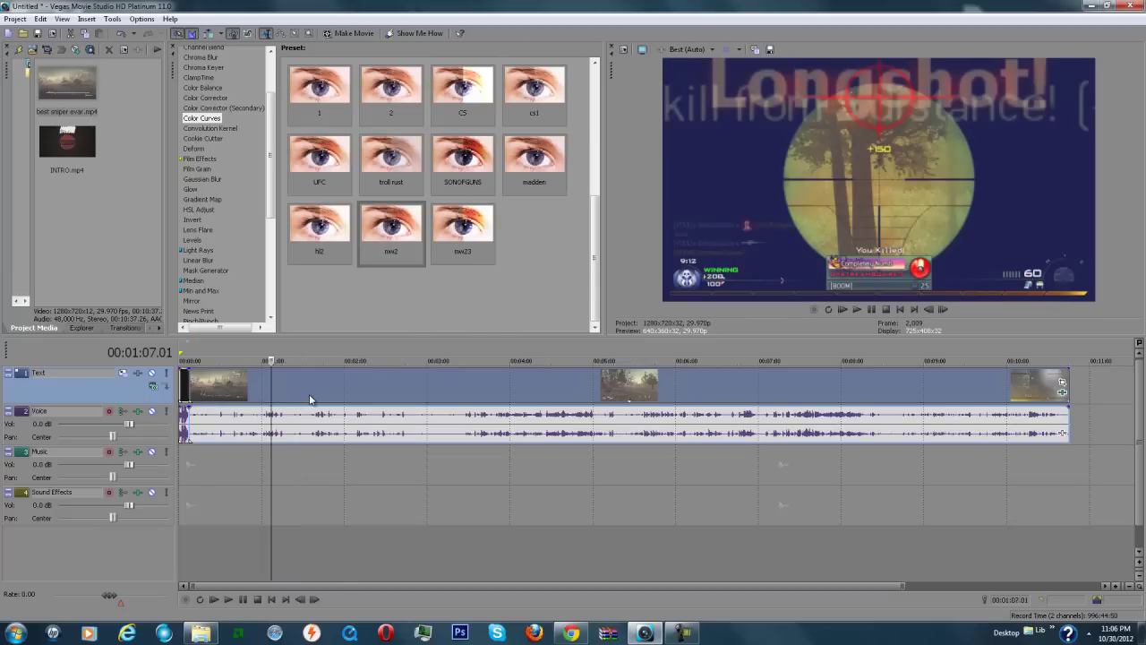
left_click(312, 398)
left_click(328, 401)
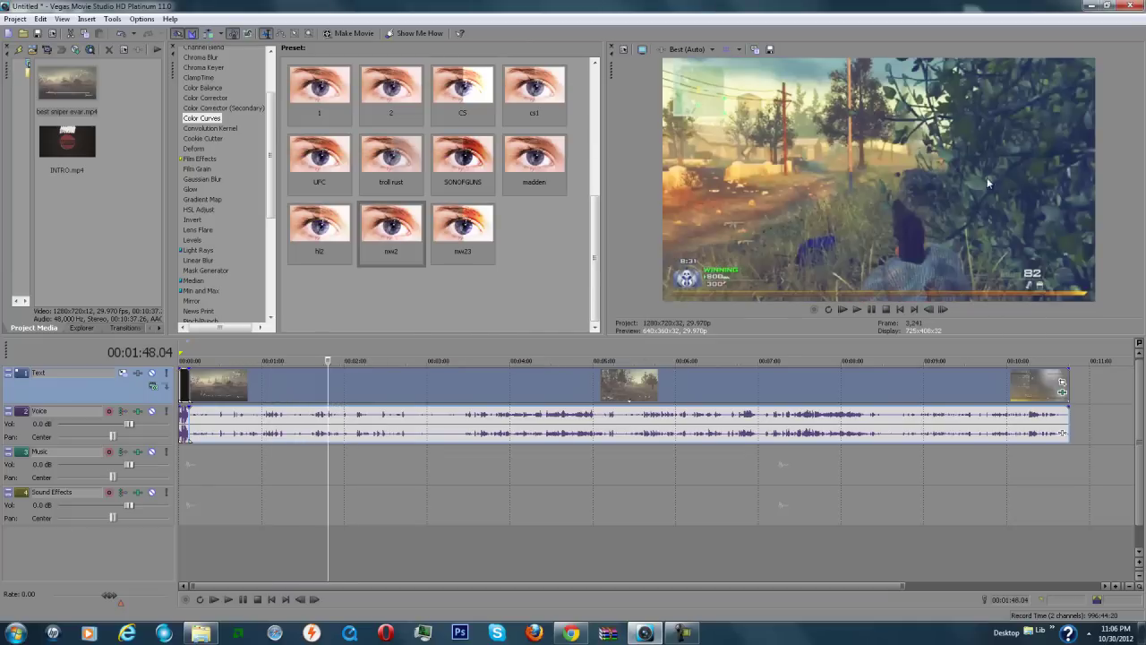
- Apply the Light Sharpen preset (amount 0.250) to the clip and preview from about 5:09
scroll(201, 161, "down", 7)
left_click(206, 161)
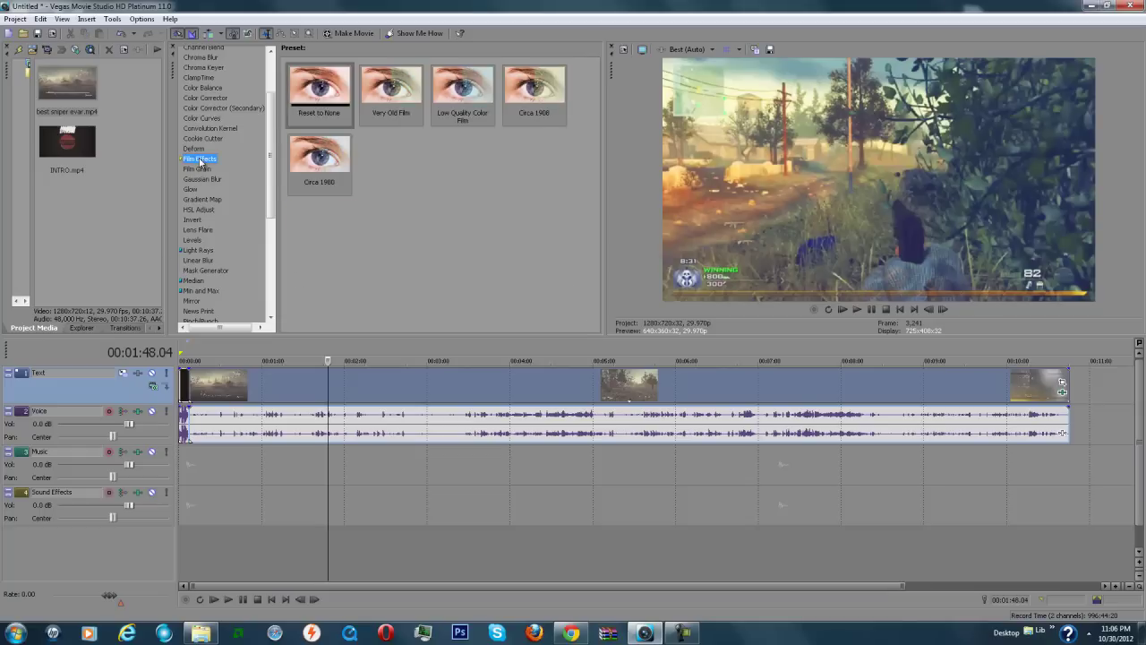
left_click(197, 182)
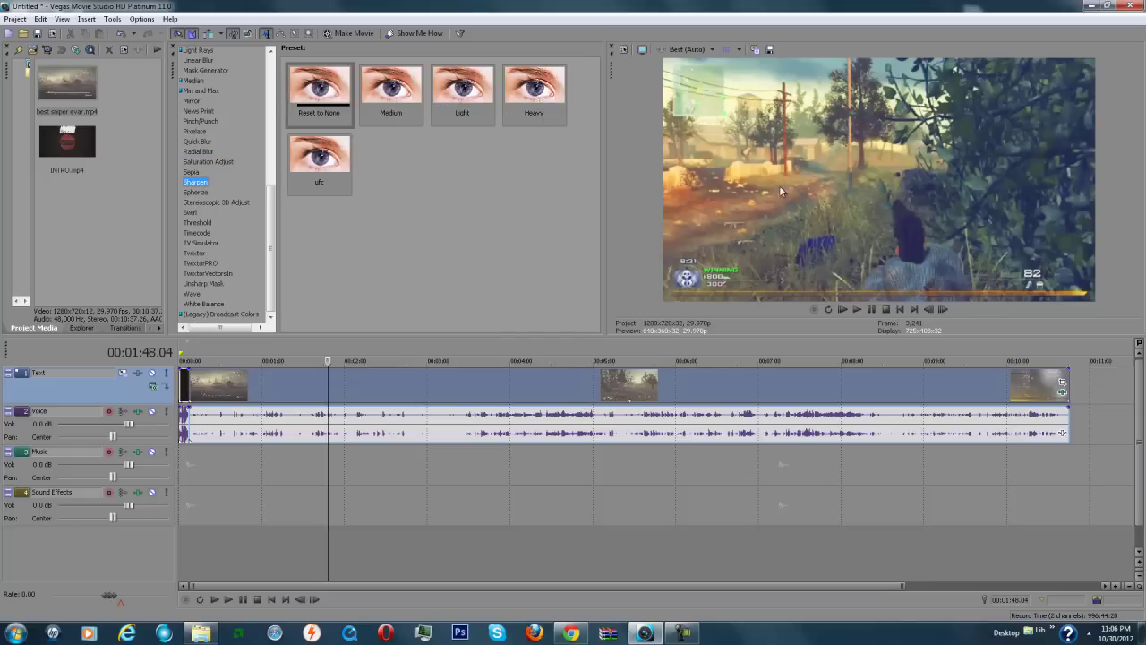
left_click(463, 89)
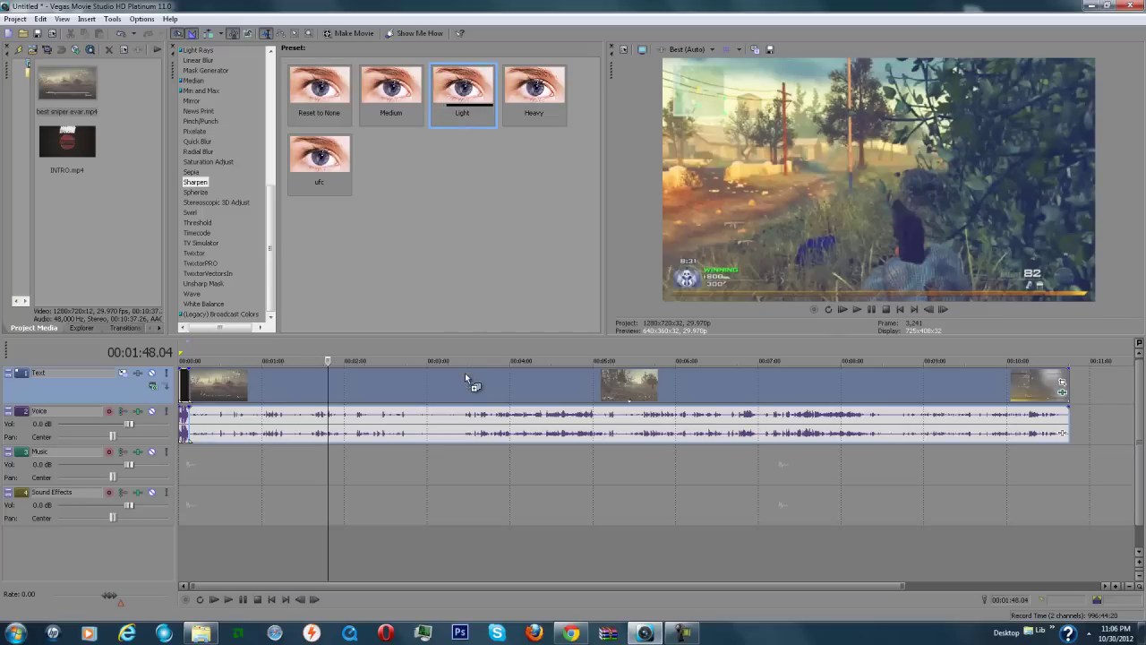
left_click_drag(461, 381, 461, 380)
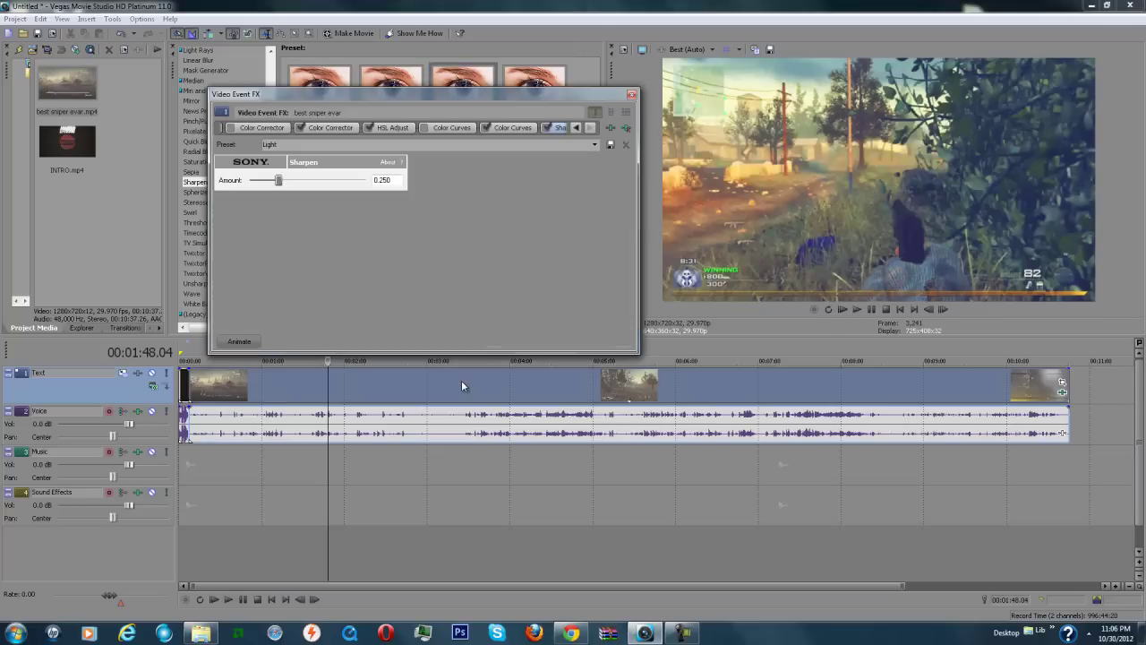
left_click(606, 407)
key("space")
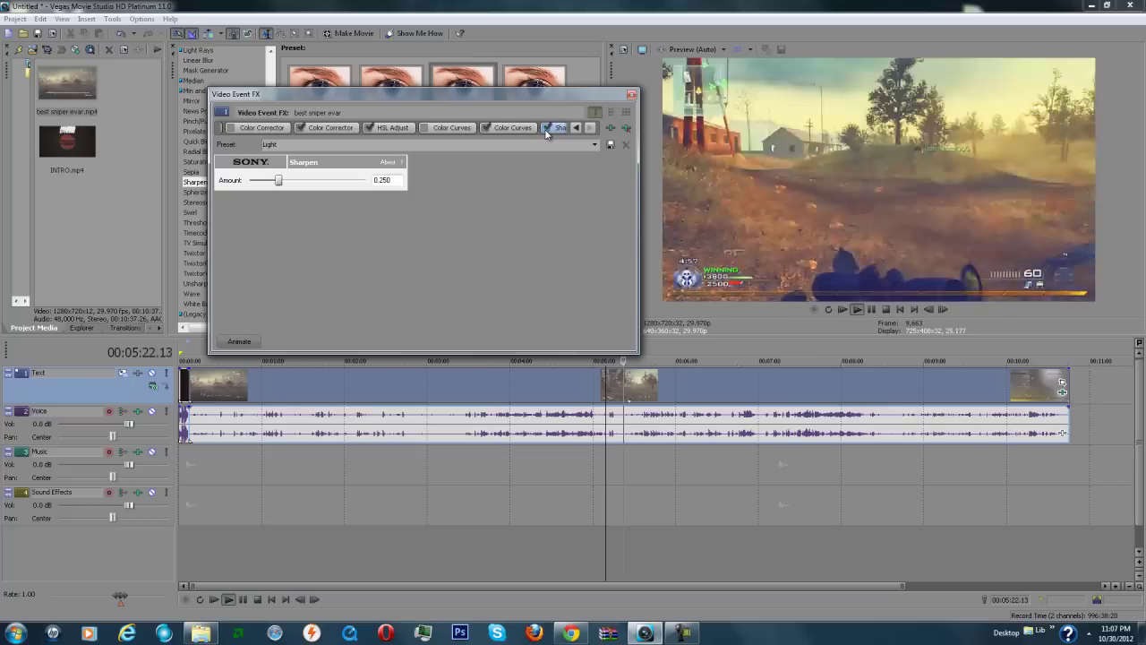
- Close the Sharpen settings and show the Invert effect's presets in Video FX
left_click(631, 95)
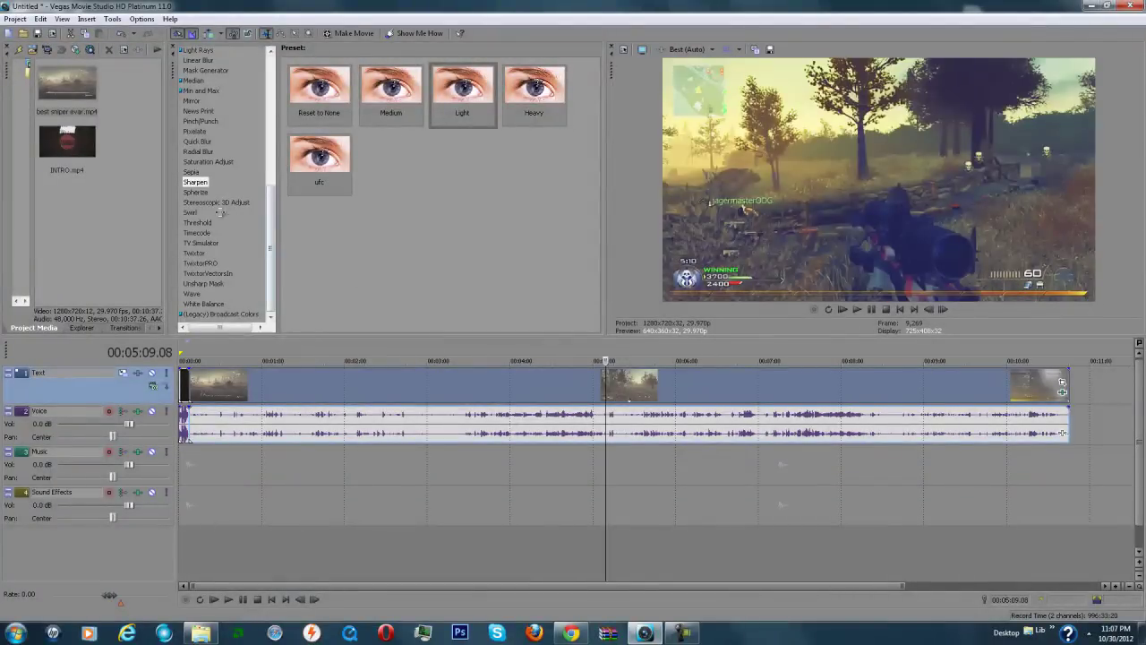
scroll(202, 218, "up", 9)
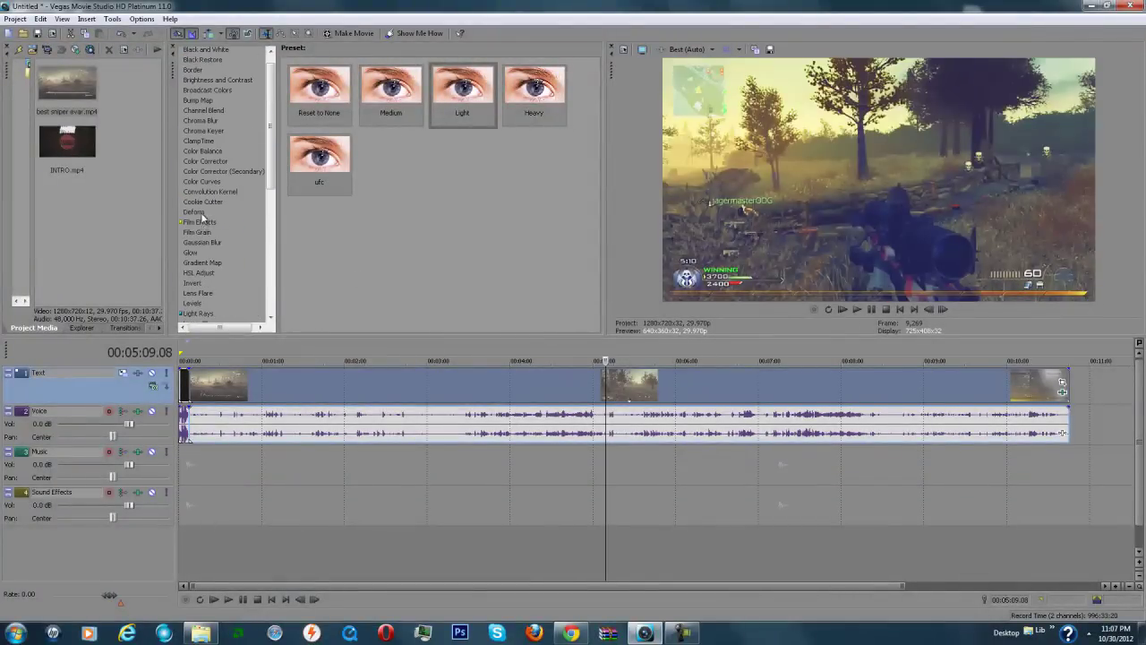
scroll(202, 217, "up", 1)
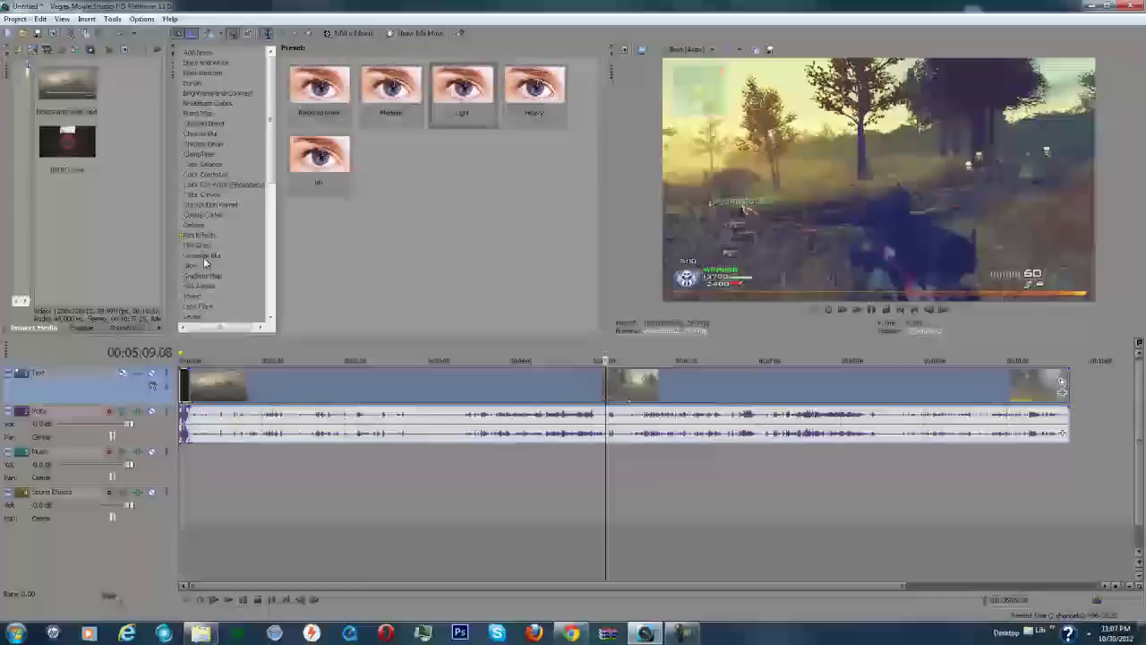
scroll(203, 251, "down", 4)
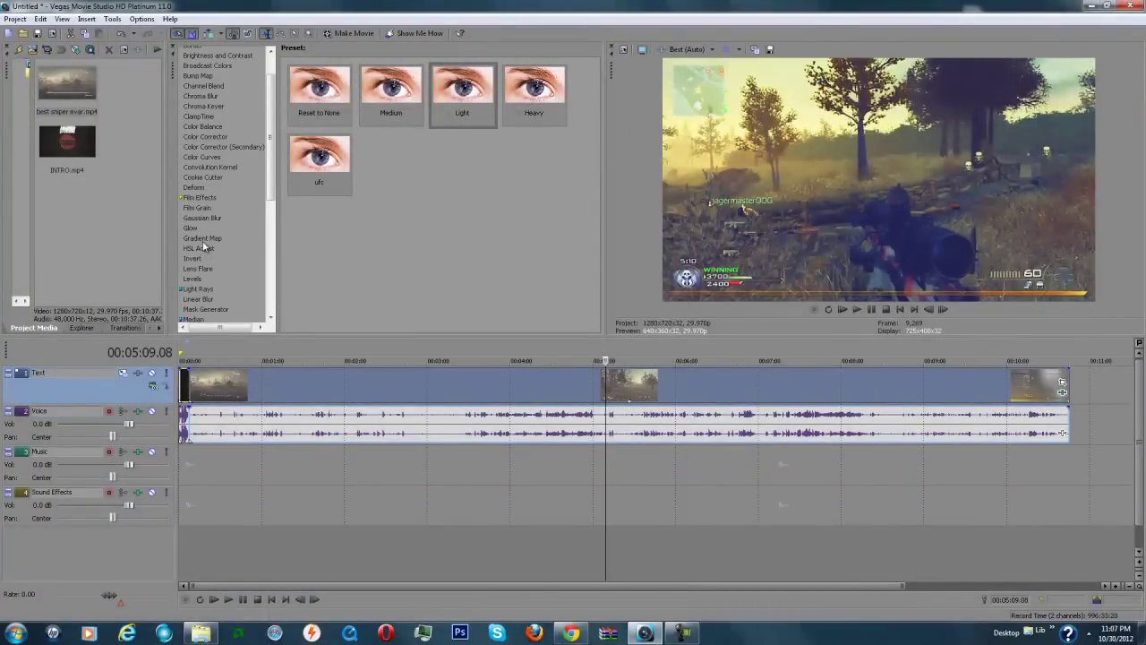
scroll(203, 243, "down", 7)
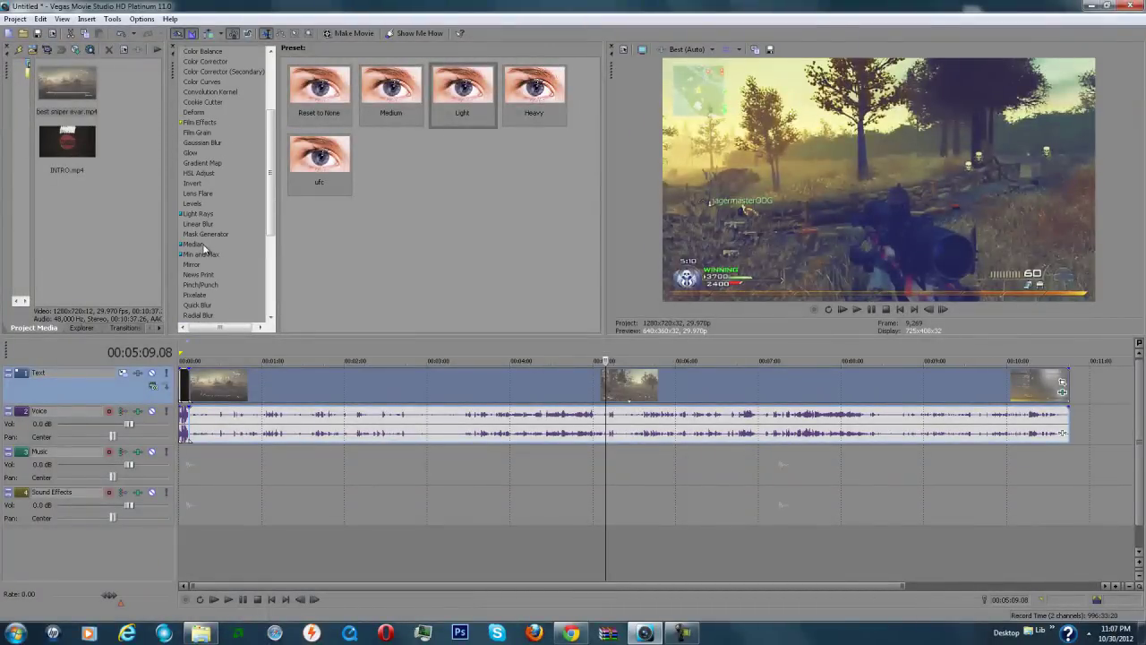
left_click(192, 183)
scroll(226, 239, "down", 11)
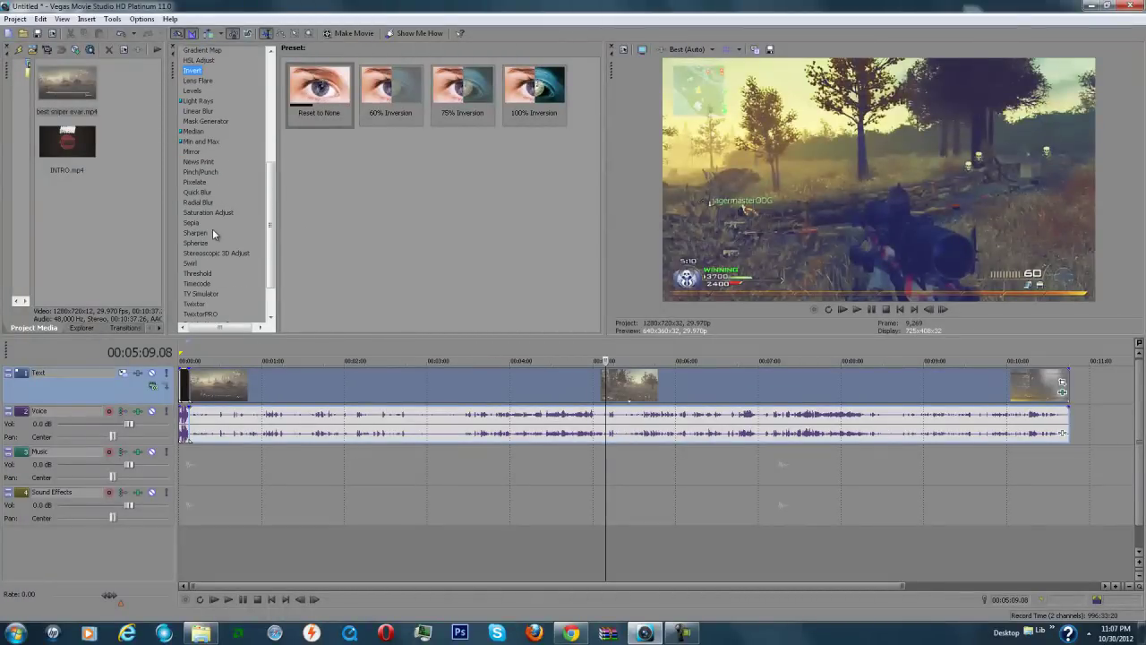
- Preview the graded, sharpened clip at about 6:40, 7:31, 8:01 and 4:52
left_click(741, 395)
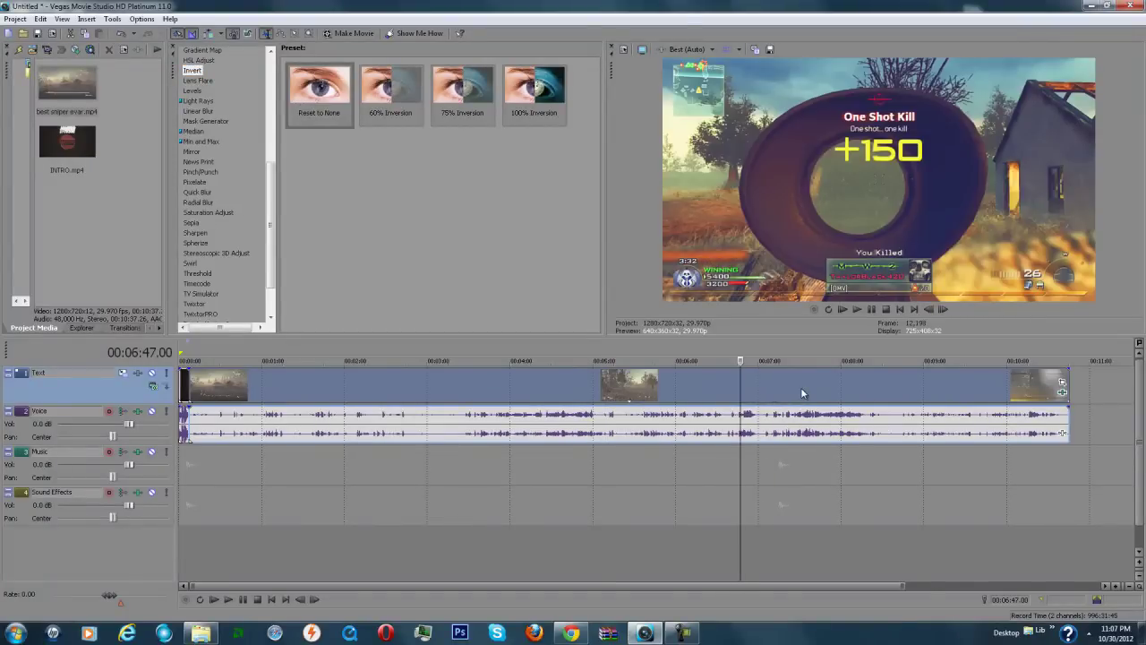
left_click(801, 394)
left_click(855, 394)
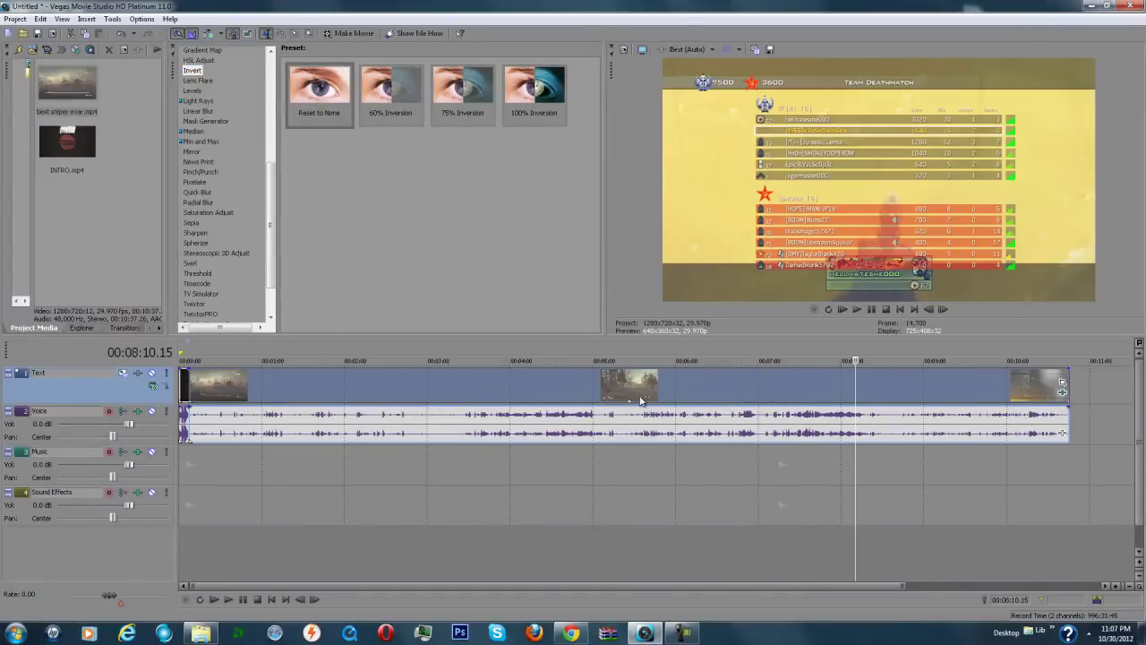
left_click(581, 394)
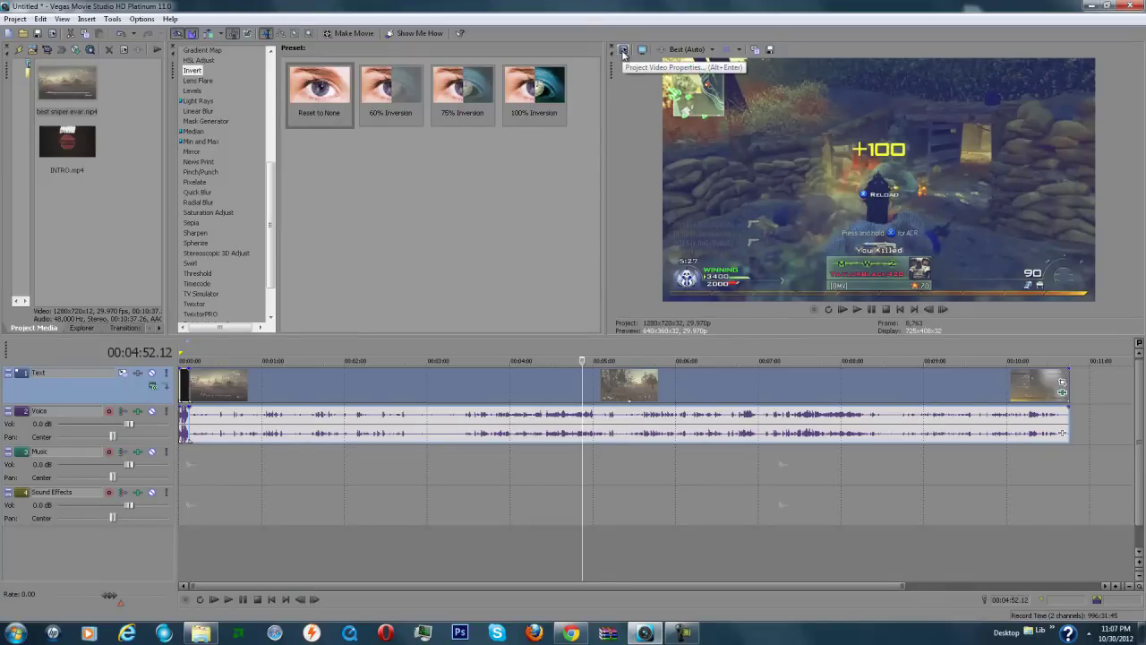
- Review the project video properties: 1280 width, 29.970 fps, Best rendering quality
left_click(623, 52)
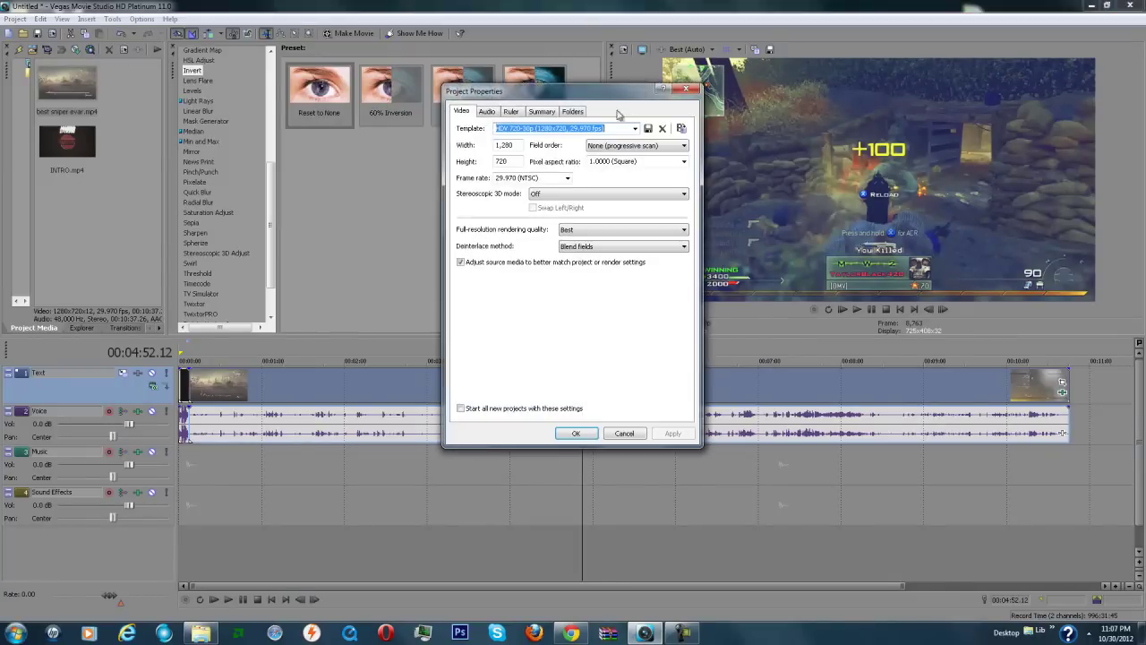
double_click(513, 148)
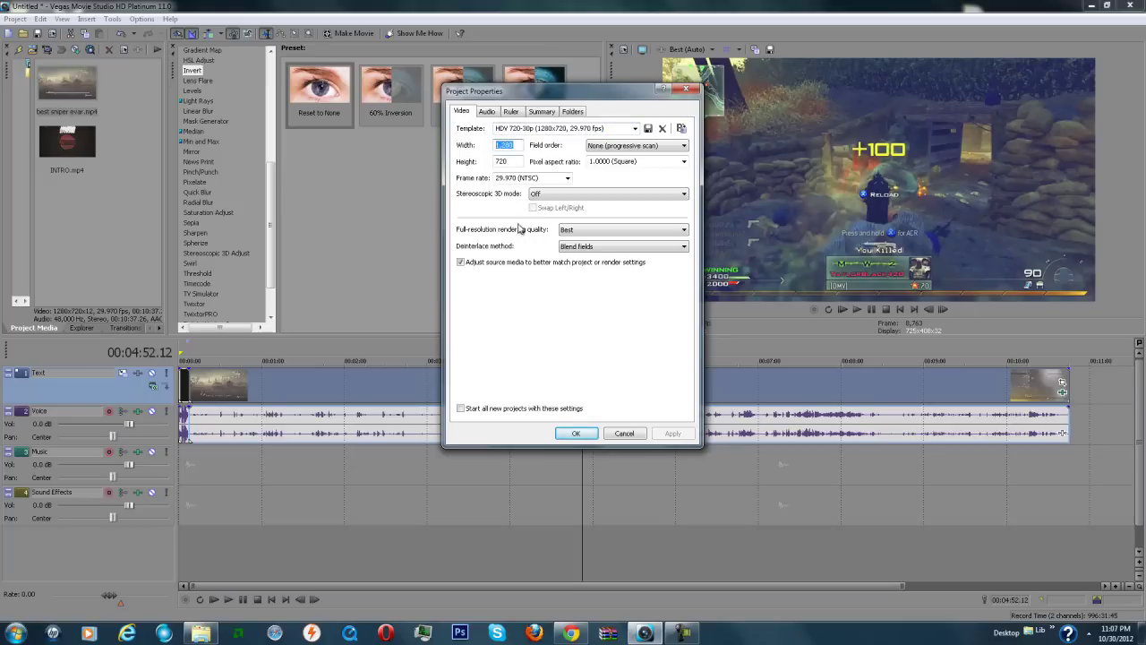
left_click(566, 178)
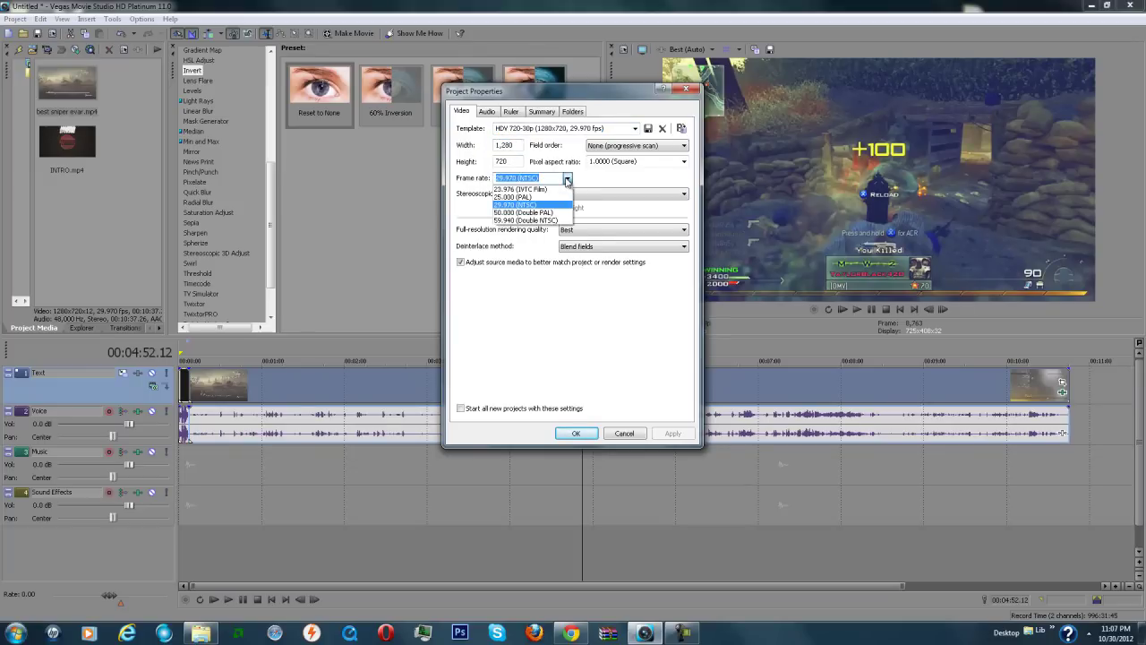
left_click(566, 179)
left_click(486, 111)
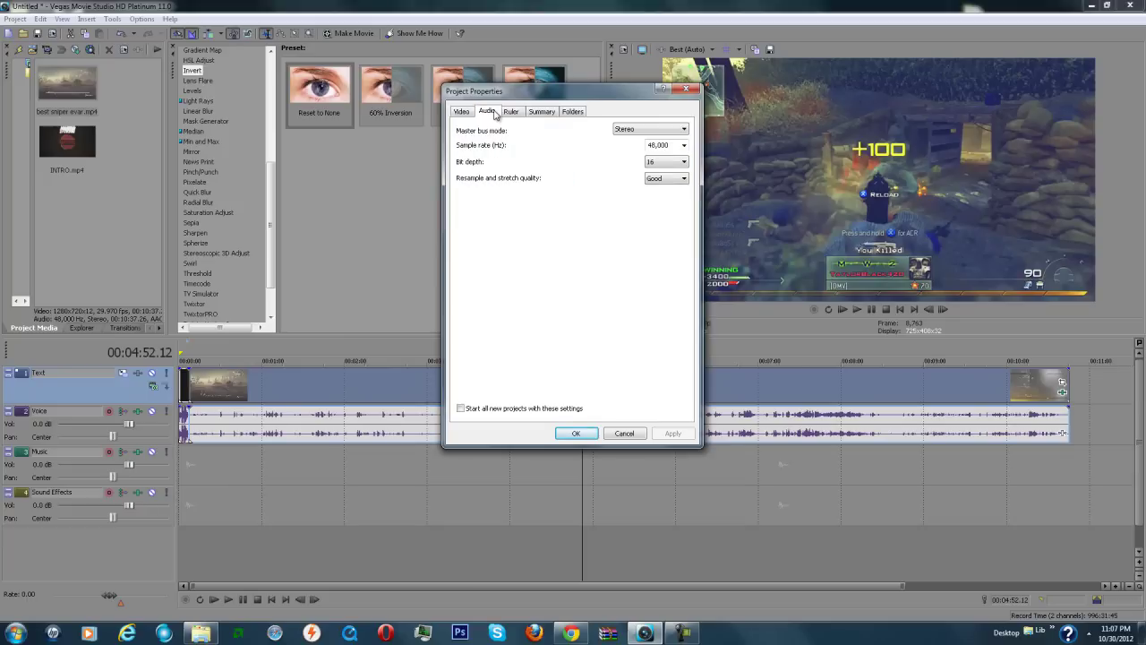
left_click(462, 112)
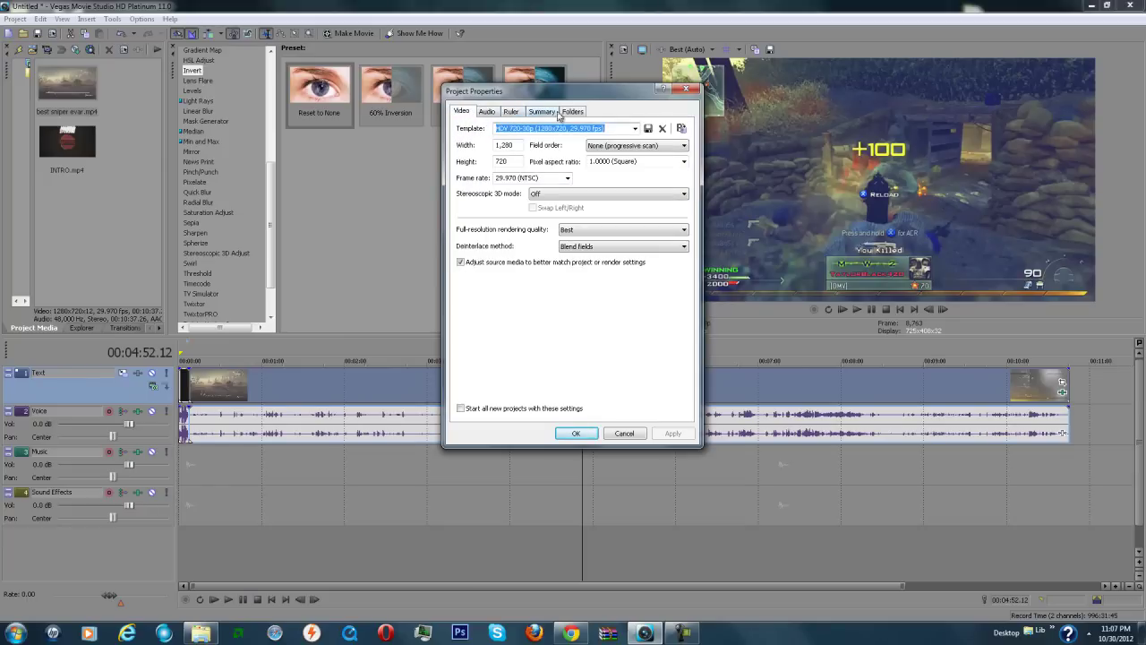
left_click(493, 113)
left_click(513, 112)
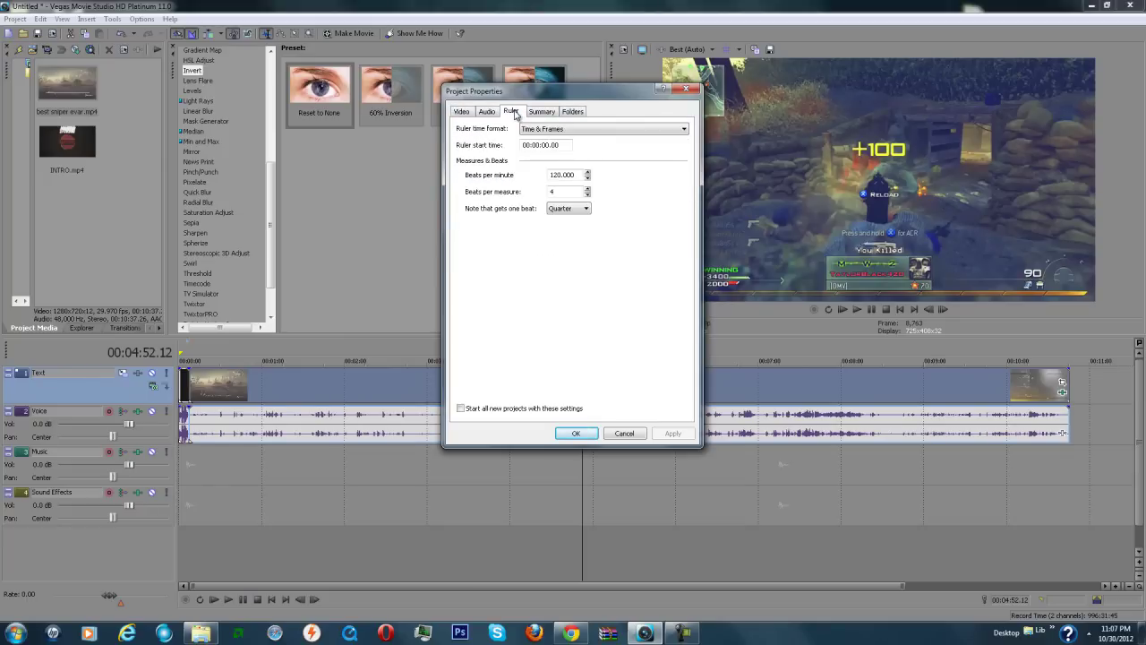
left_click(467, 112)
left_click(577, 230)
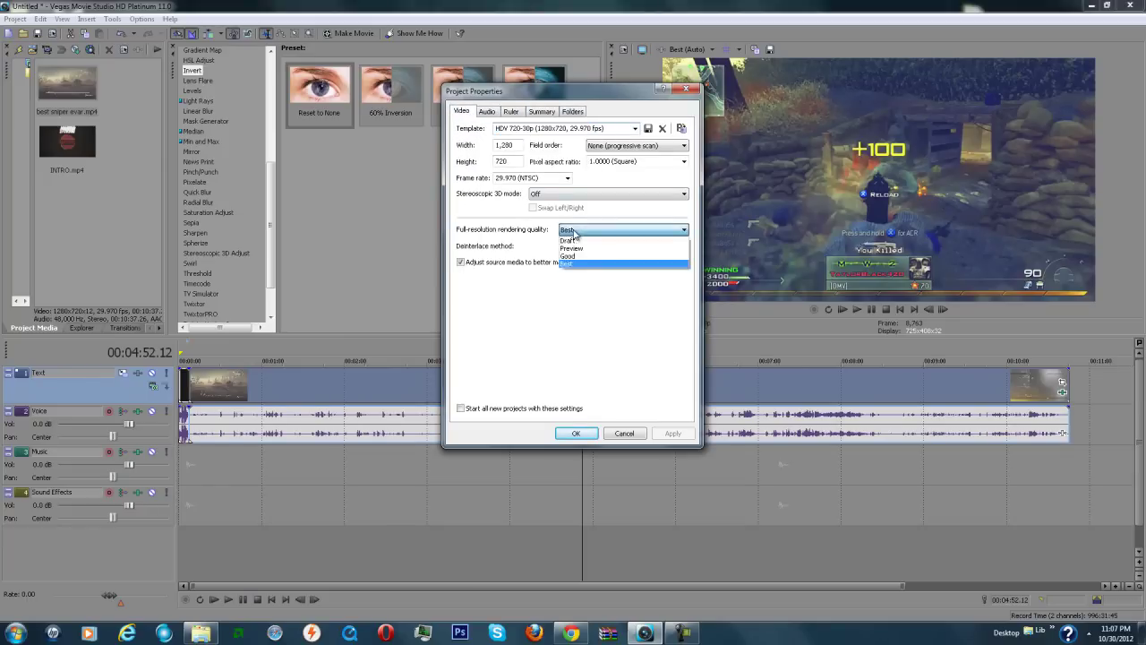
left_click(574, 235)
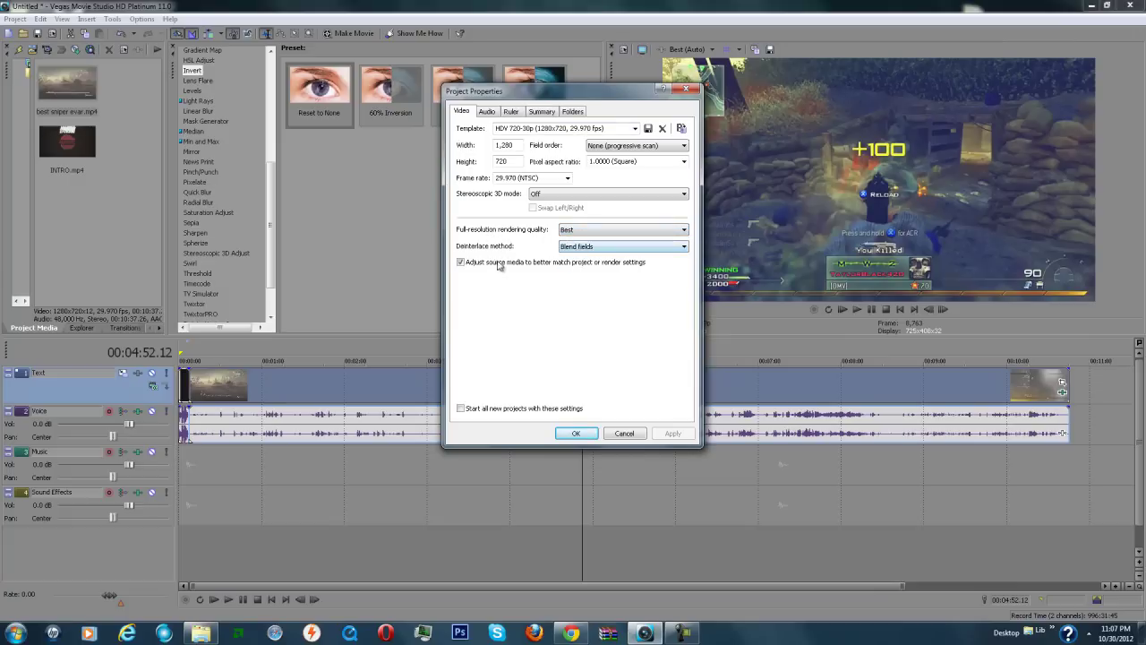
- Tick 'Start all new projects with these settings', keep Square pixel aspect, and apply
left_click(491, 410)
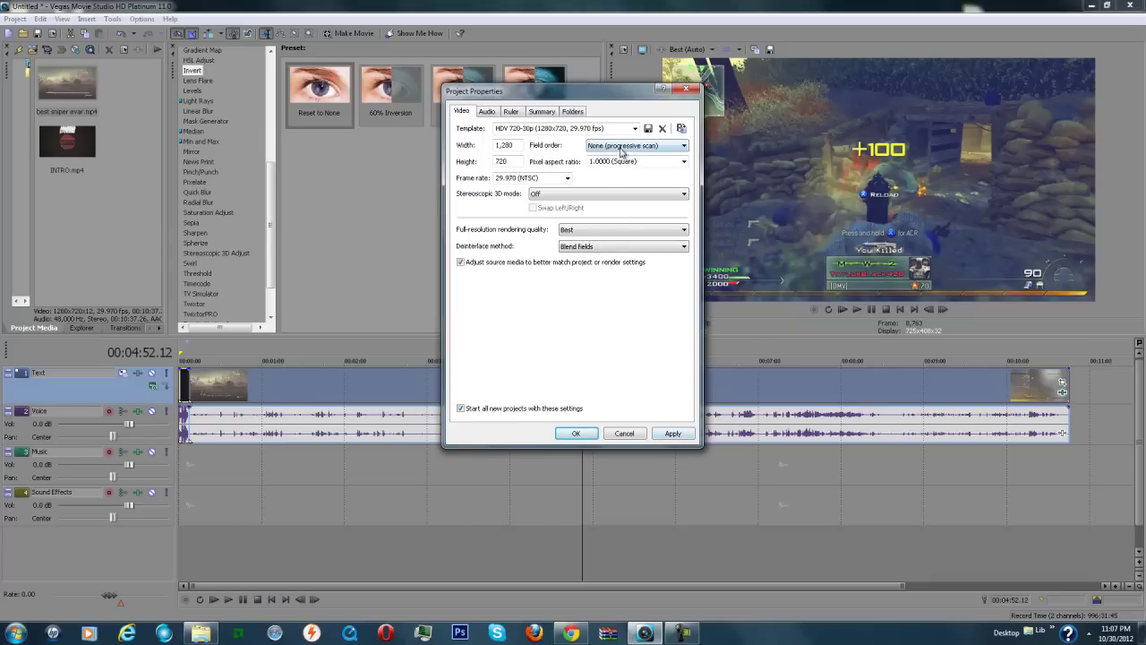
left_click(679, 167)
left_click(683, 162)
left_click(618, 169)
left_click(486, 112)
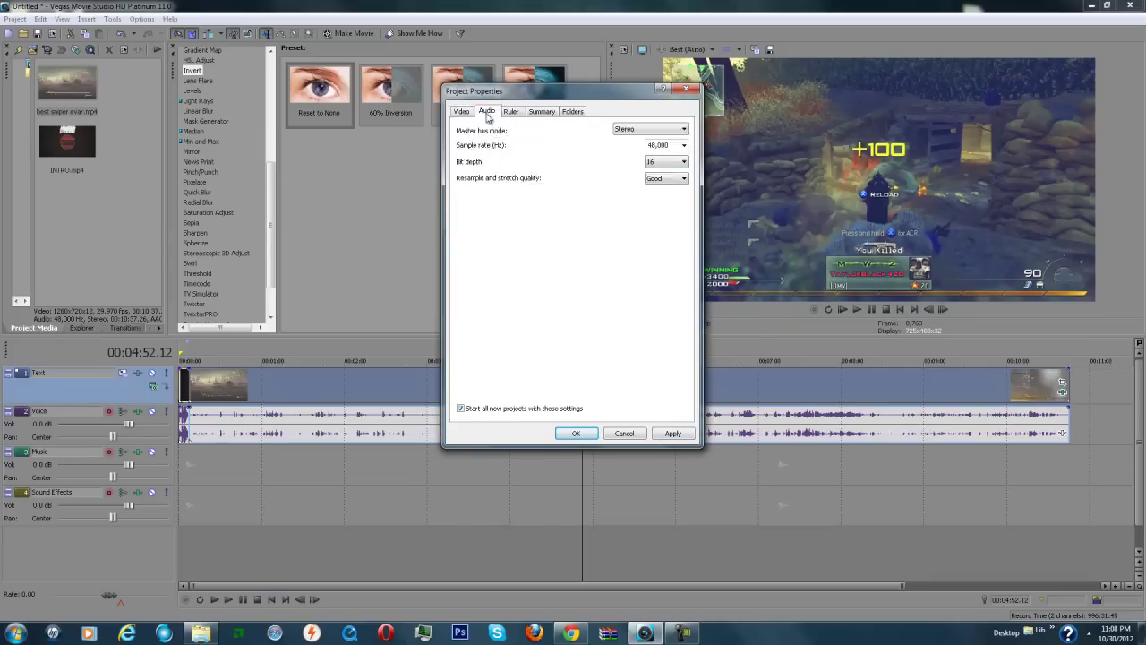
left_click(546, 112)
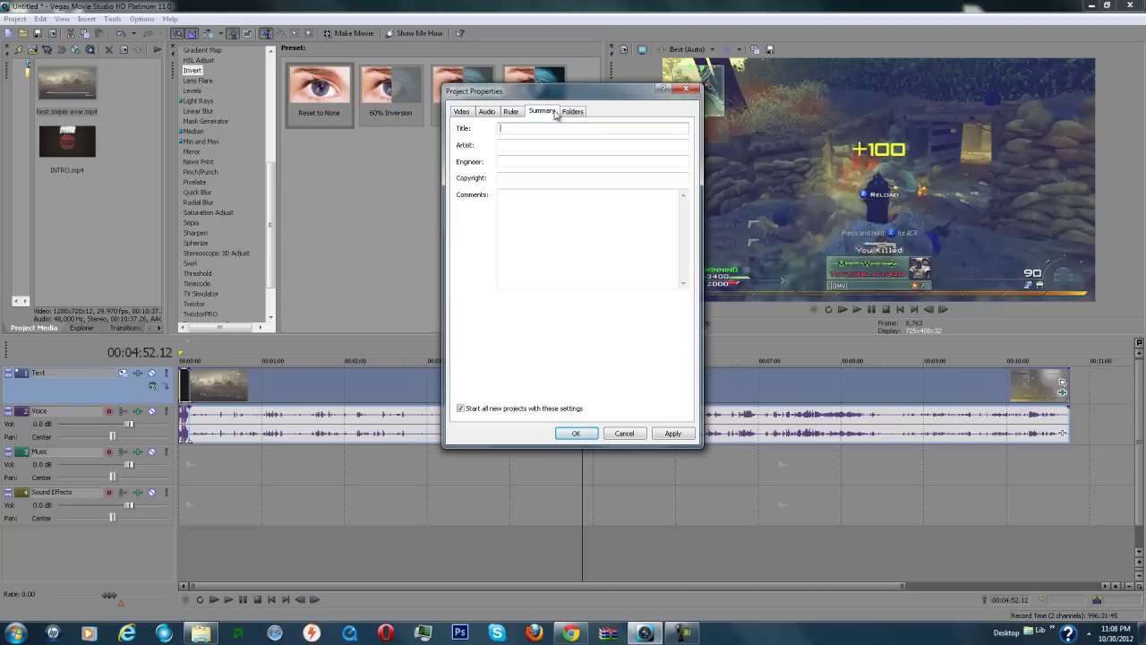
left_click(572, 112)
left_click(470, 114)
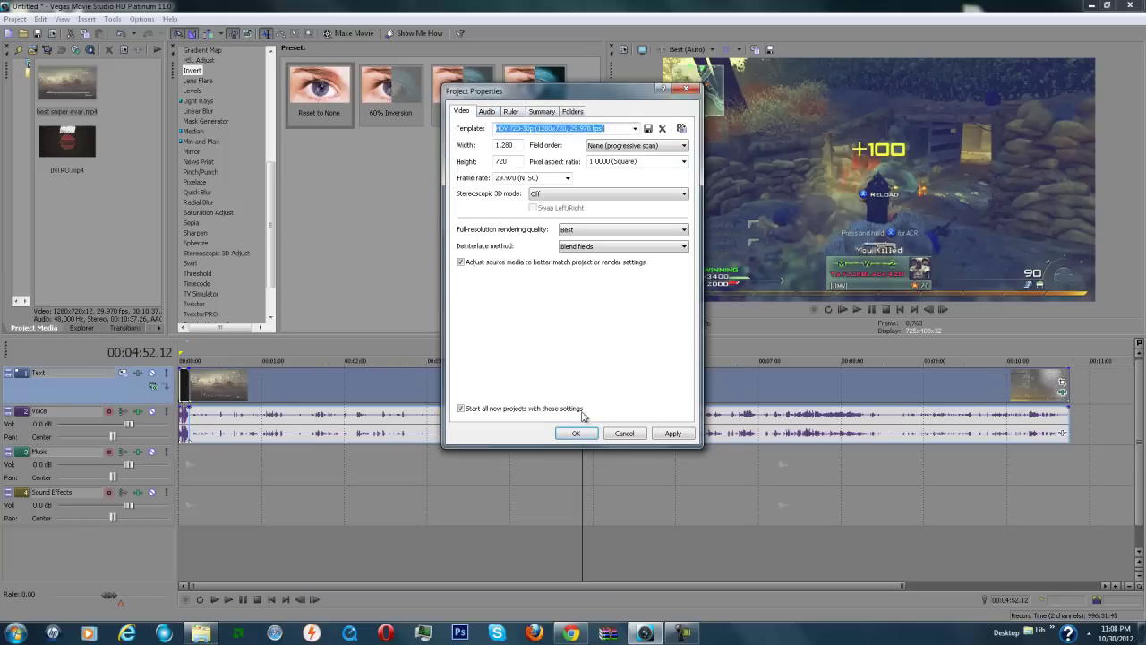
left_click(673, 434)
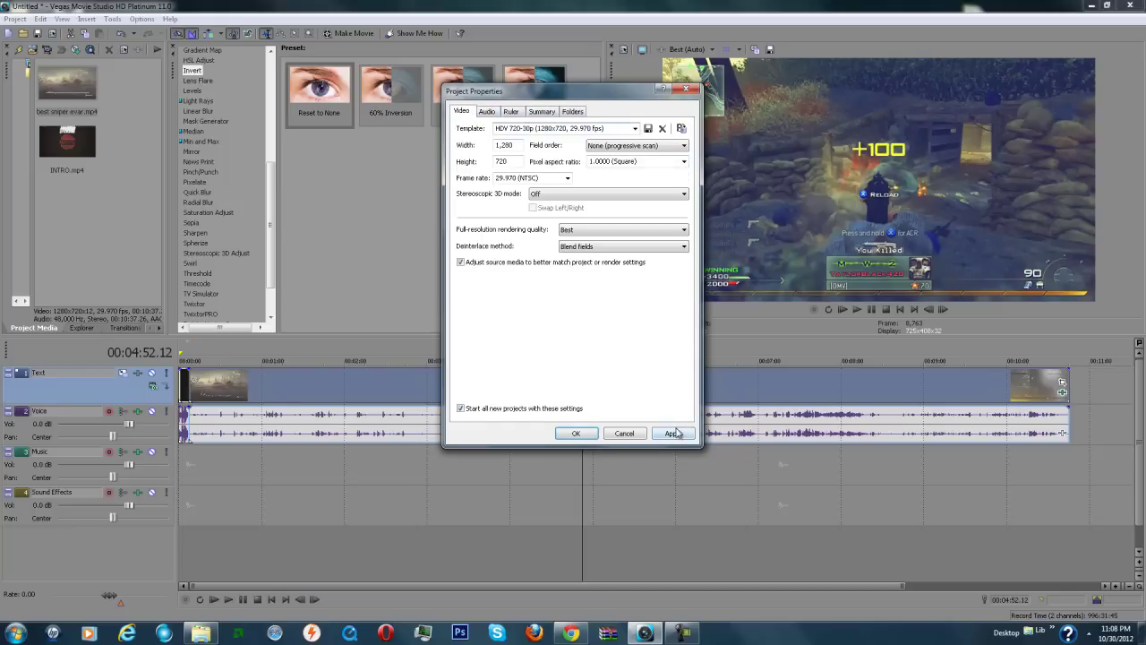
left_click(576, 433)
left_click(16, 19)
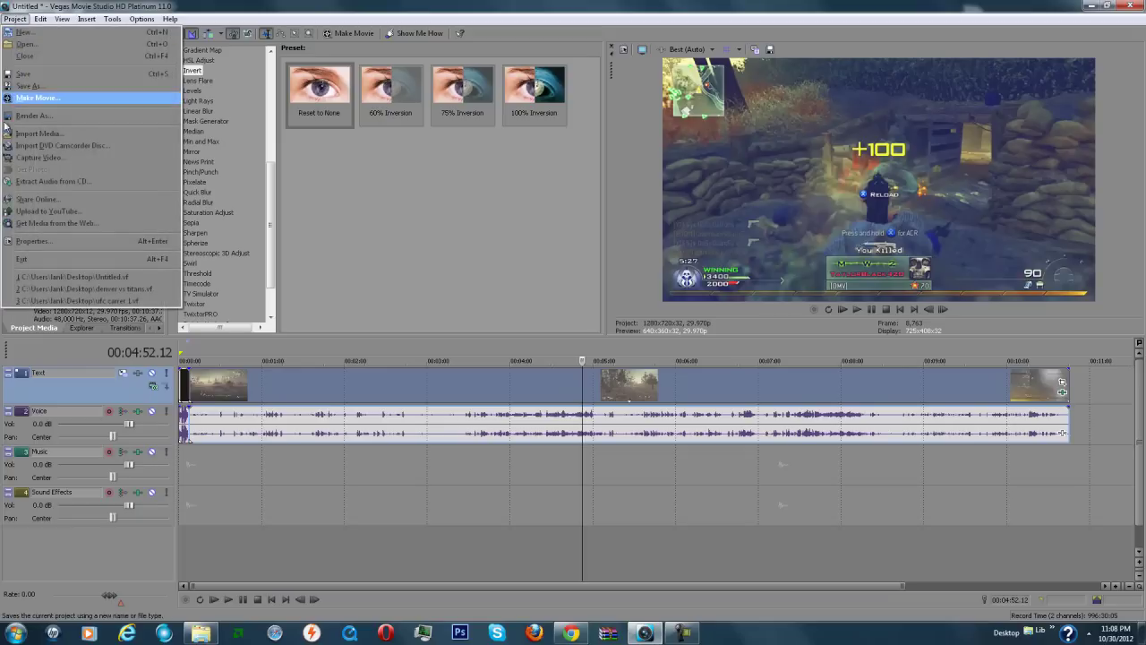
- In Render As, select the Doss template under MainConcept AVC/AAC (*.mp4) and customize it
left_click(284, 98)
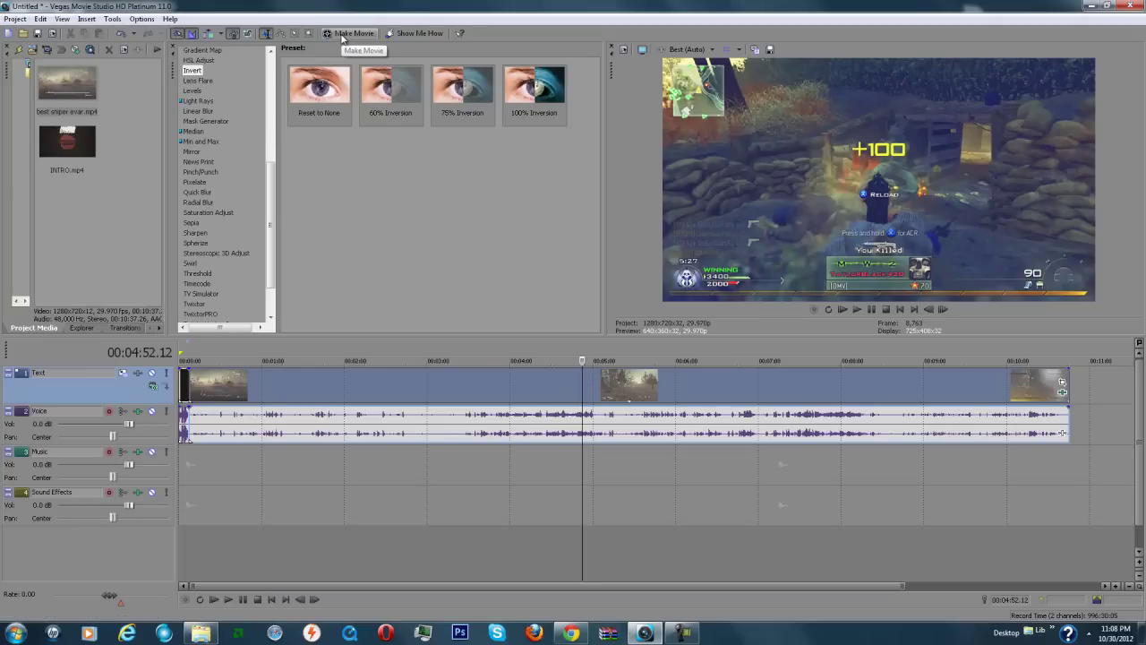
left_click(15, 18)
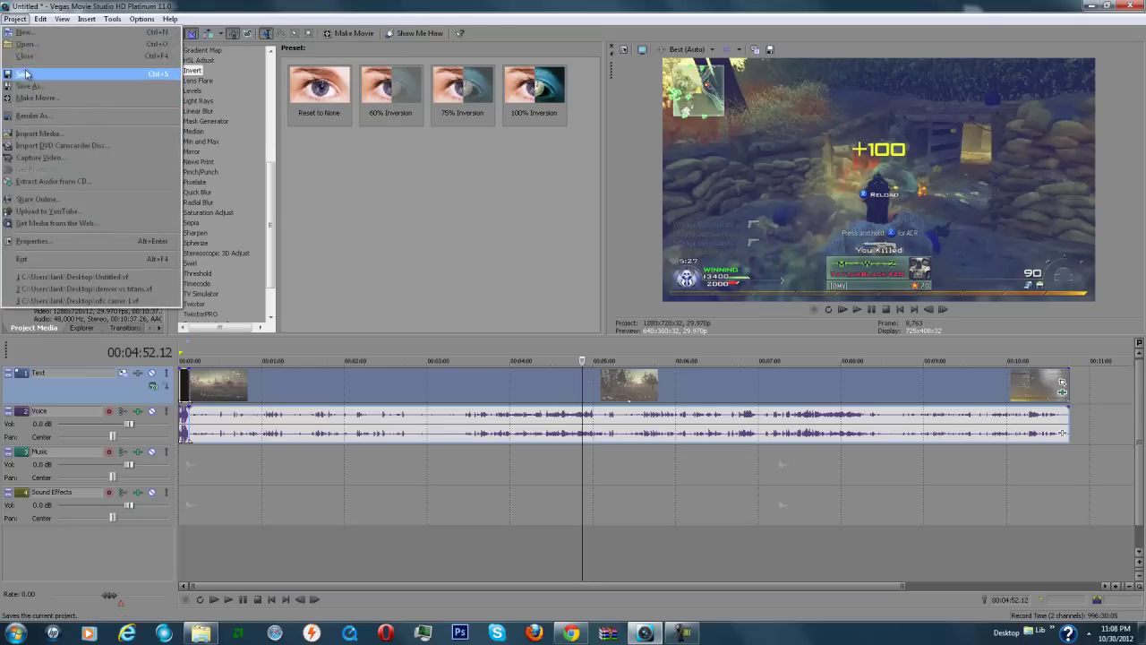
left_click(36, 116)
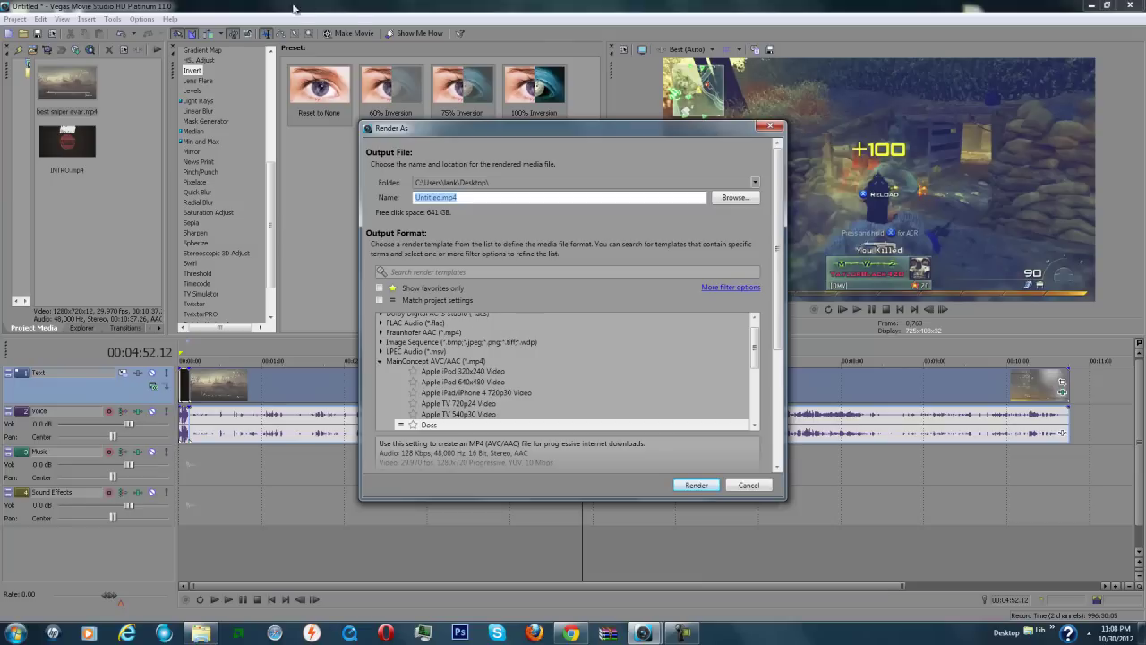
scroll(677, 395, "down", 1)
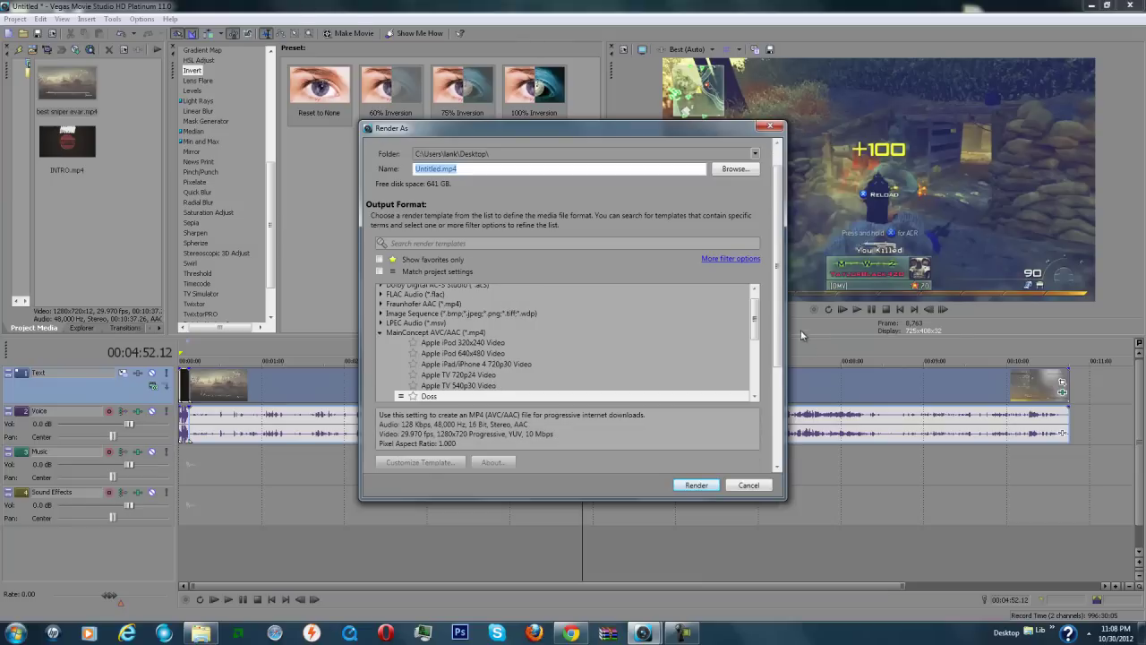
scroll(766, 379, "down", 4)
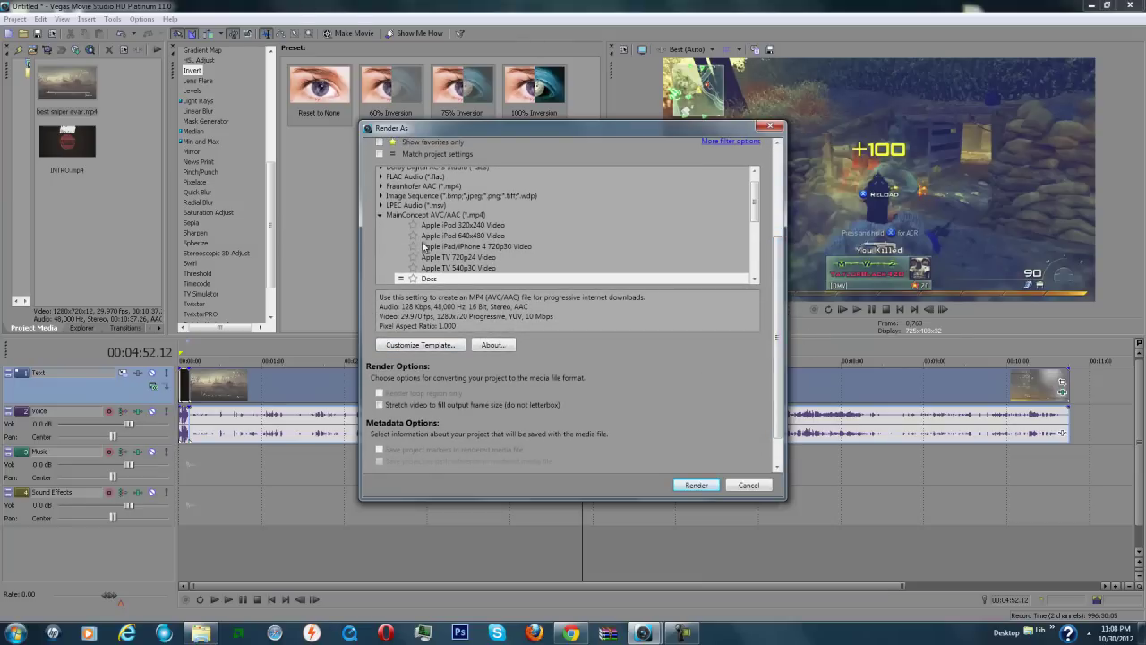
left_click(463, 215)
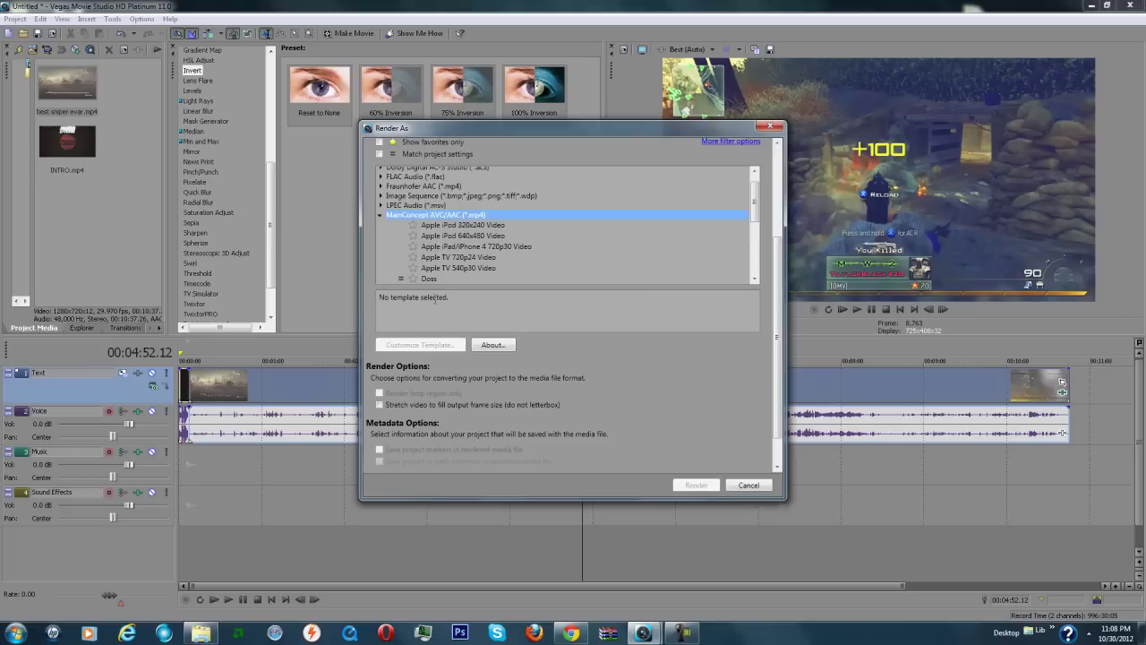
left_click(425, 279)
left_click(417, 345)
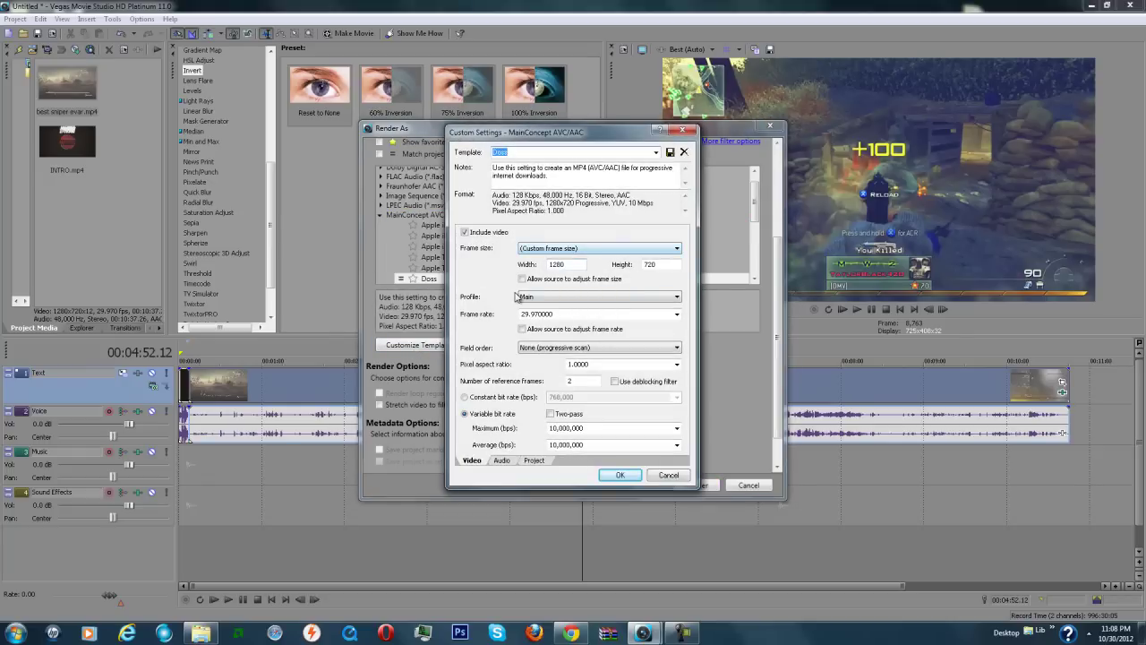
- Confirm the video keeps the 1280x720 frame size, Main profile and 29.970 fps frame rate
left_click(466, 233)
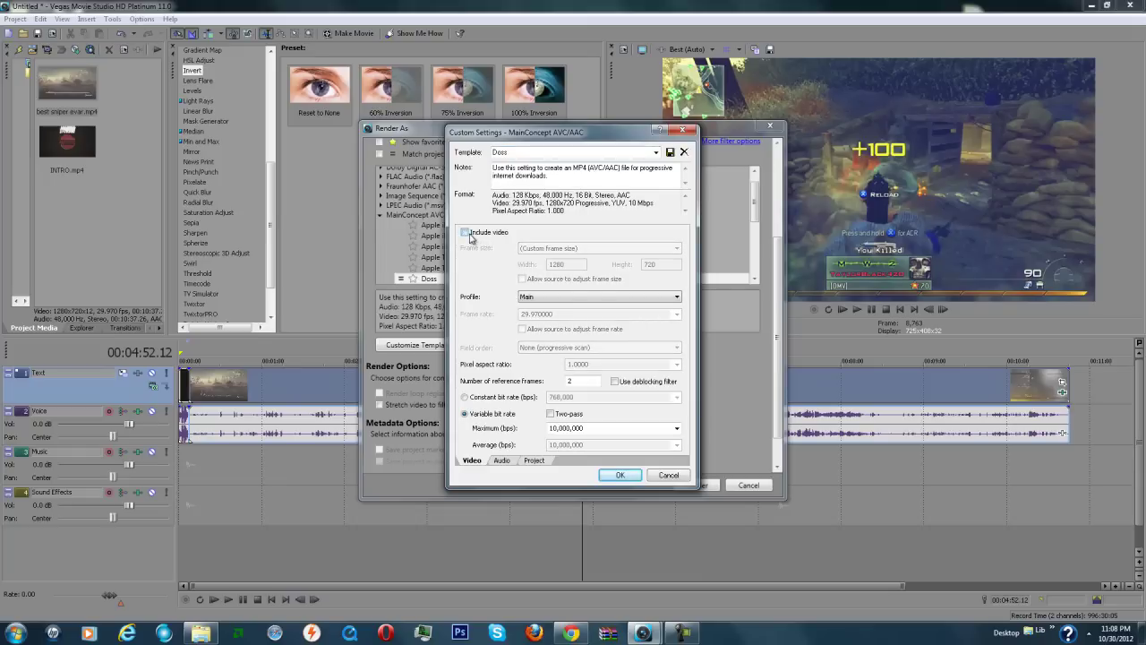
left_click(466, 233)
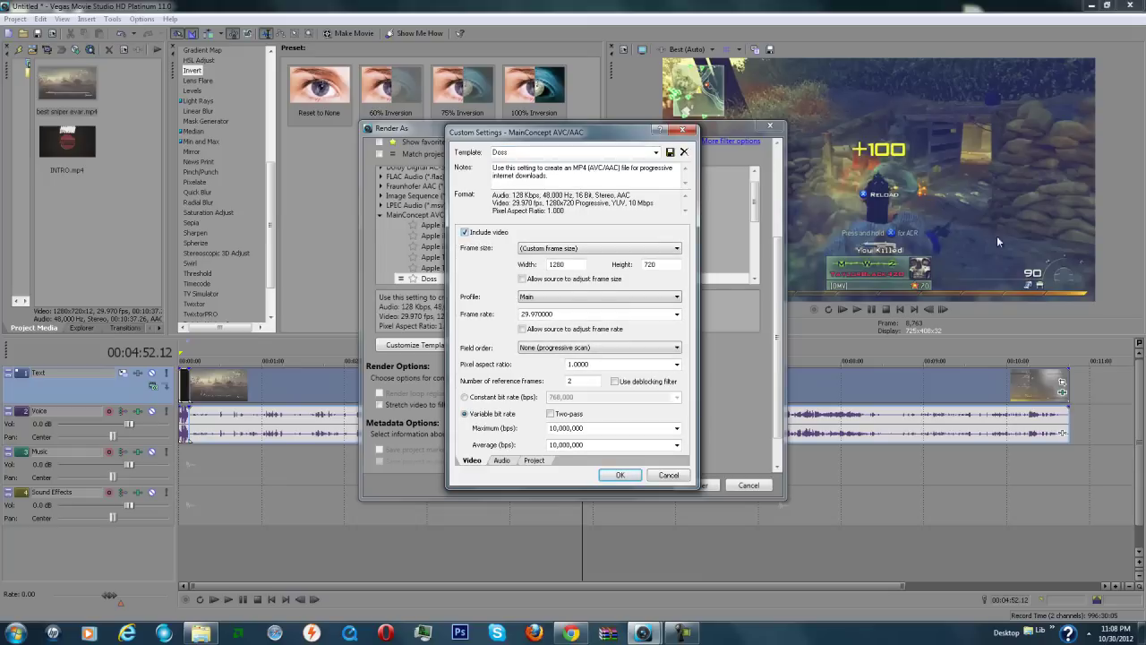
left_click(644, 248)
left_click(523, 278)
left_click(578, 296)
left_click(635, 297)
left_click(632, 306)
left_click(677, 318)
left_click(677, 318)
left_click(677, 314)
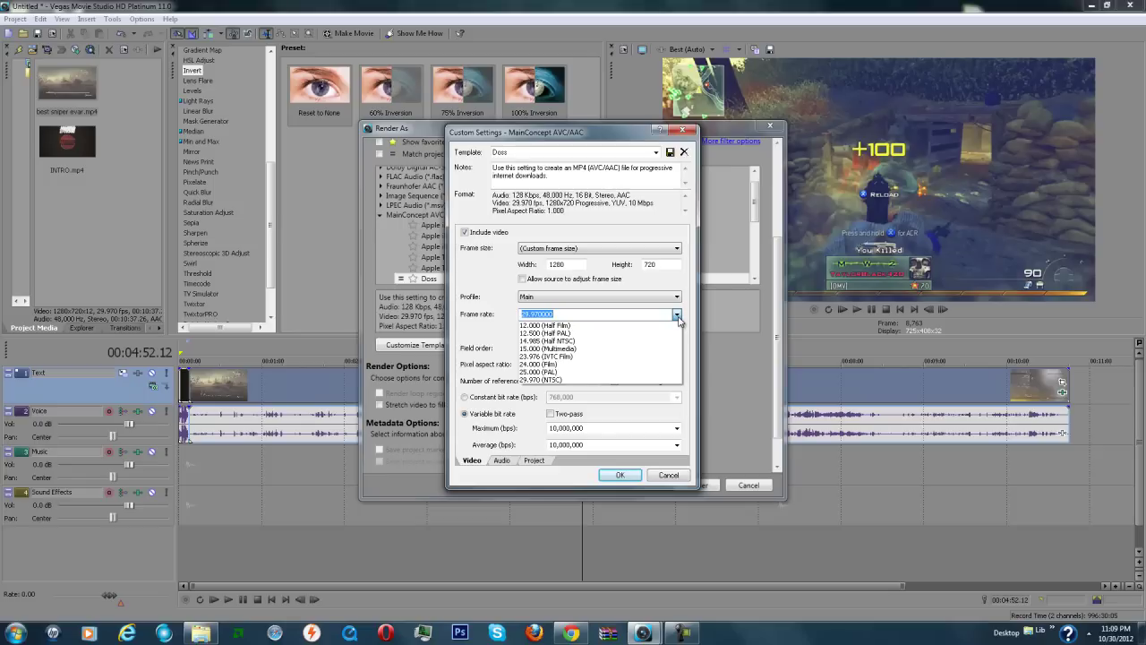
left_click(677, 315)
left_click(677, 316)
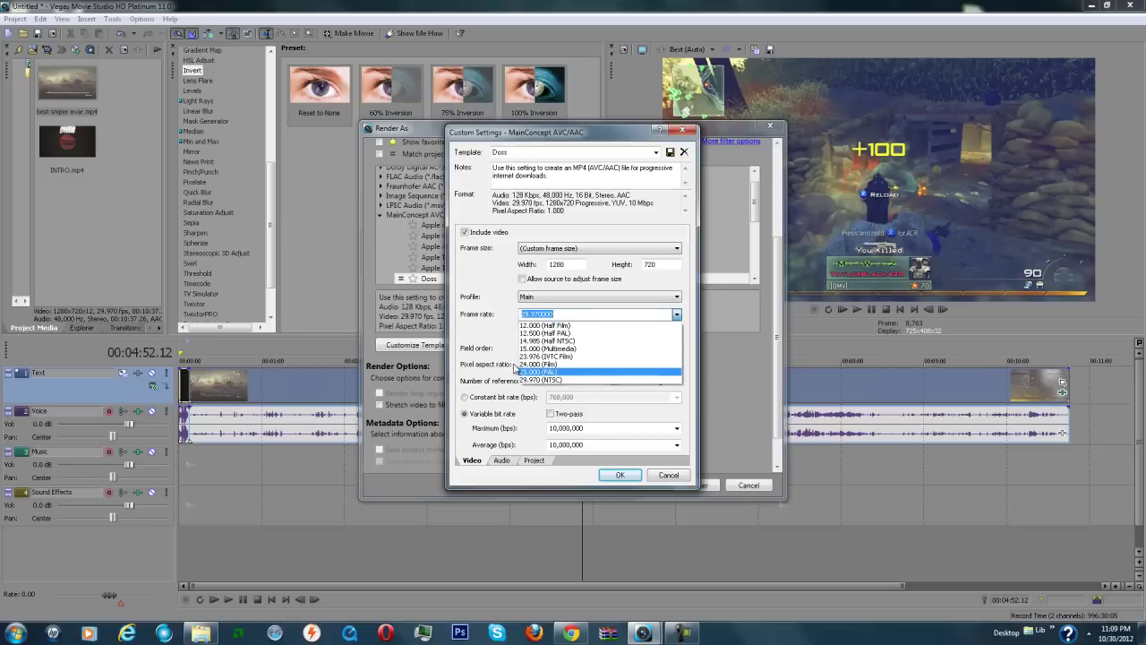
left_click(499, 337)
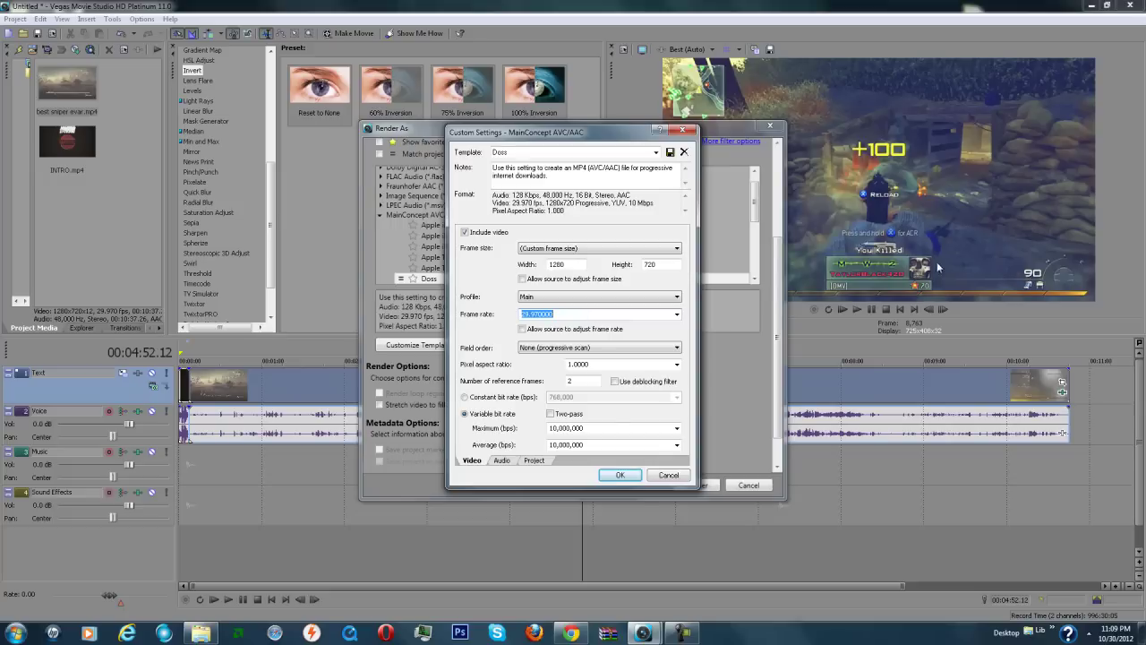
left_click(727, 136)
- Keep pixel aspect ratio 1.0000, 29.970 fps, and average and maximum bit rates of 10,000,000
left_click(677, 365)
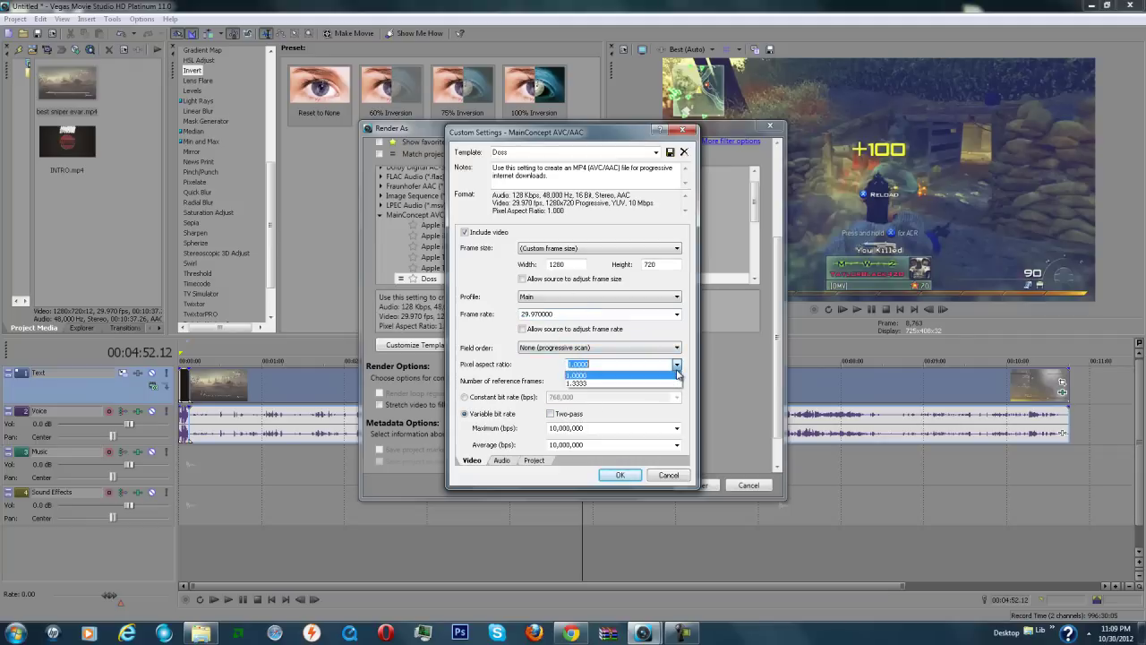
left_click(627, 381)
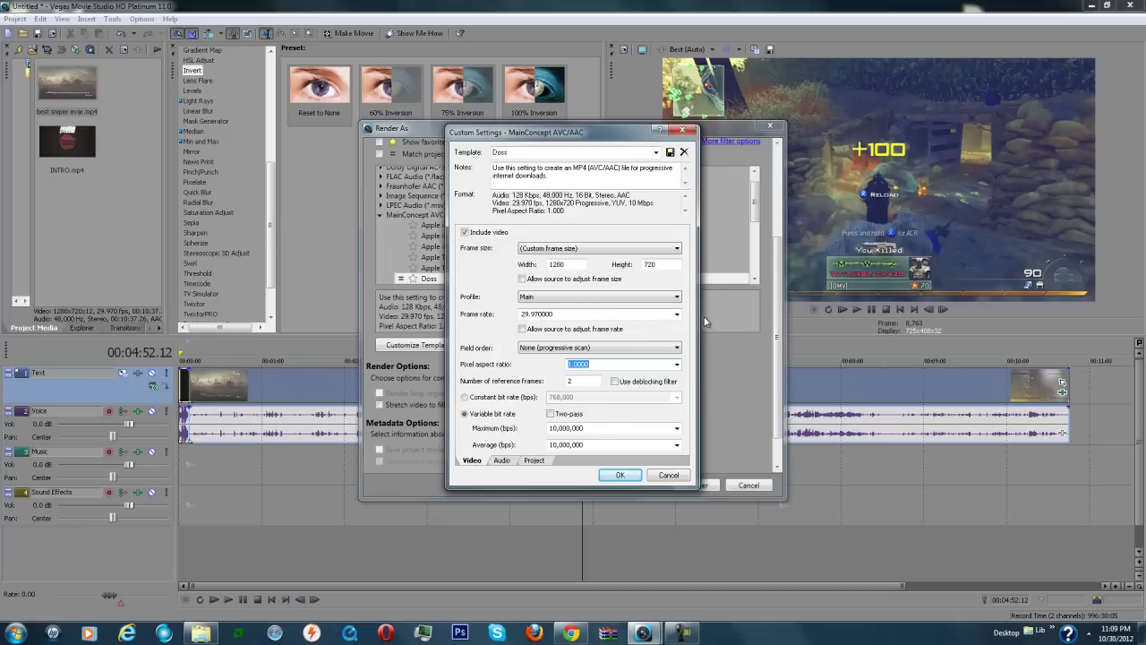
left_click(677, 315)
left_click(678, 316)
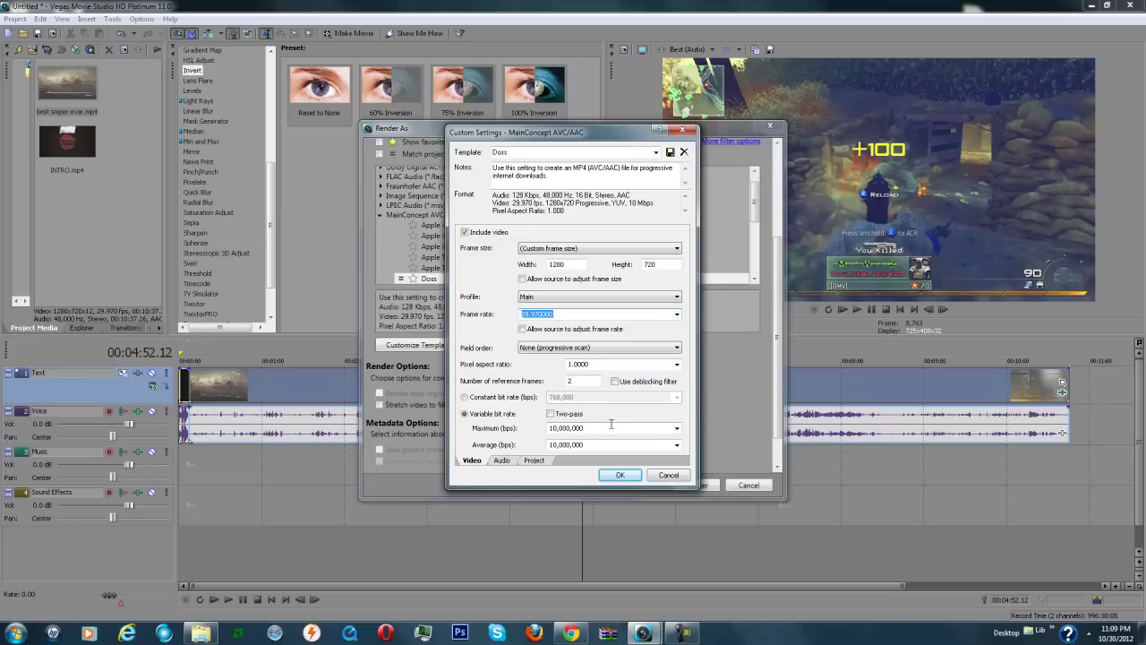
left_click(676, 444)
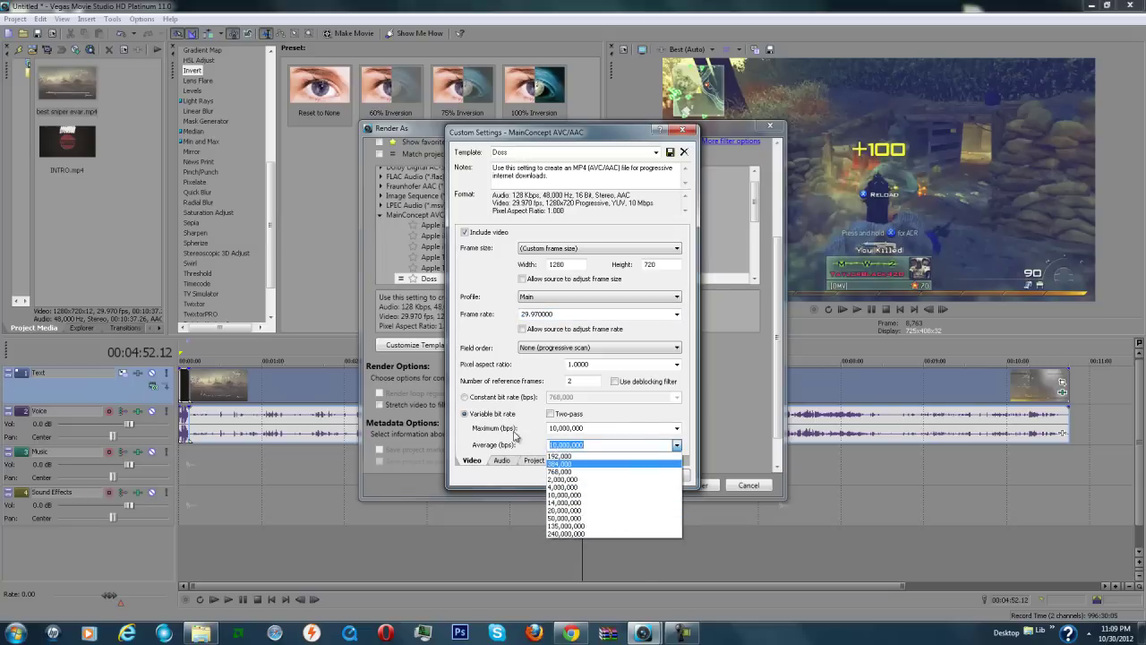
left_click(585, 445)
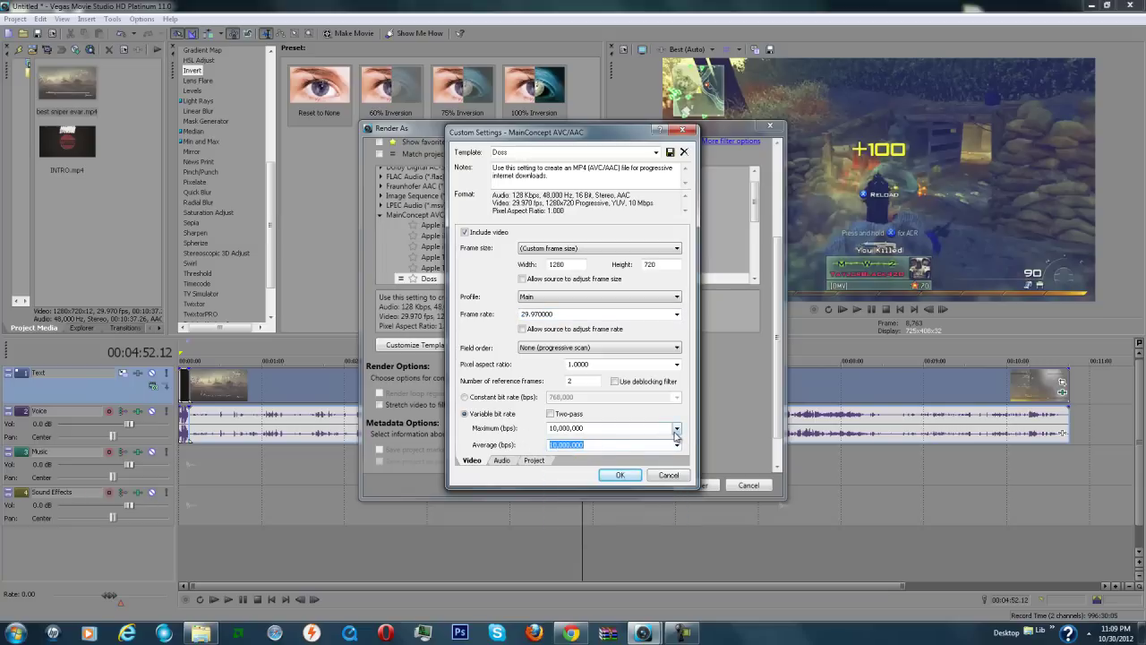
left_click(677, 432)
left_click(676, 431)
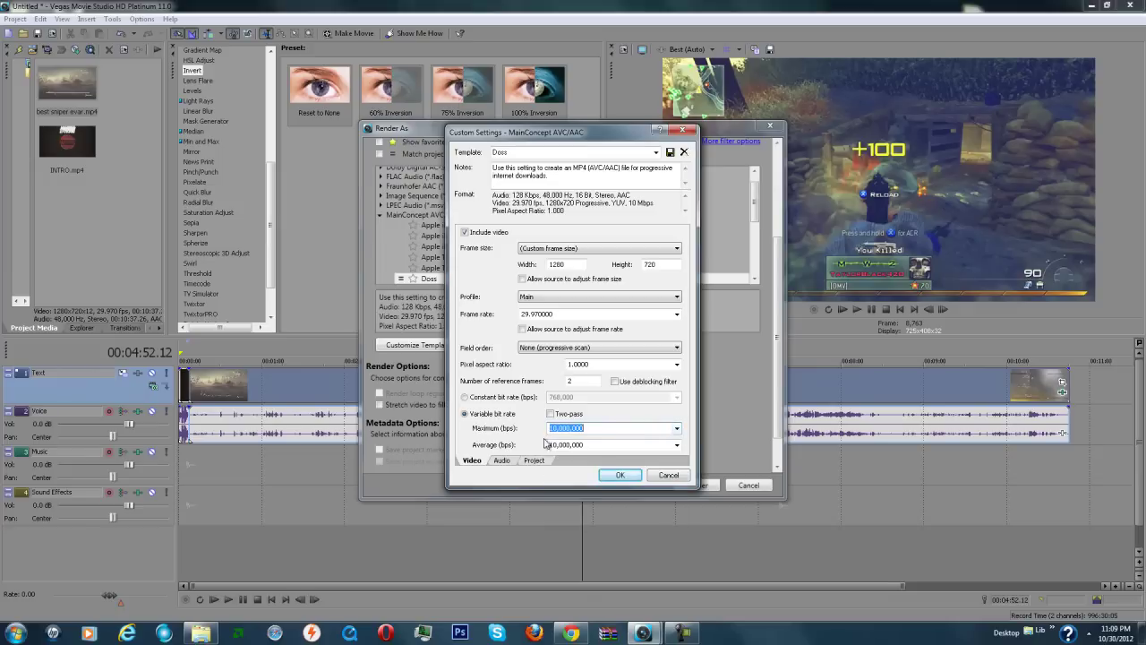
- Check the Audio and Project tabs, keep Best rendering quality, and accept the template
left_click(501, 461)
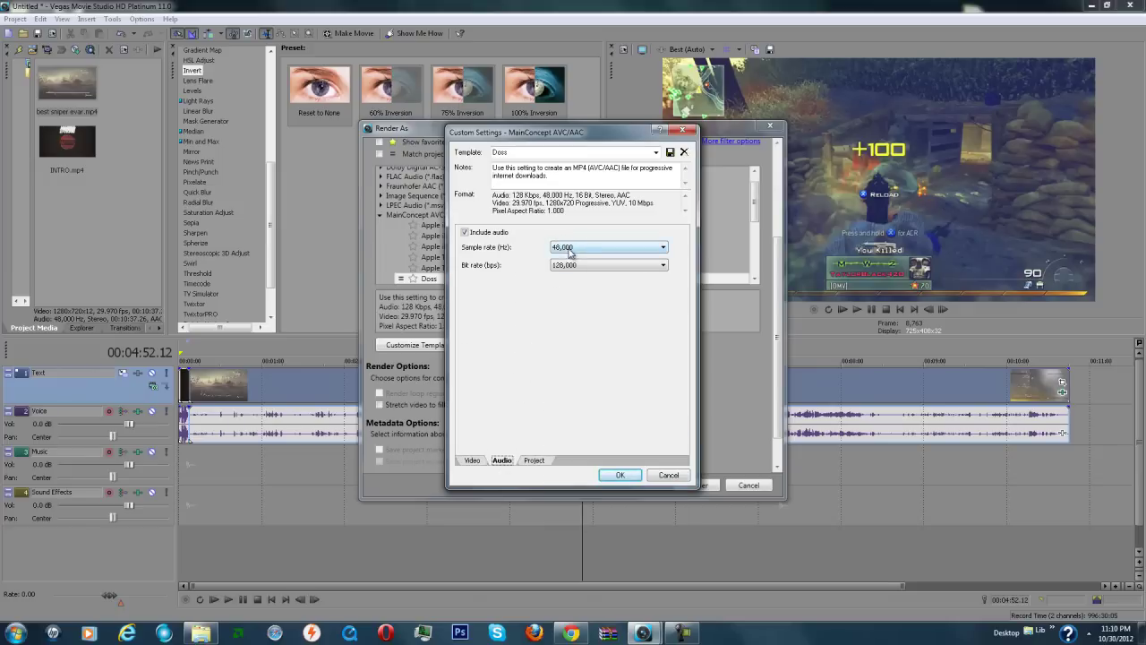
left_click(535, 460)
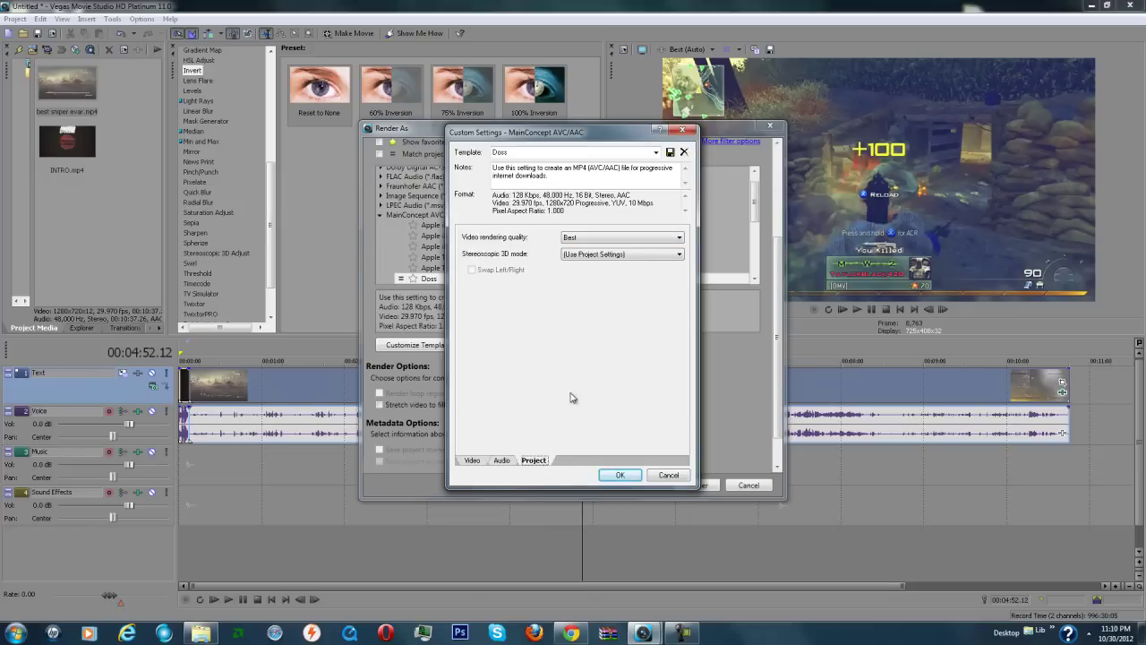
left_click(589, 238)
left_click(588, 240)
left_click(620, 474)
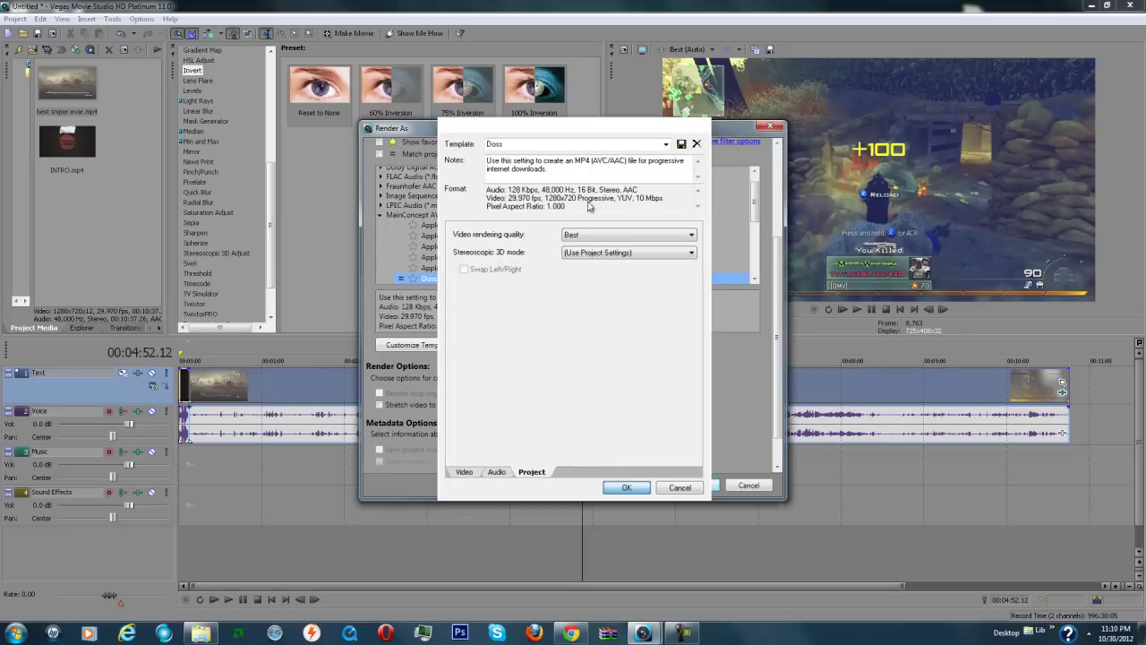
- Cancel the render and choose Upload it to YouTube from Make Movie
left_click(739, 483)
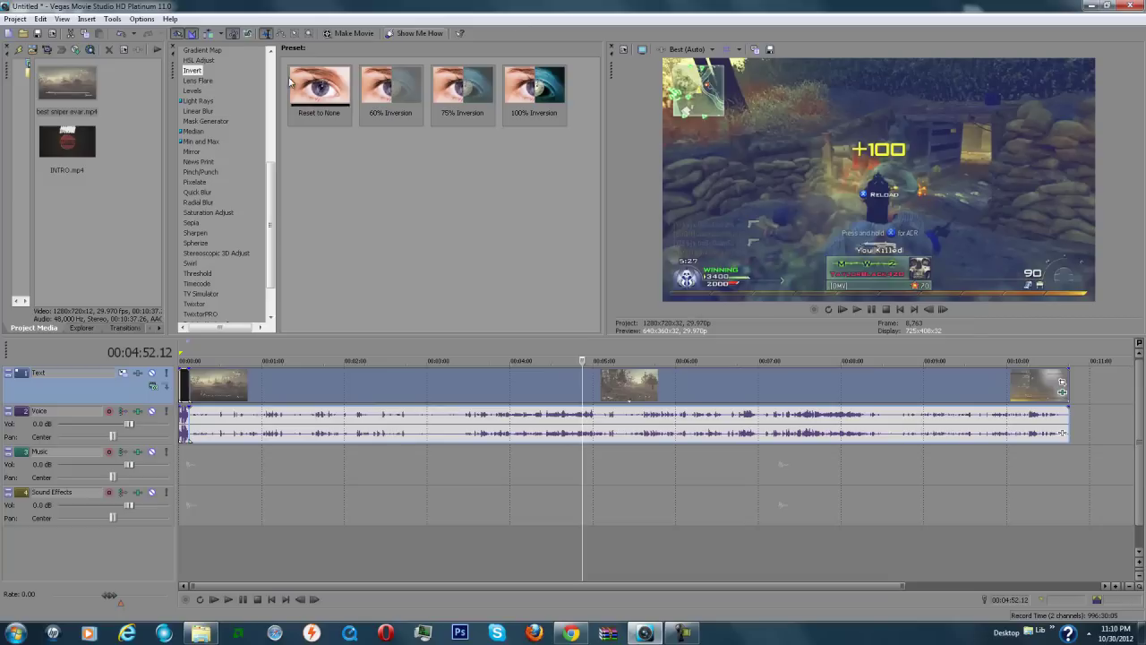
left_click(342, 34)
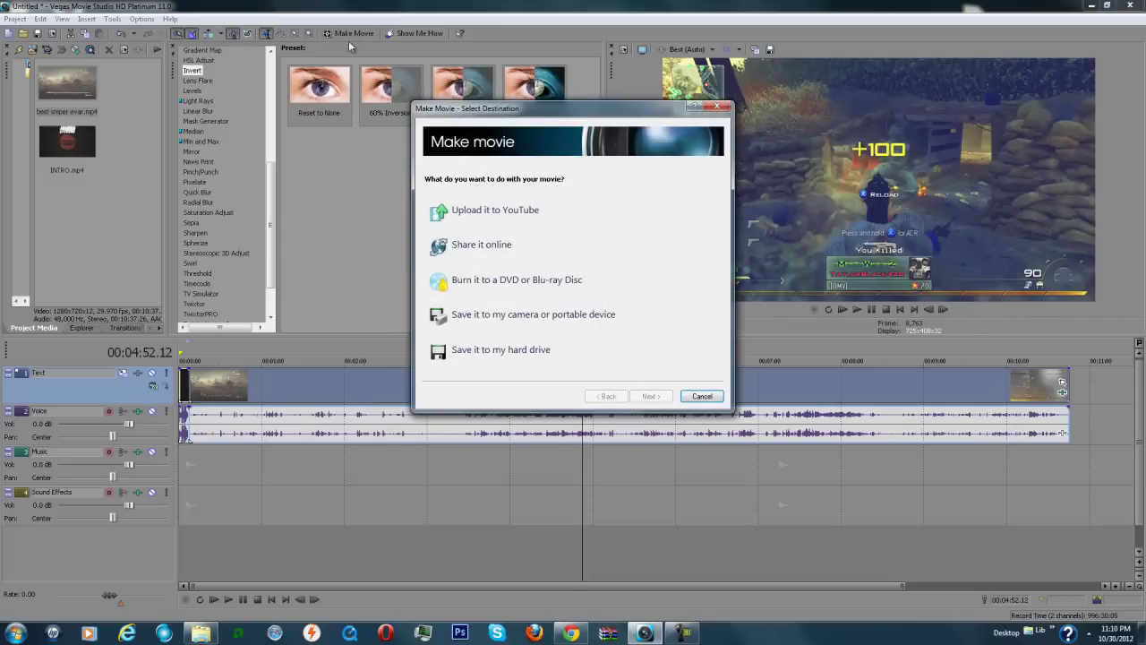
left_click(489, 211)
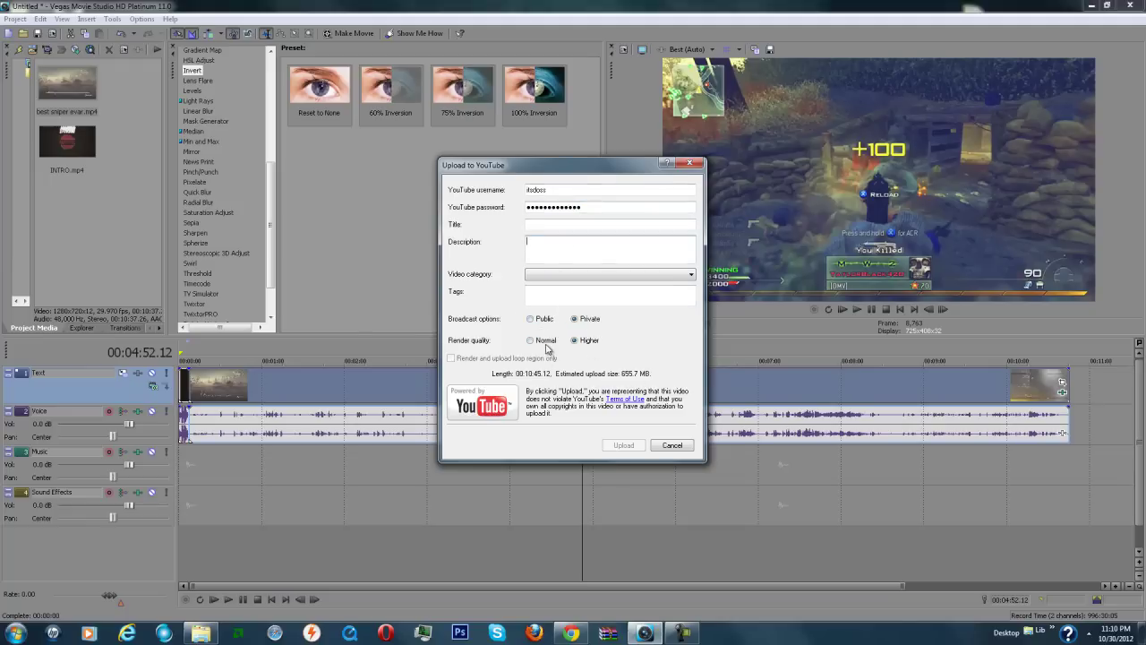
- Look over the YouTube description and render quality options, then cancel without uploading
key("Tab")
key("Tab")
left_click(529, 341)
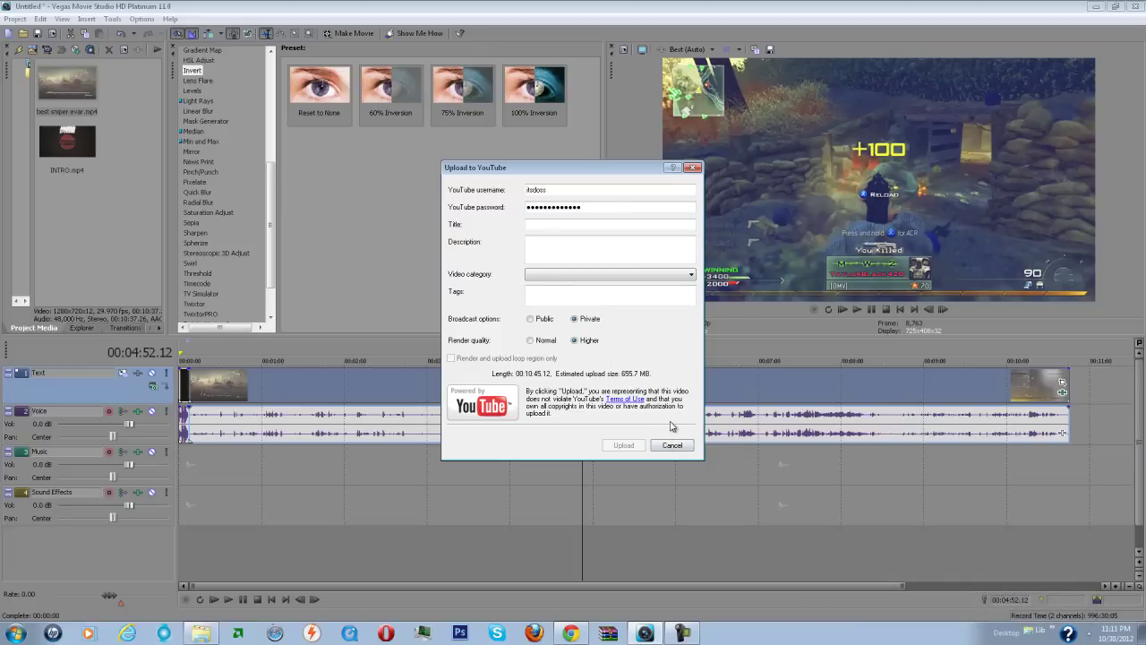
left_click(672, 445)
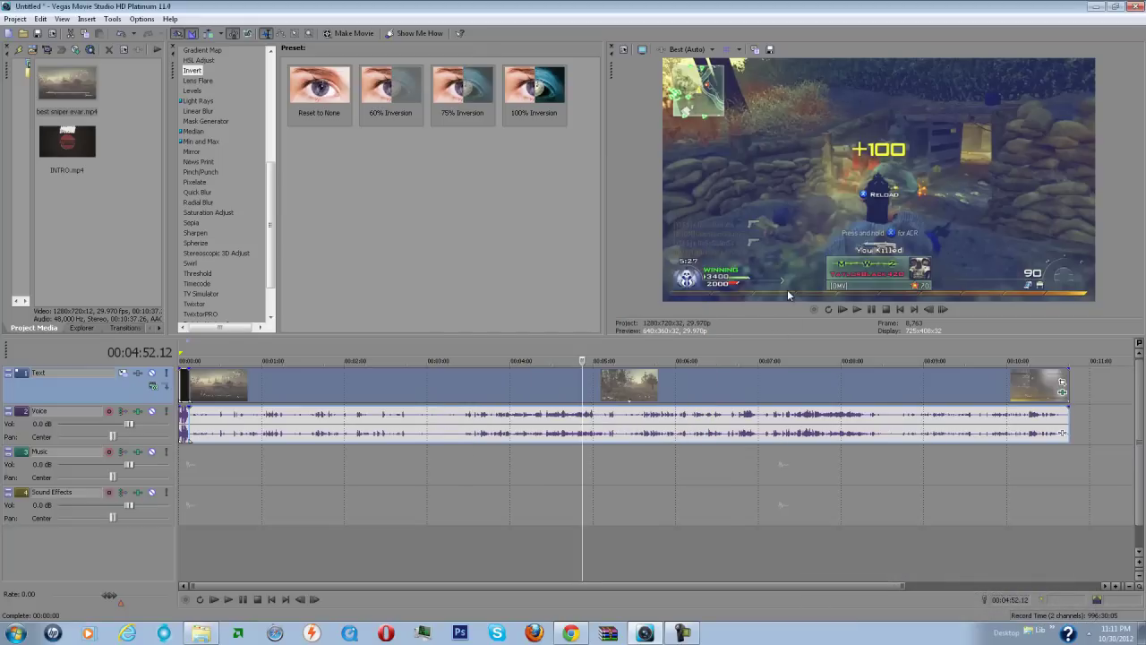
- Scrub through the graded sniper clip, from early gameplay to the 9:28 class selection screen
left_click(305, 376)
left_click(435, 389)
left_click(723, 419)
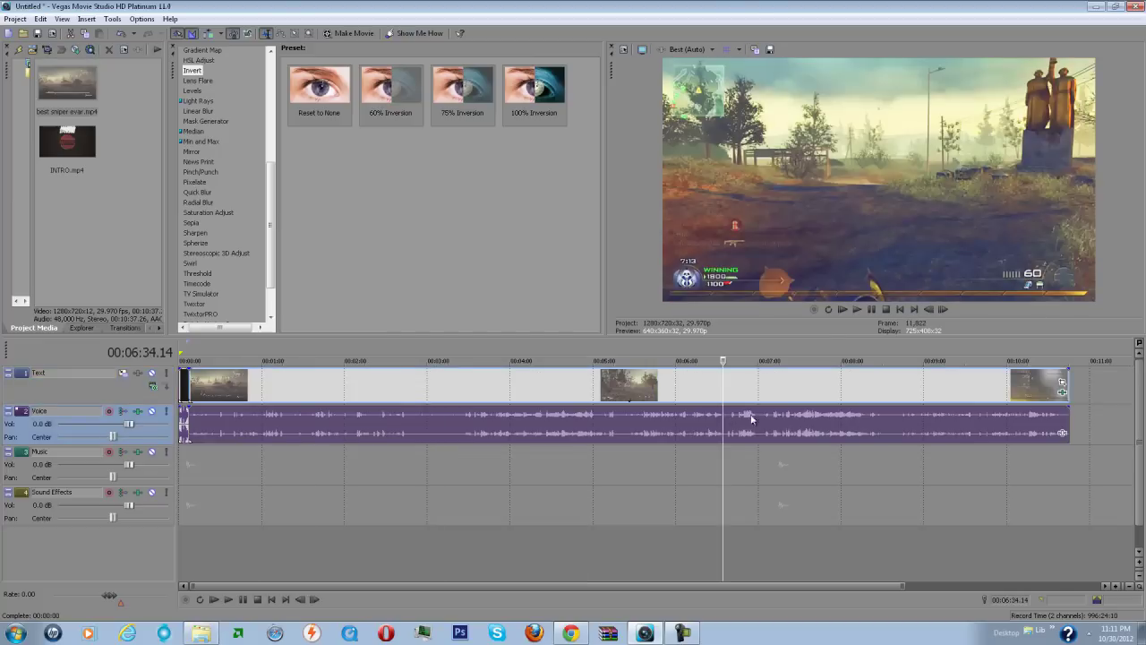
left_click(936, 430)
left_click(852, 394)
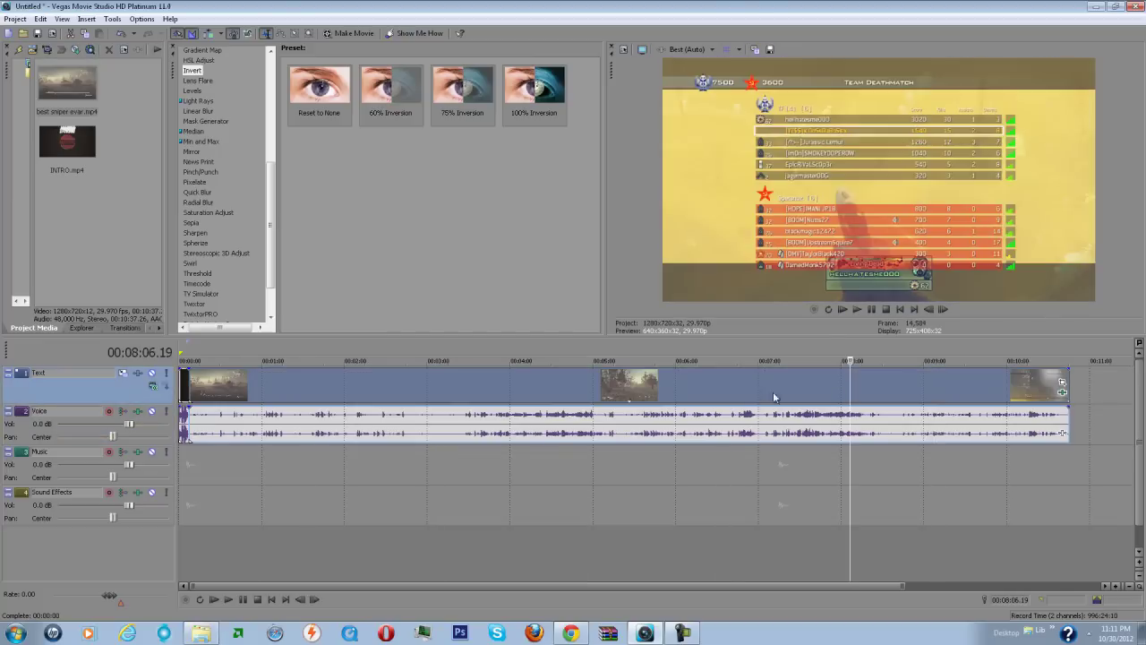
left_click(726, 391)
left_click(686, 391)
left_click(617, 391)
left_click(557, 391)
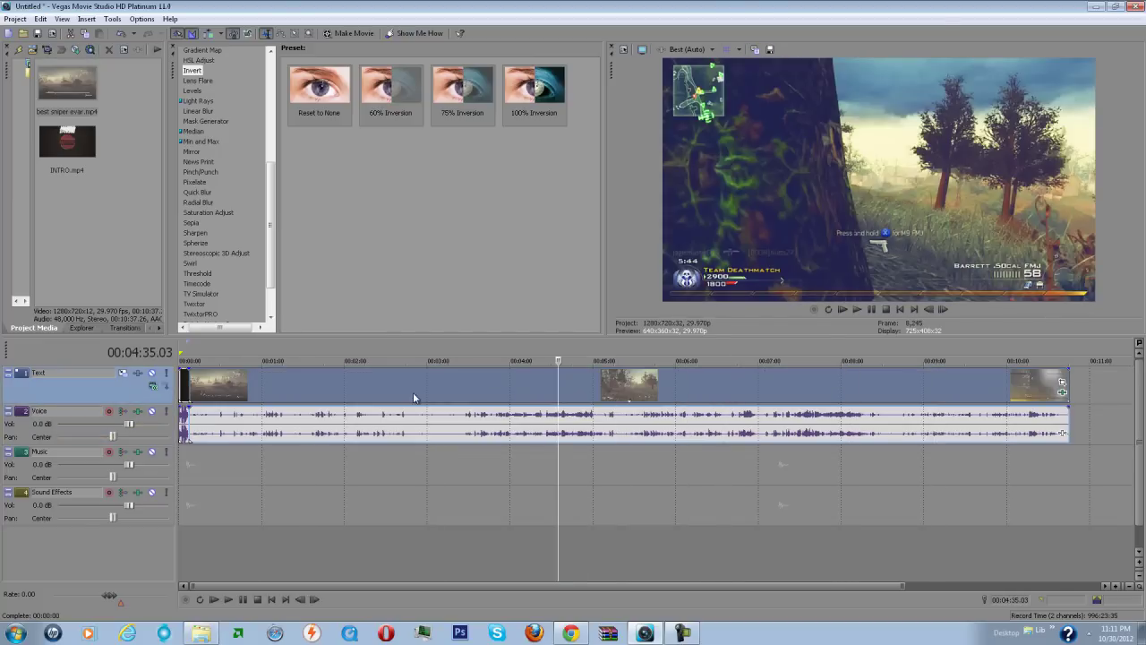
left_click(320, 397)
left_click(251, 391)
left_click(215, 391)
left_click(207, 391)
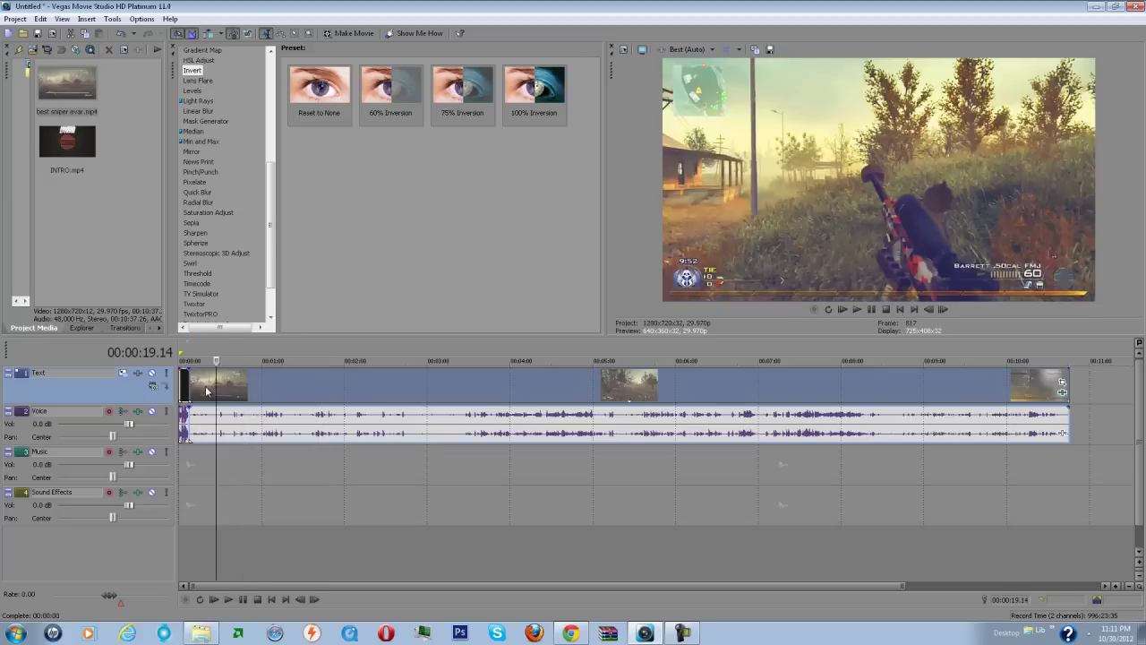
left_click(317, 391)
left_click(382, 391)
left_click(582, 391)
left_click(646, 392)
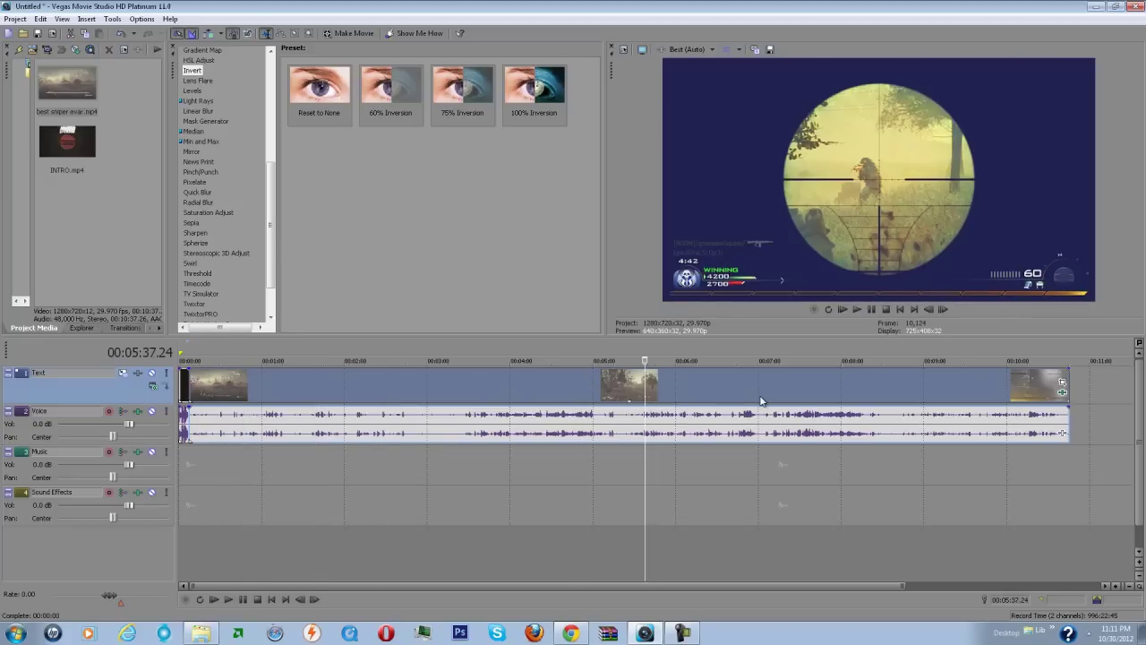
left_click(759, 396)
left_click(838, 400)
left_click(893, 394)
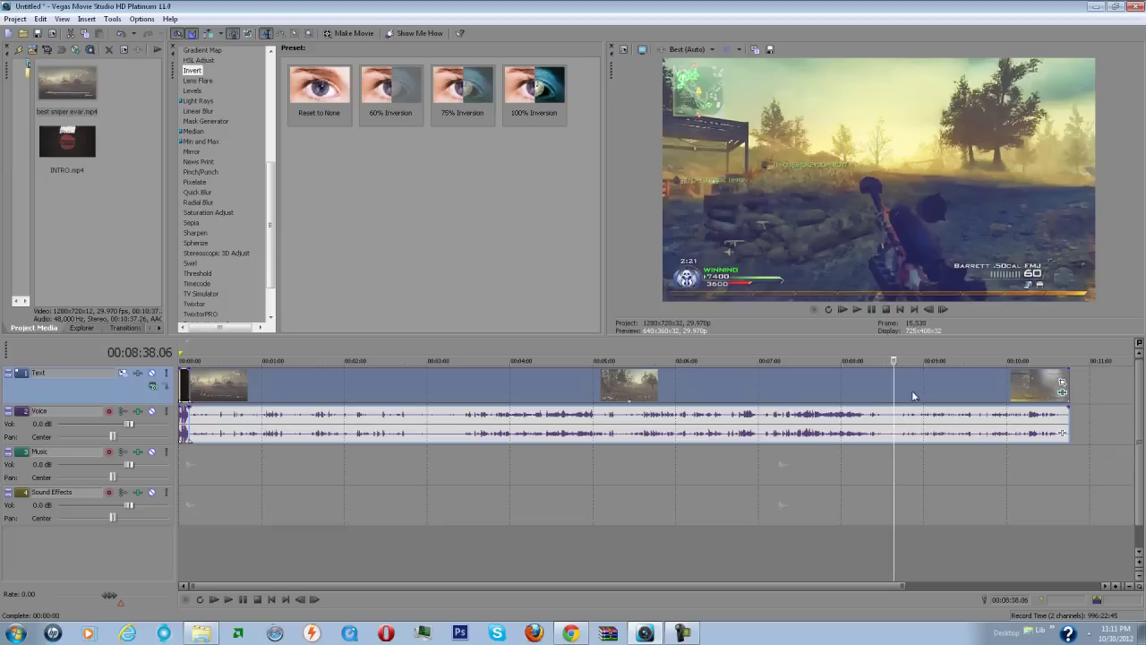
left_click(964, 401)
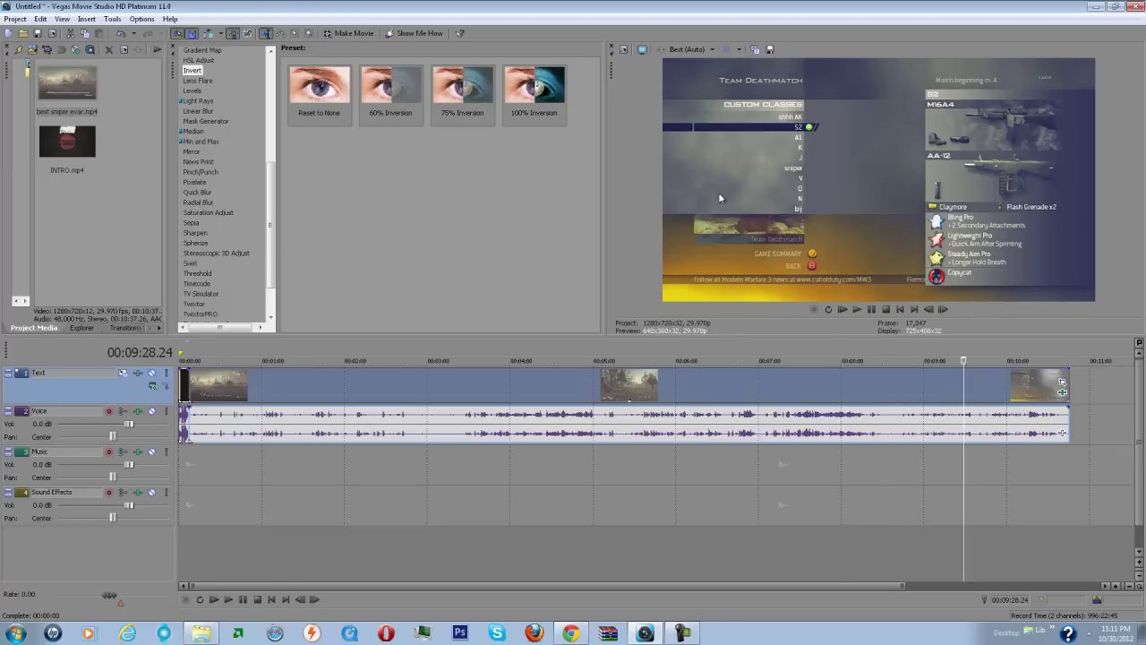
left_click(444, 389)
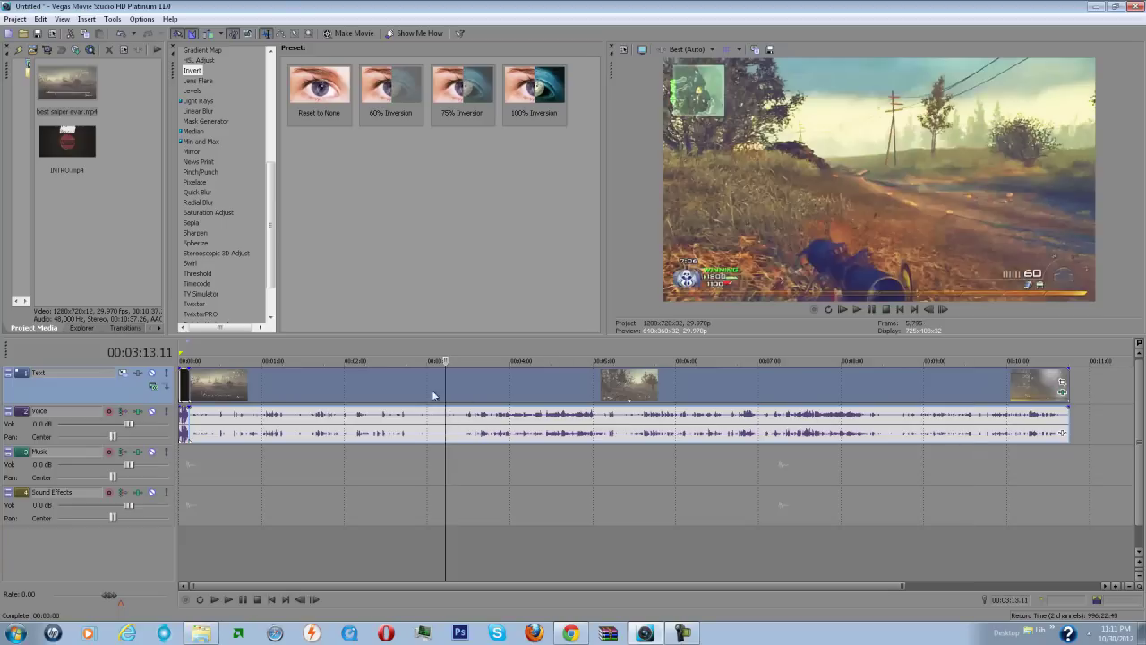
left_click(377, 383)
left_click(433, 394)
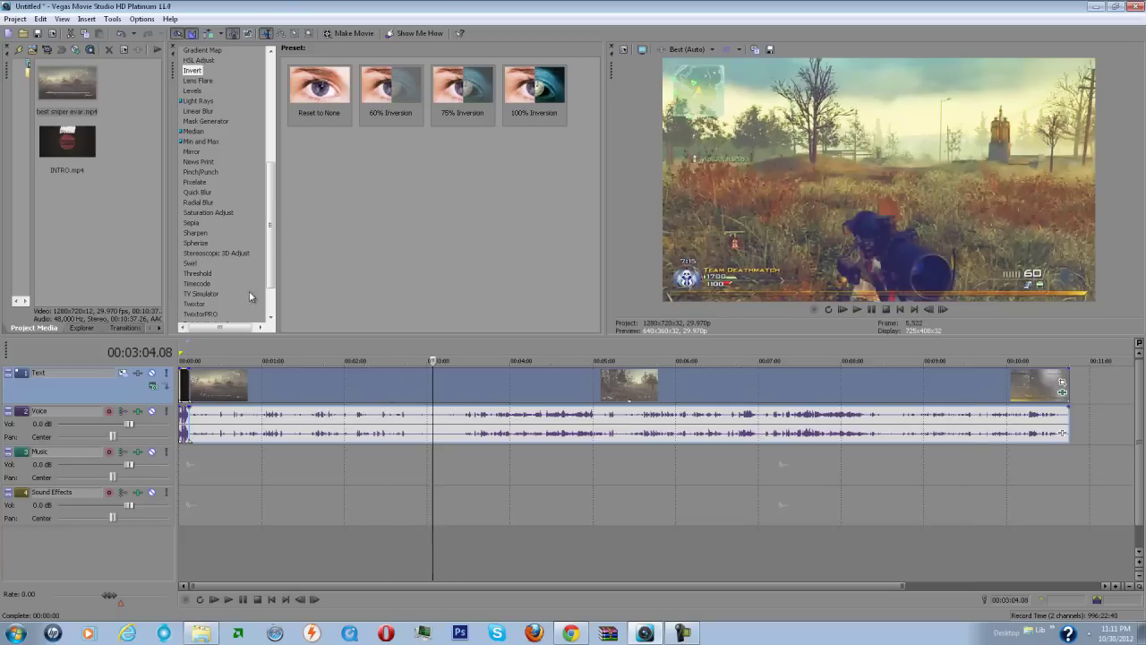
- Play briefly from around 3:41, stop at the 2:57 barn shot, and open the clip's Event FX
key("space")
left_click(483, 390)
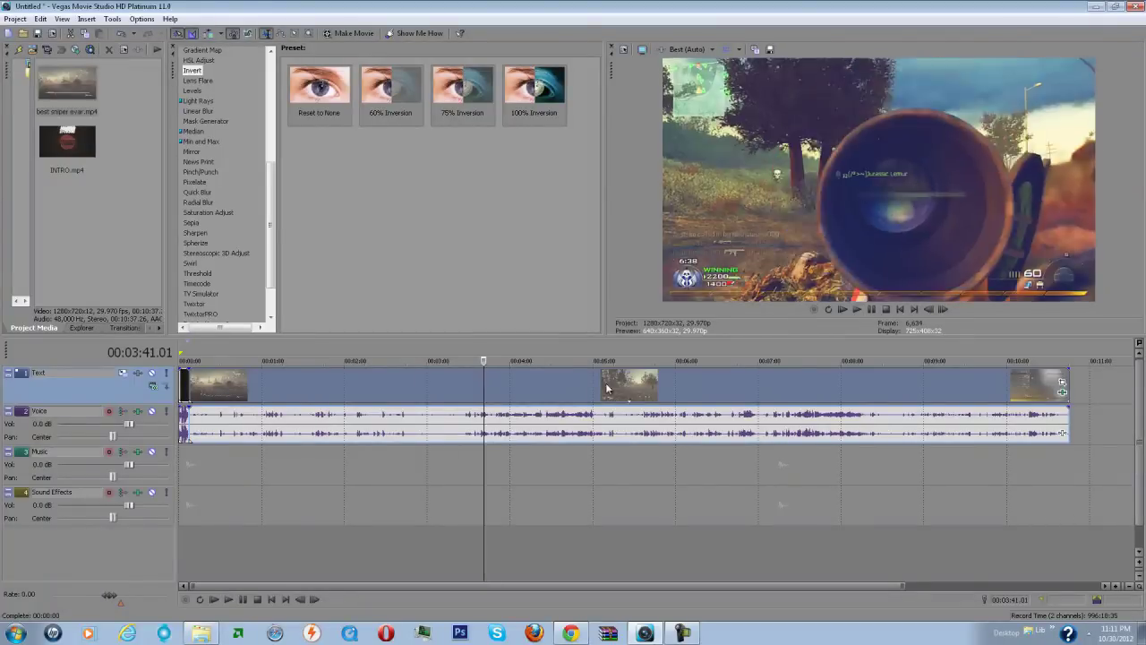
key("space")
left_click(425, 395)
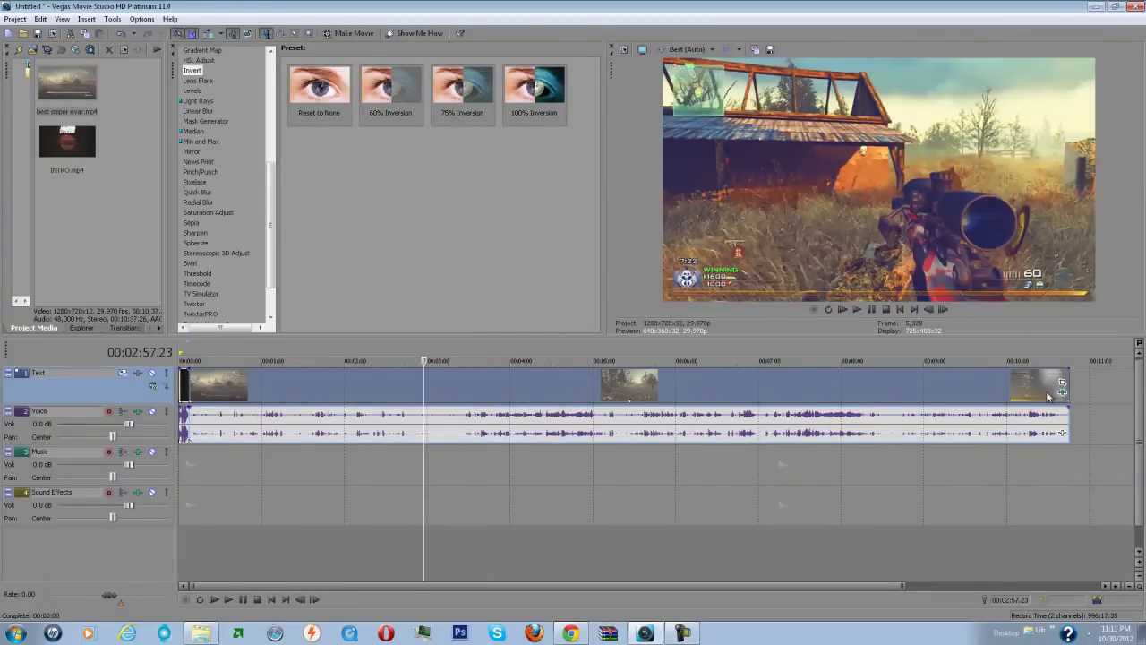
left_click(1062, 391)
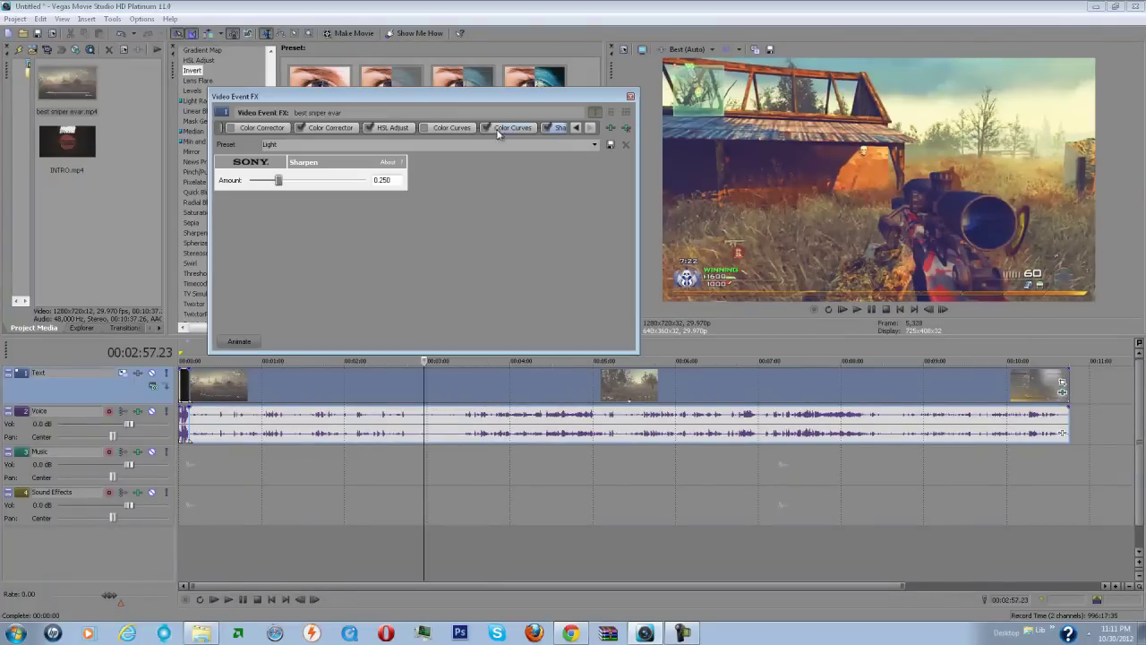
- Disable the second Color Corrector, toggle HSL Adjust, Color Curves and Sharpen to compare, then close the window
left_click(301, 128)
left_click(368, 128)
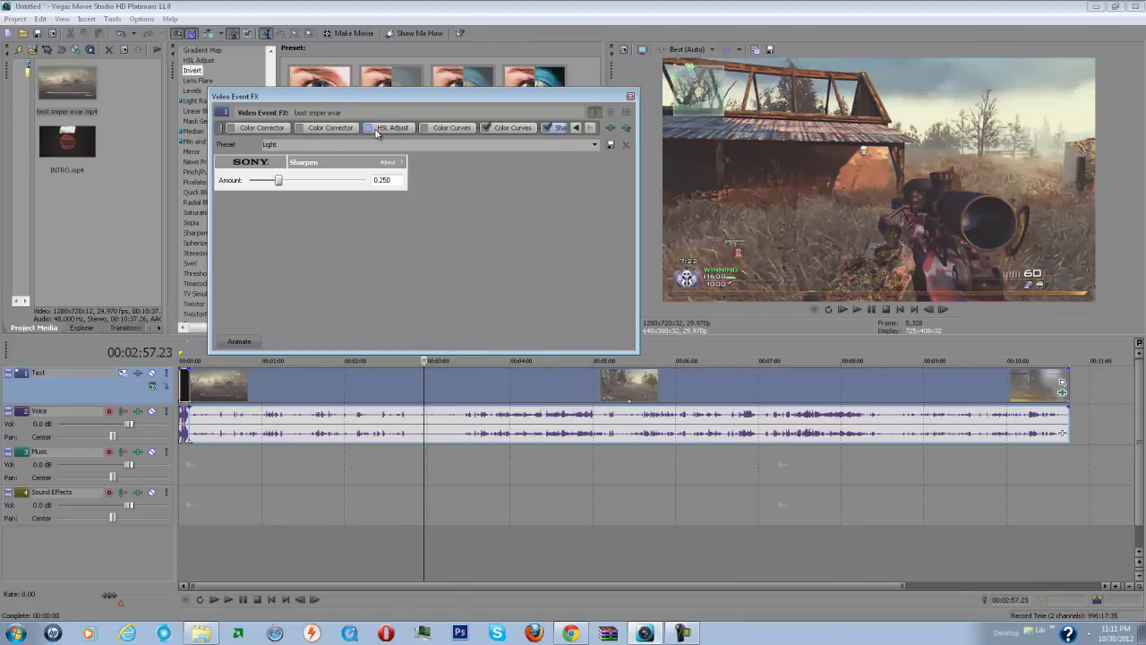
left_click(369, 128)
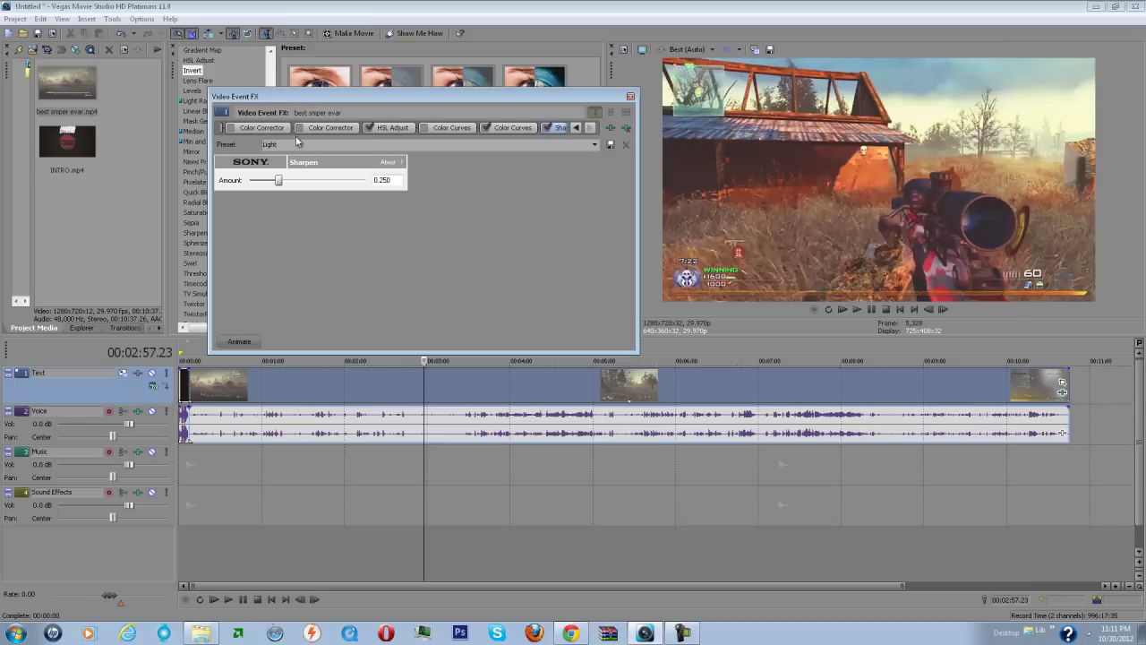
left_click(425, 128)
left_click(426, 128)
left_click(484, 128)
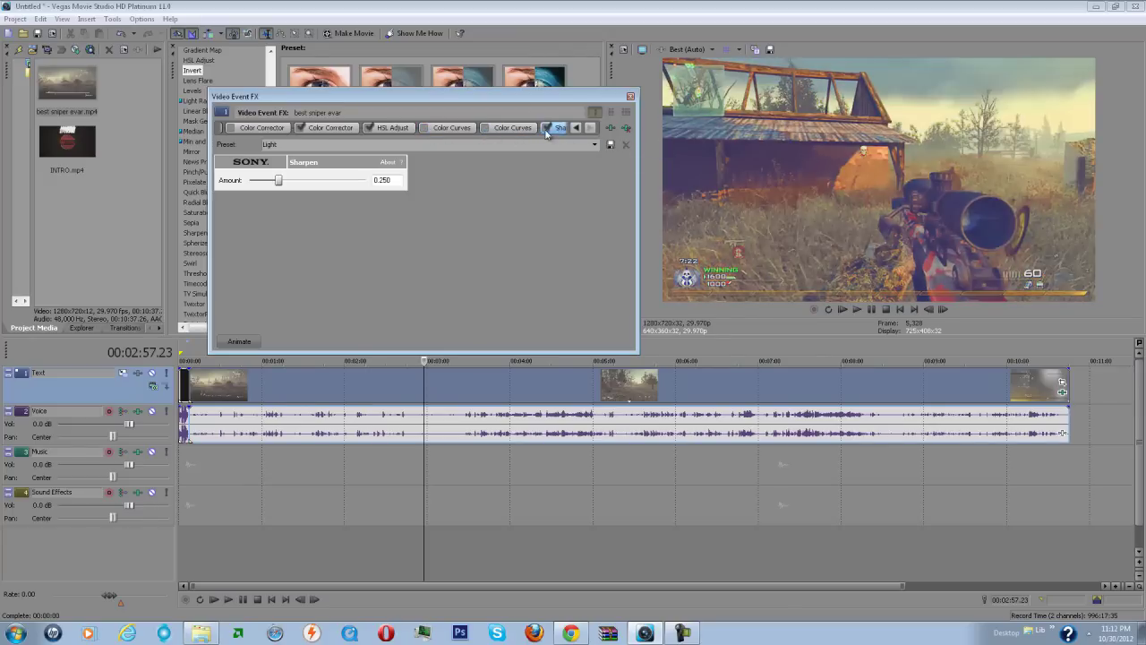
left_click(485, 128)
left_click(550, 128)
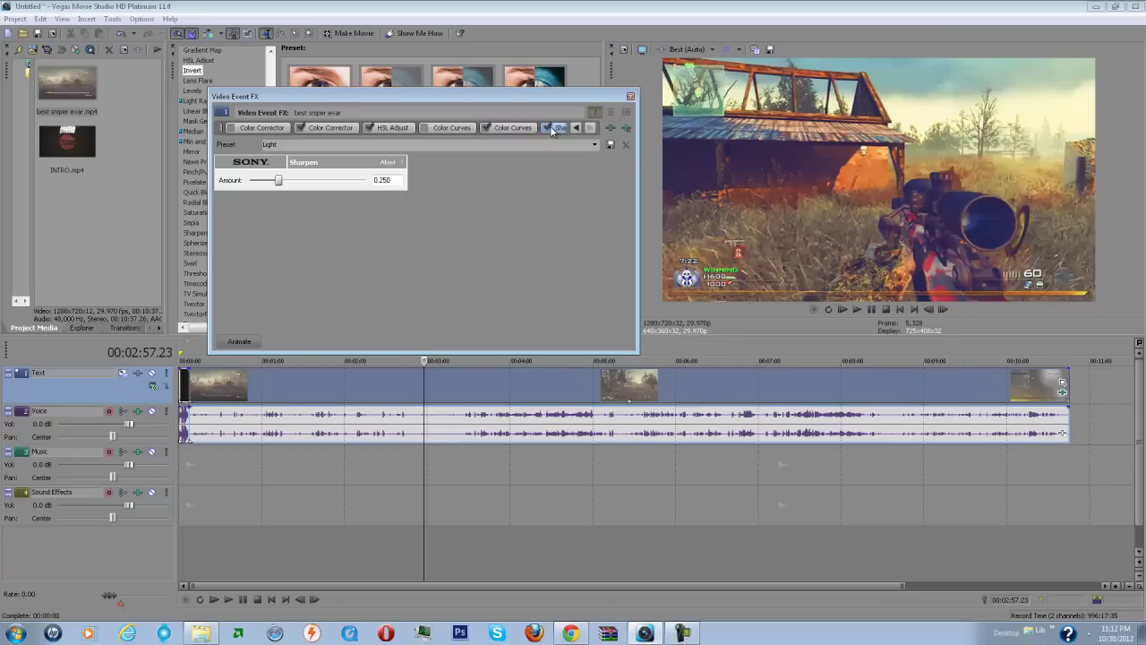
left_click(547, 128)
left_click(590, 127)
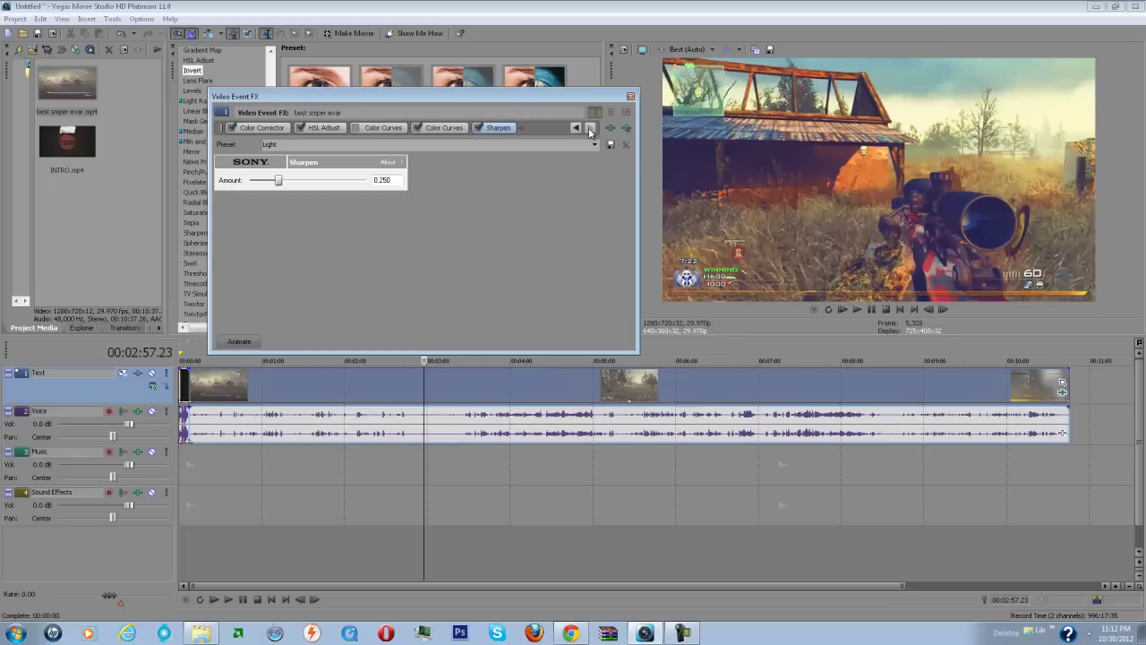
left_click(630, 97)
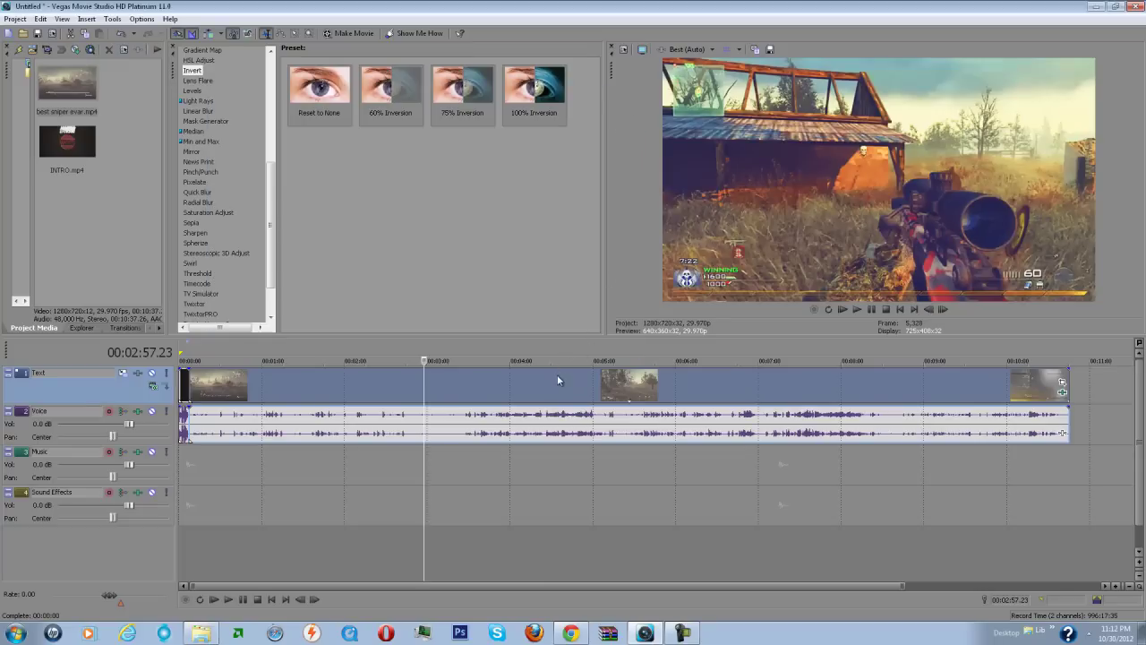
left_click(556, 378)
left_click(599, 385)
left_click(717, 389)
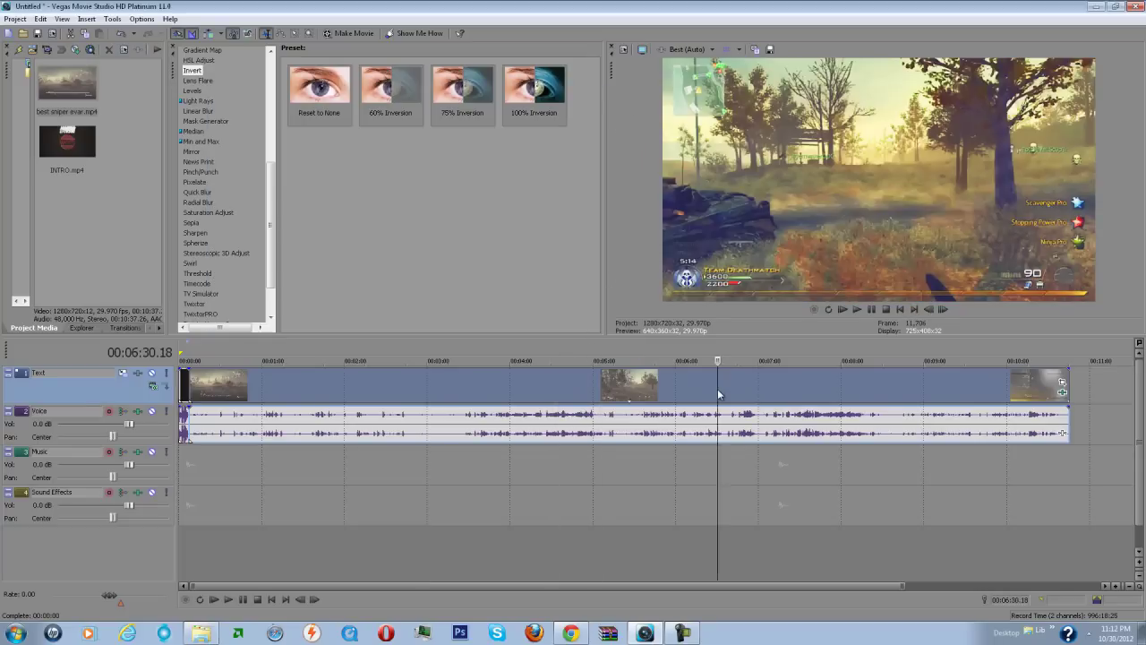
key("space")
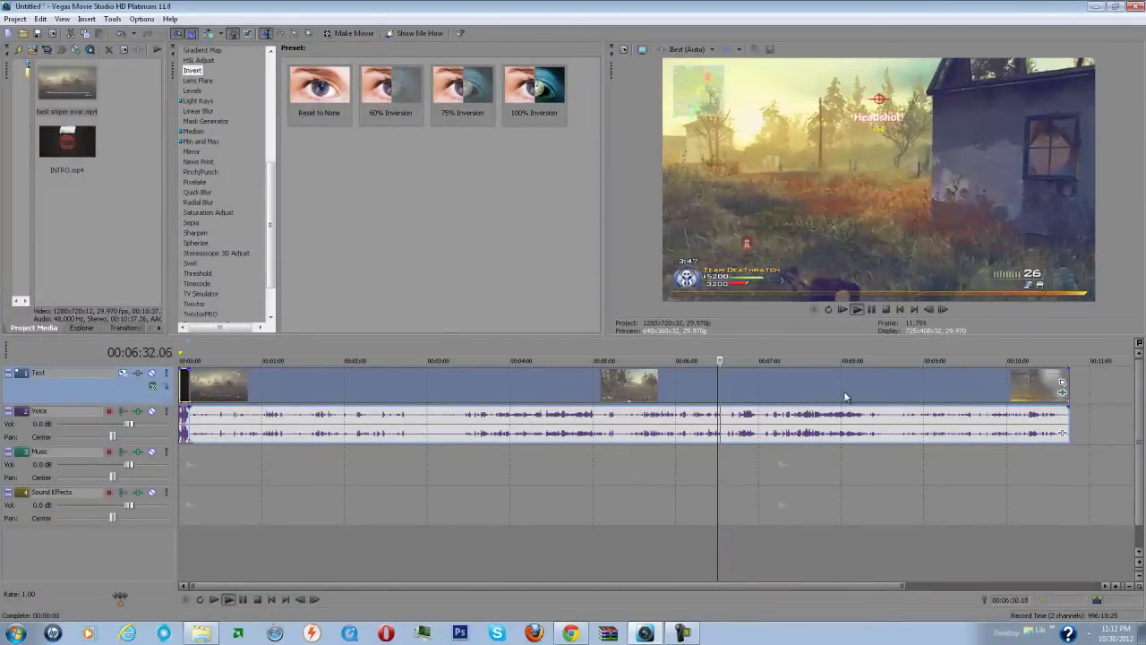
left_click(846, 367)
key("space")
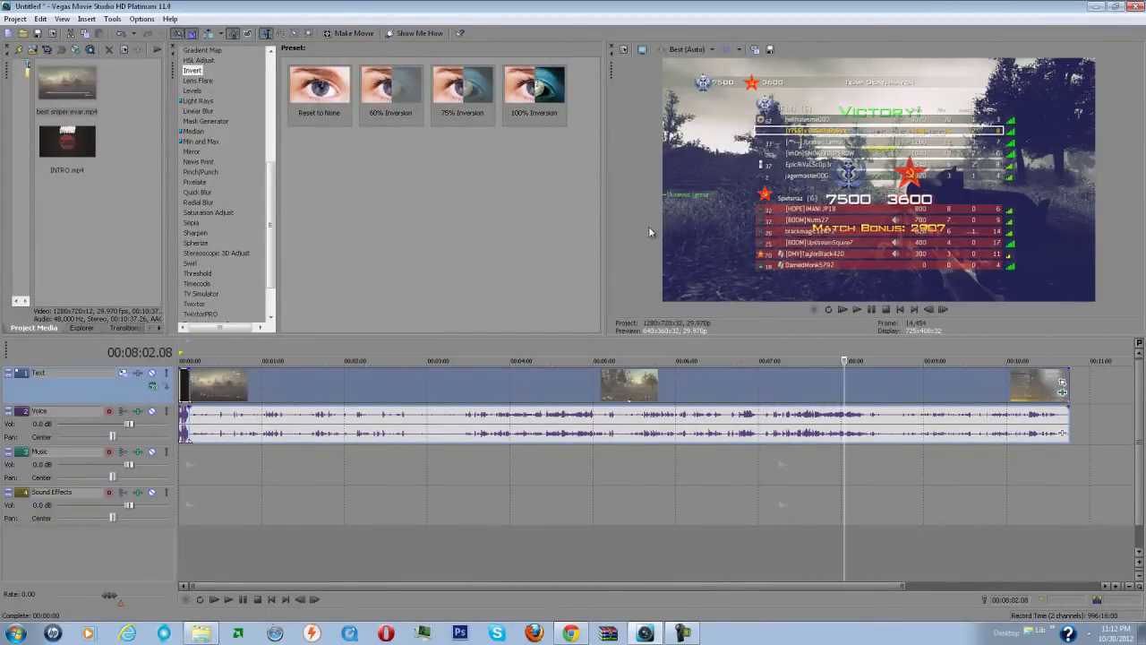
left_click(347, 422)
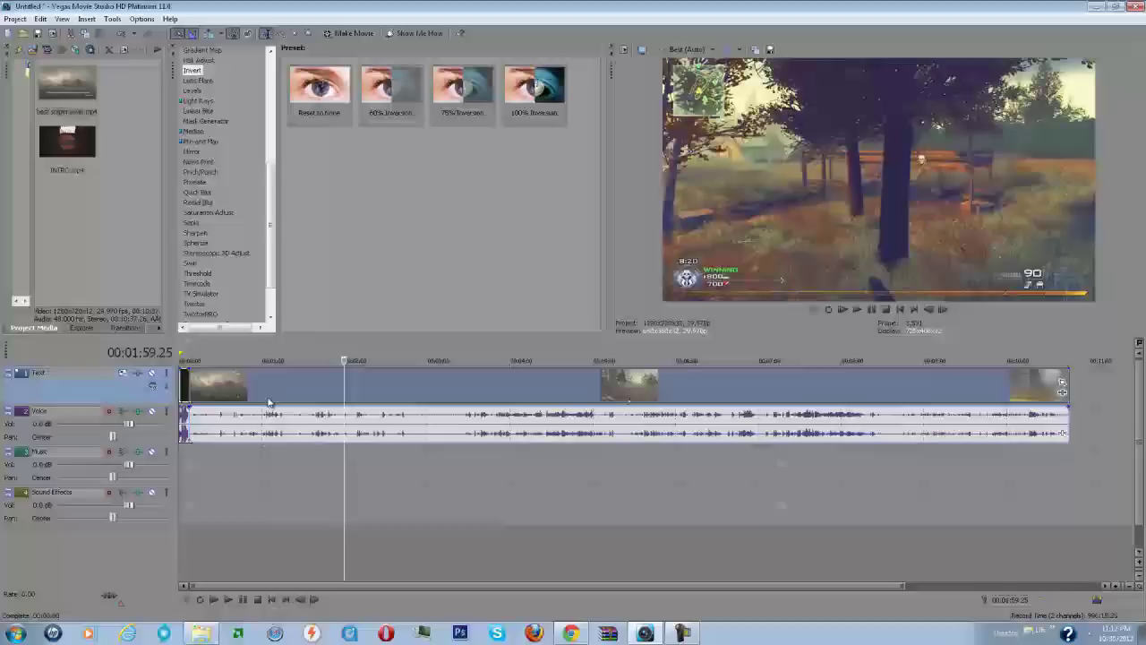
left_click(255, 404)
left_click(227, 410)
left_click(208, 408)
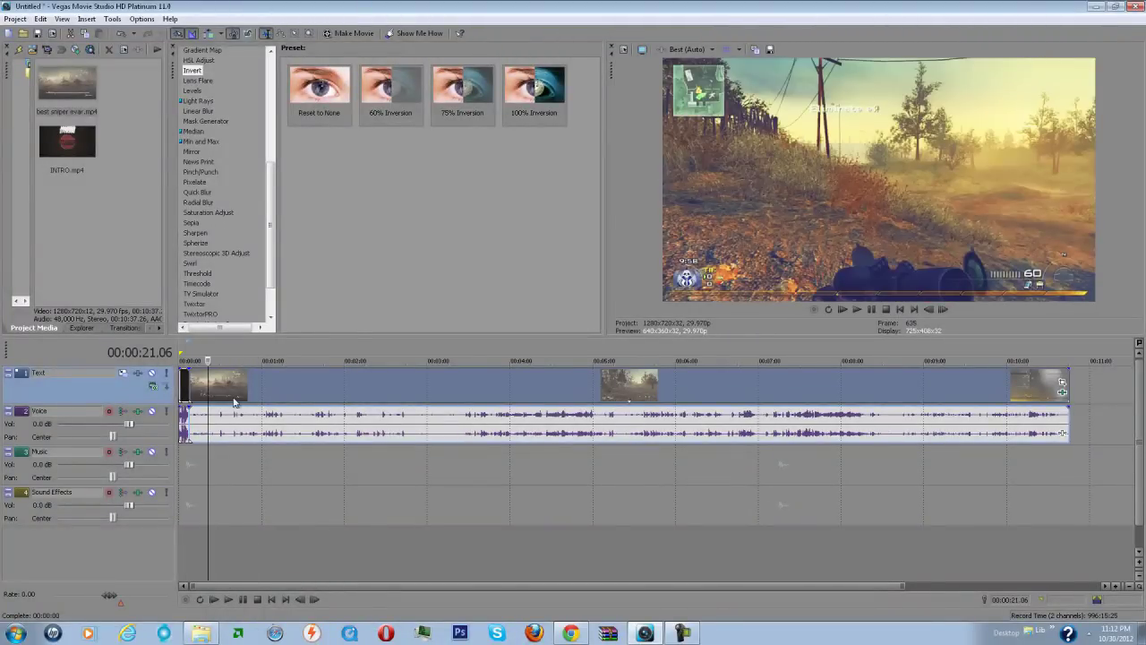
left_click(15, 19)
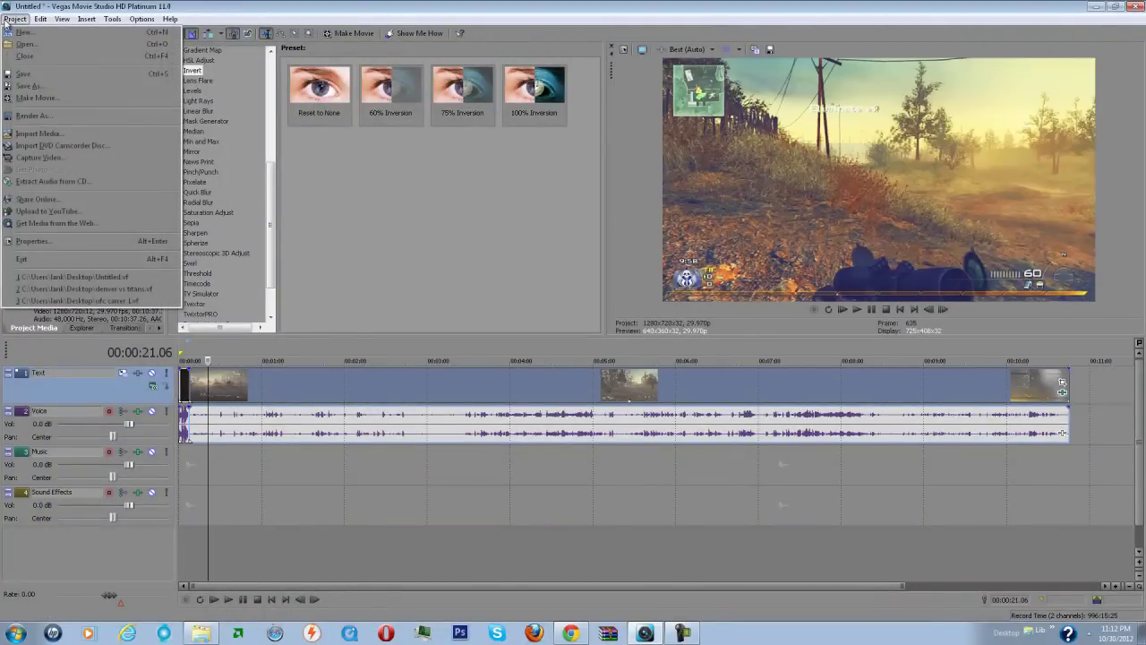
left_click(500, 250)
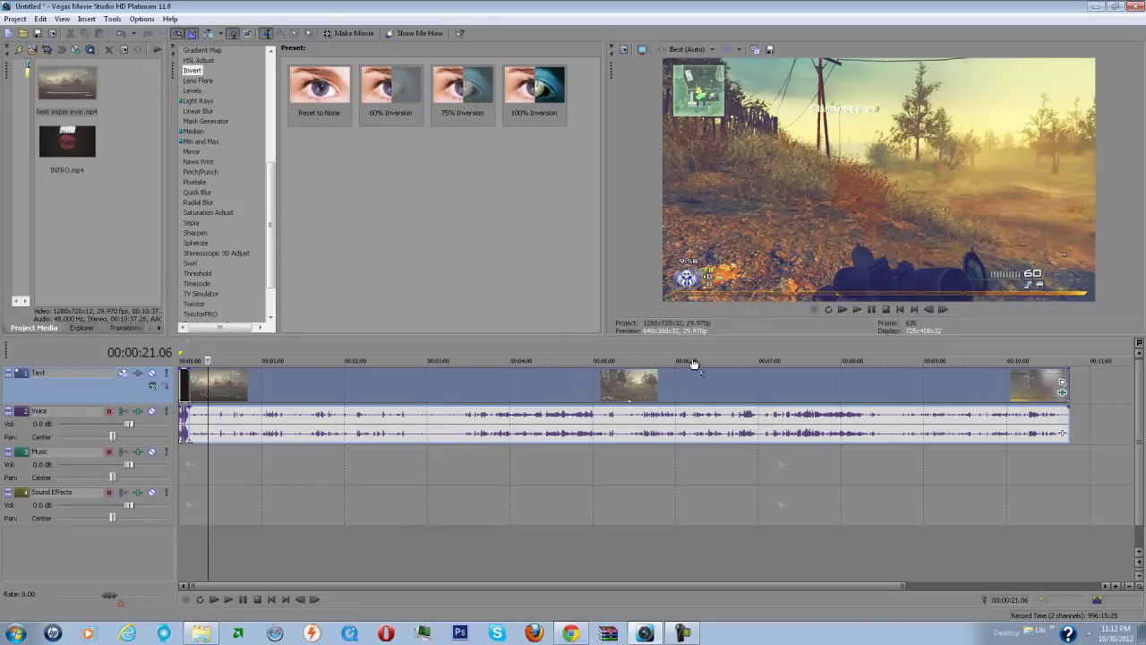
left_click(645, 632)
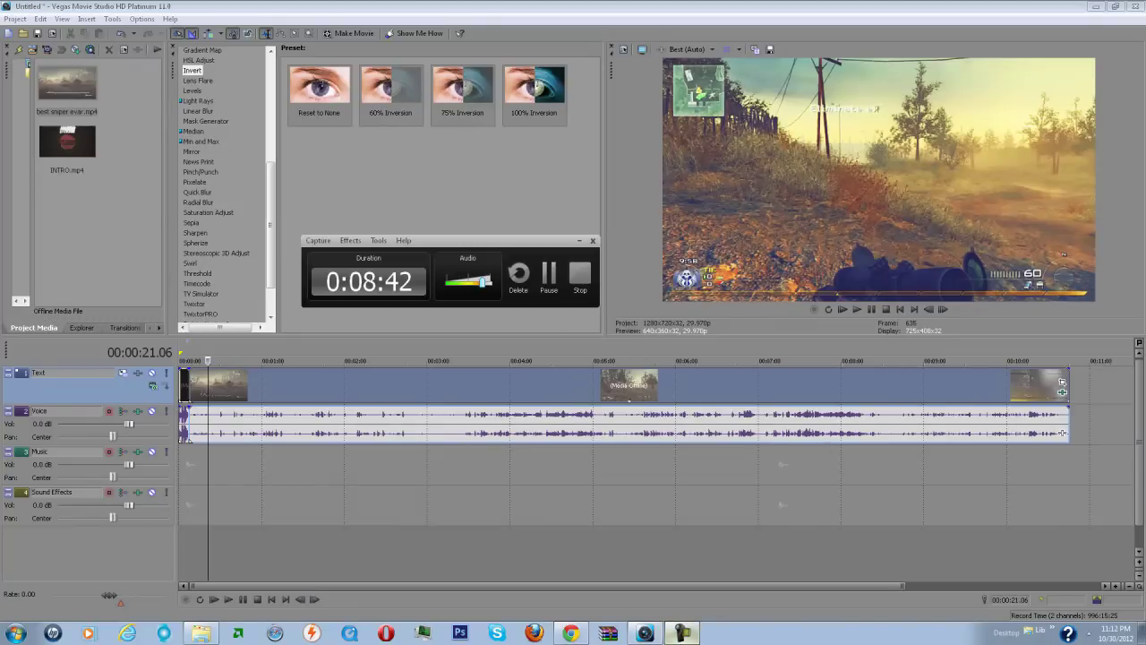